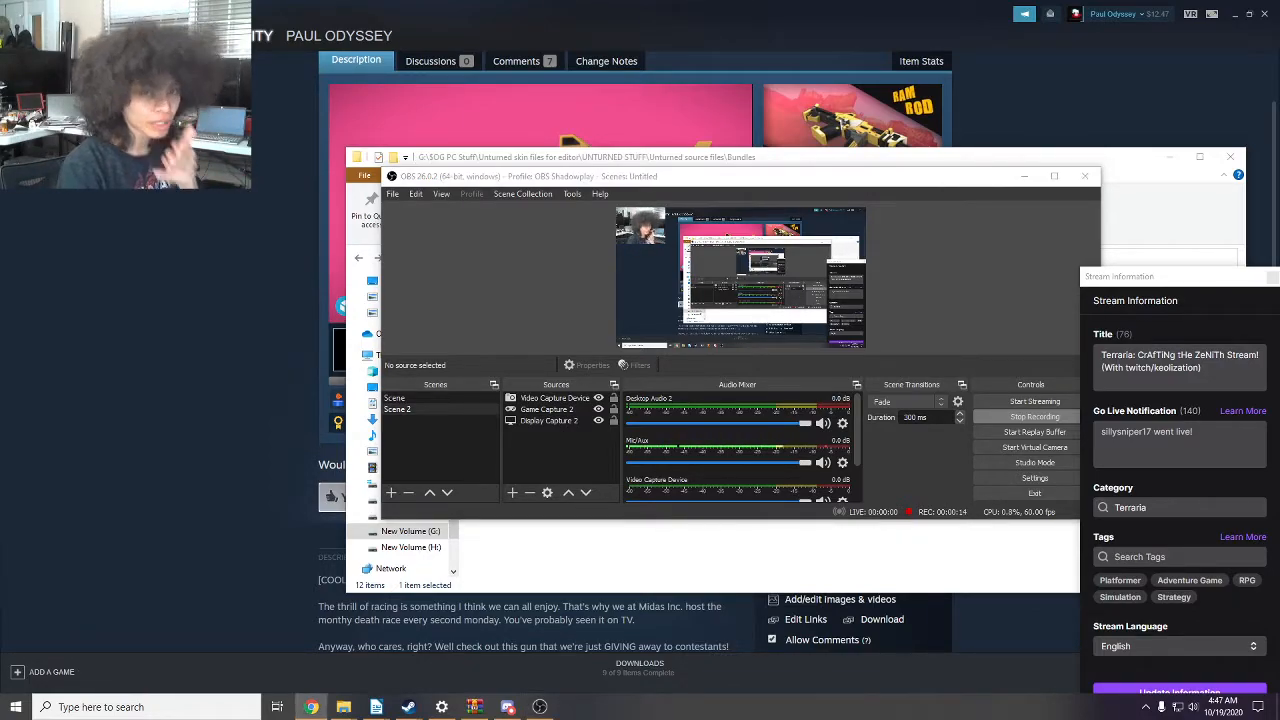
- Open the account's list of uploaded 3D models on Sketchfab
{"action": "left_click_drag", "start_coordinate": [1255, 391], "coordinate": [623, 183]}
{"action": "double_click", "coordinate": [623, 183]}
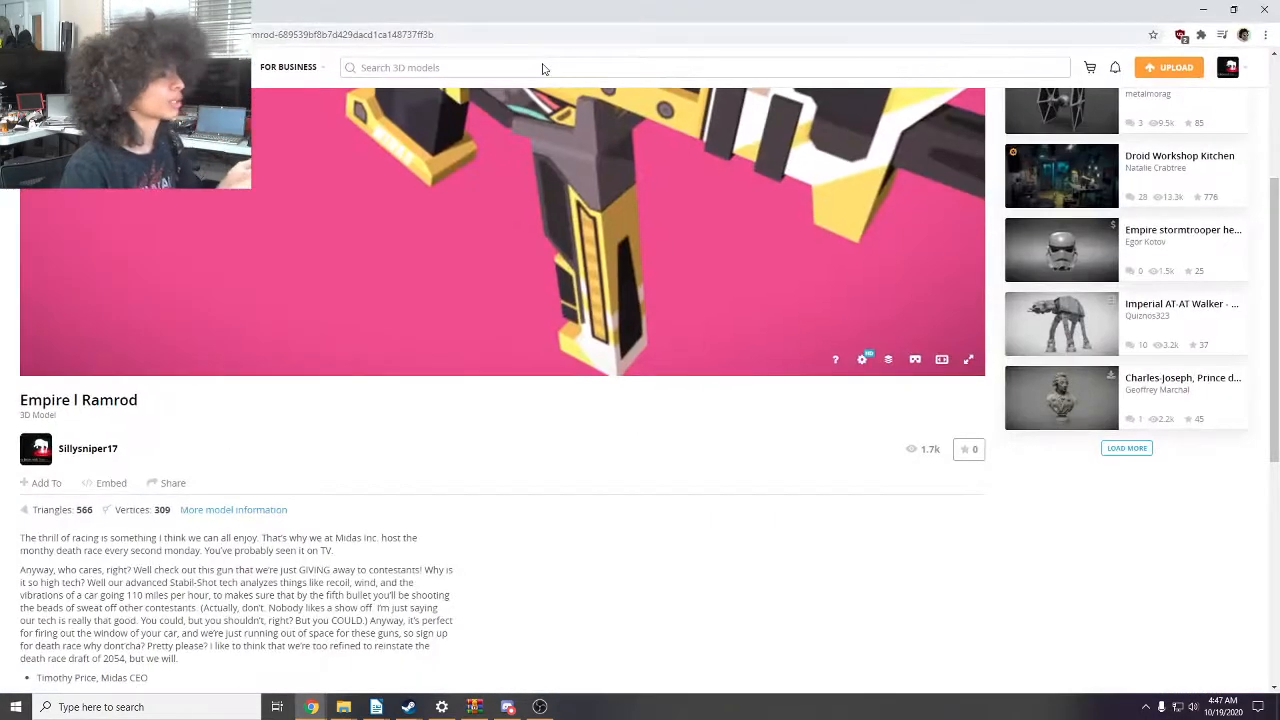
{"action": "scroll", "coordinate": [771, 531], "scroll_direction": "up", "scroll_amount": 5}
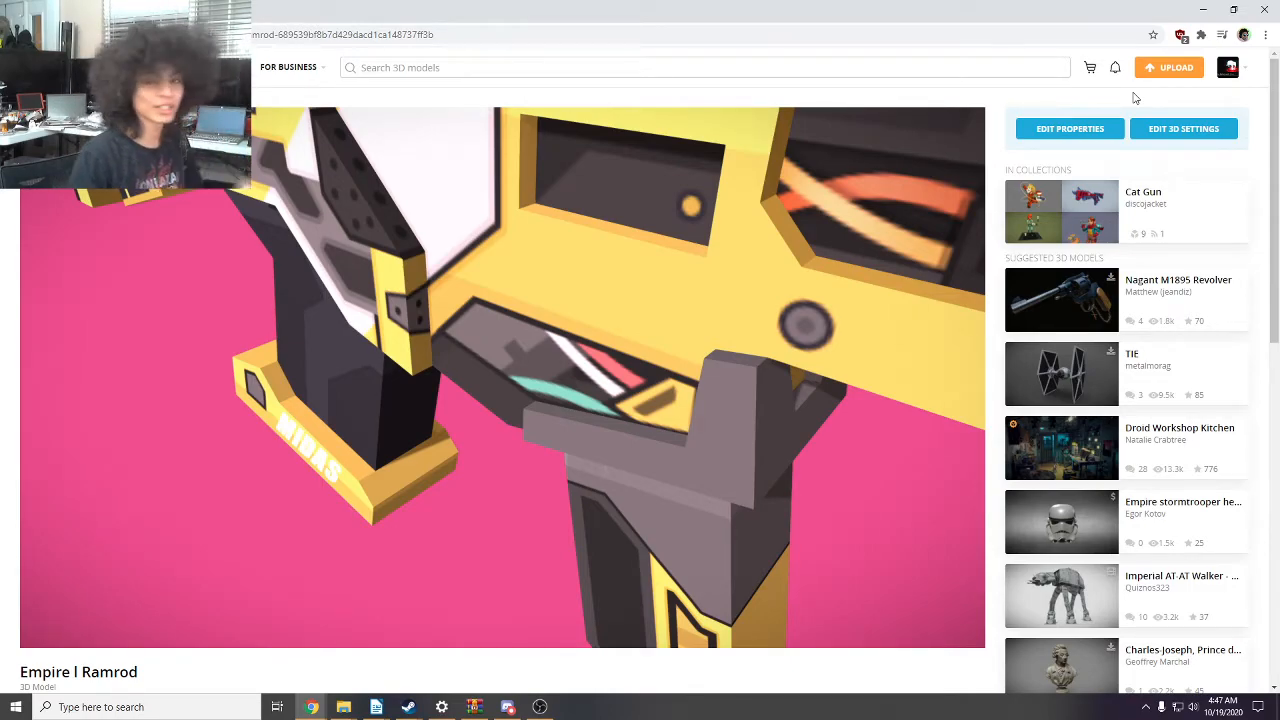
{"action": "mouse_move", "coordinate": [1224, 70]}
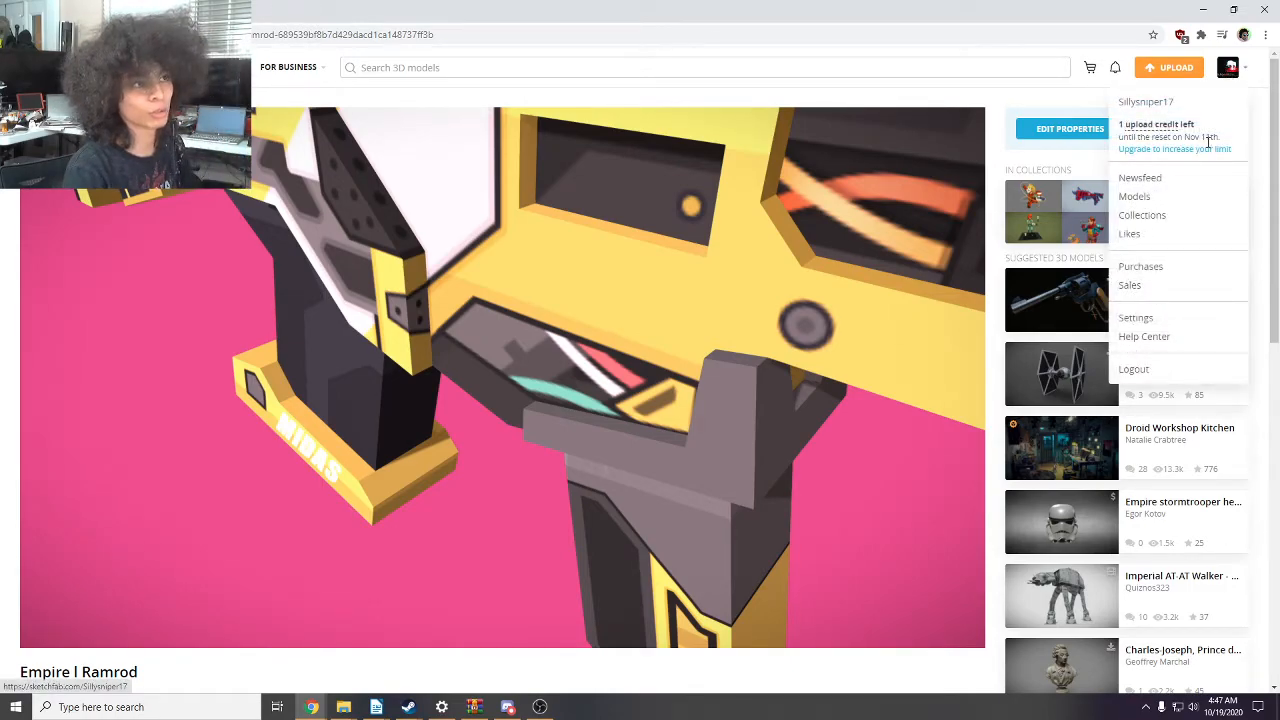
{"action": "left_click", "coordinate": [1140, 196]}
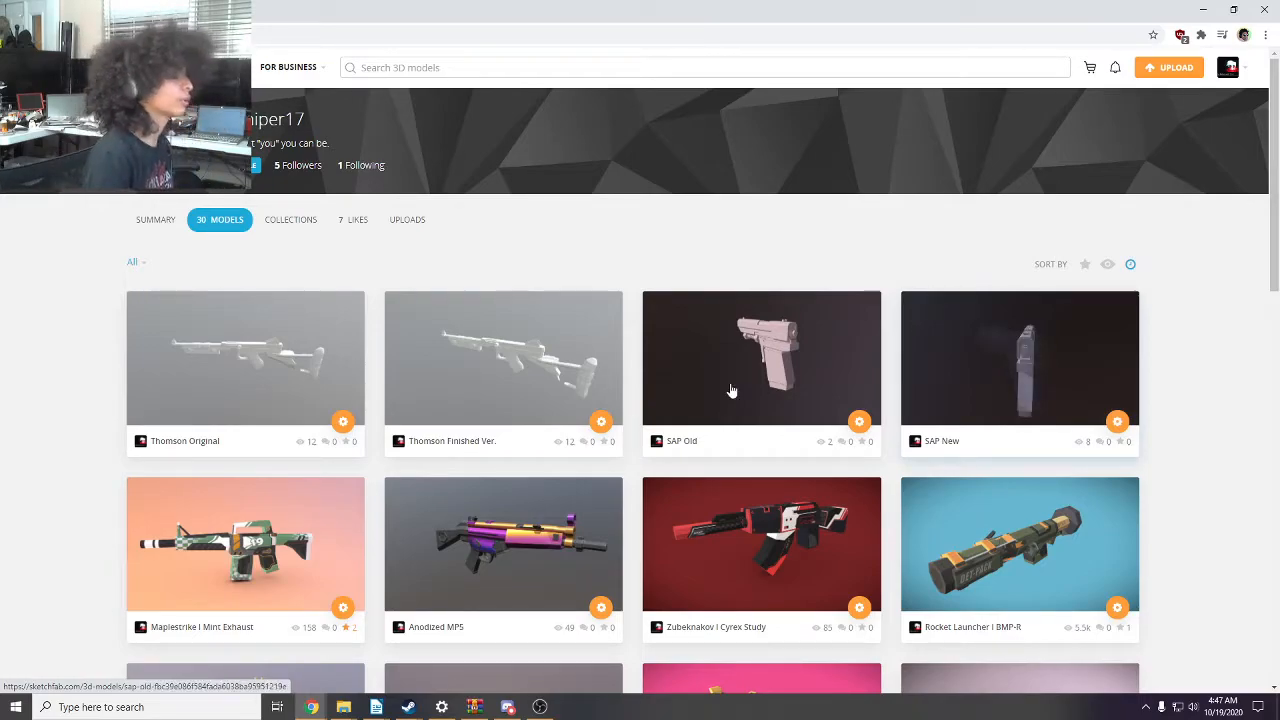
- Open the Thomson Finished Ver. model, examine it from the side and look over its editable properties
{"action": "left_click", "coordinate": [553, 705]}
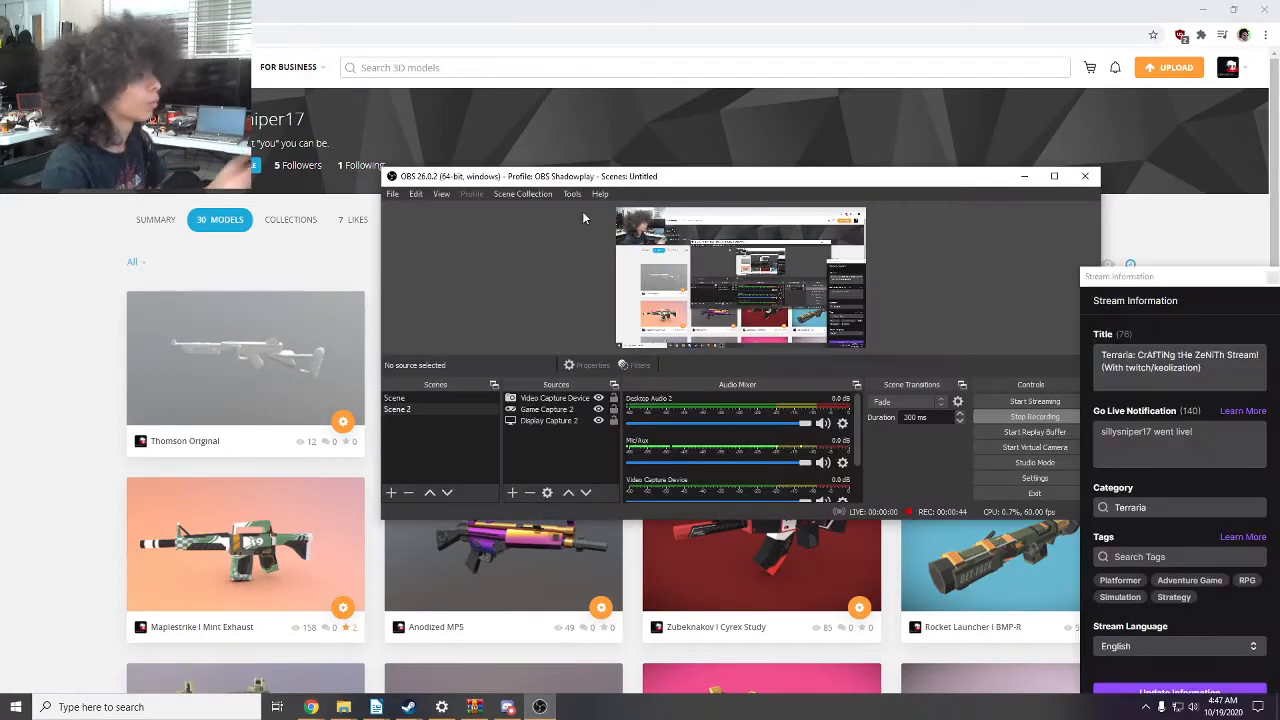
{"action": "left_click_drag", "start_coordinate": [632, 177], "coordinate": [1279, 345]}
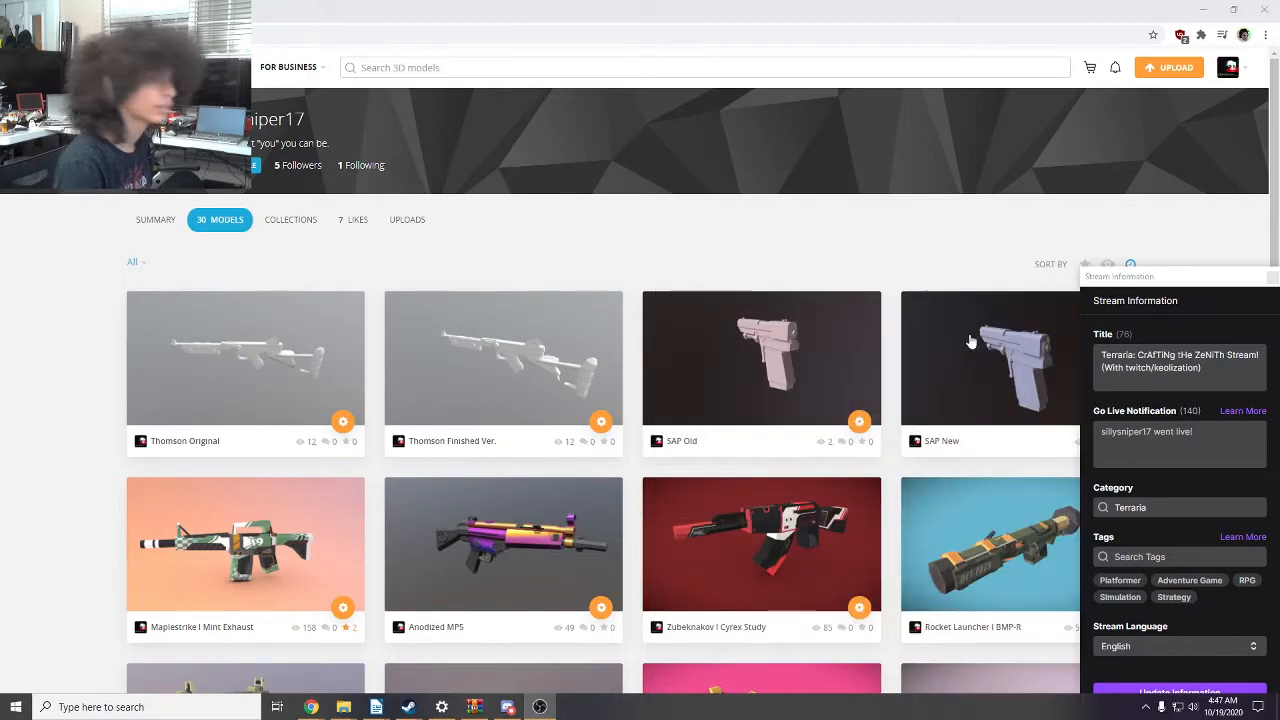
{"action": "left_click", "coordinate": [561, 254]}
{"action": "left_click", "coordinate": [500, 334]}
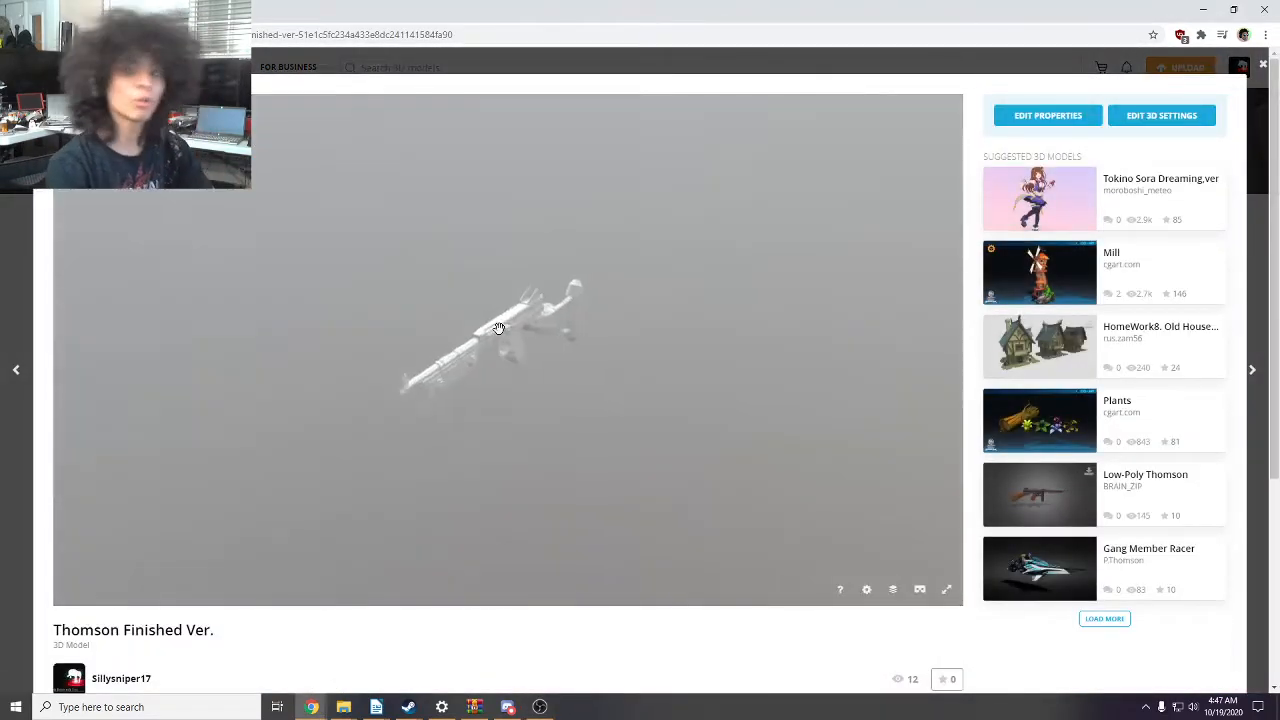
{"action": "mouse_move", "coordinate": [497, 330]}
{"action": "left_mouse_down"}
{"action": "mouse_move", "coordinate": [493, 422]}
{"action": "mouse_move", "coordinate": [289, 289]}
{"action": "mouse_move", "coordinate": [334, 357]}
{"action": "mouse_move", "coordinate": [587, 330]}
{"action": "mouse_move", "coordinate": [506, 346]}
{"action": "left_mouse_up"}
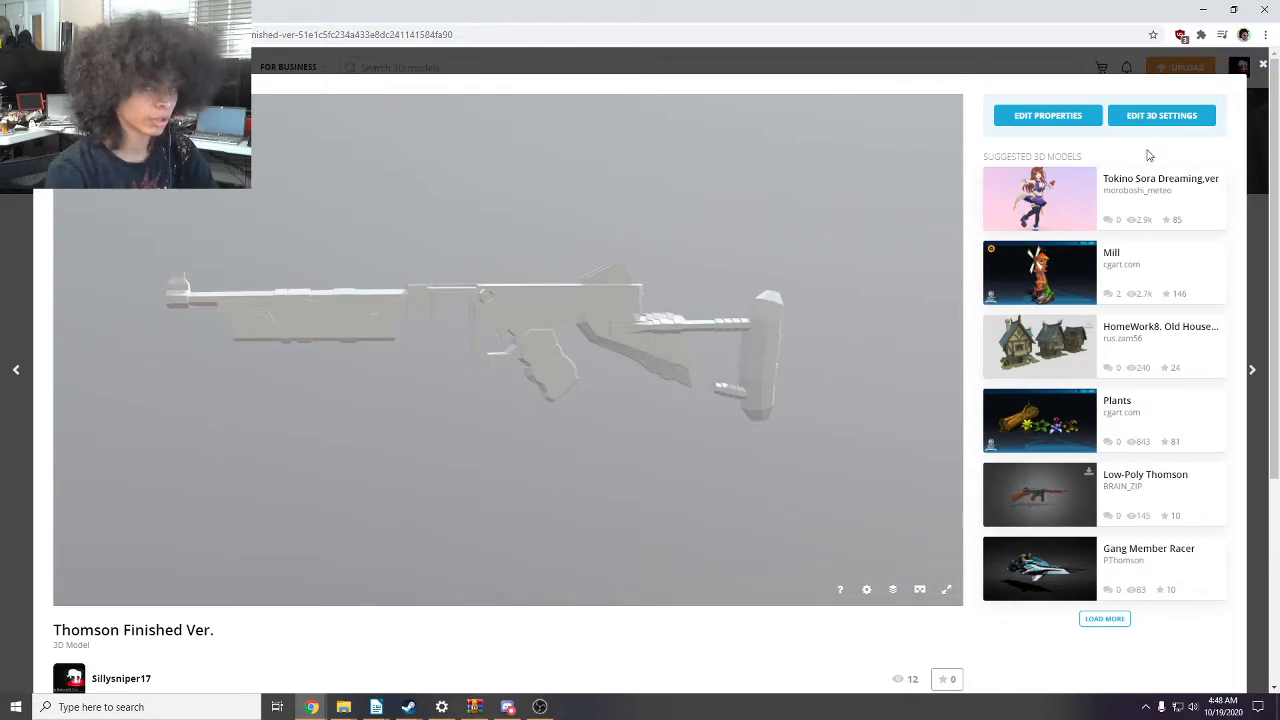
{"action": "left_click", "coordinate": [1050, 118]}
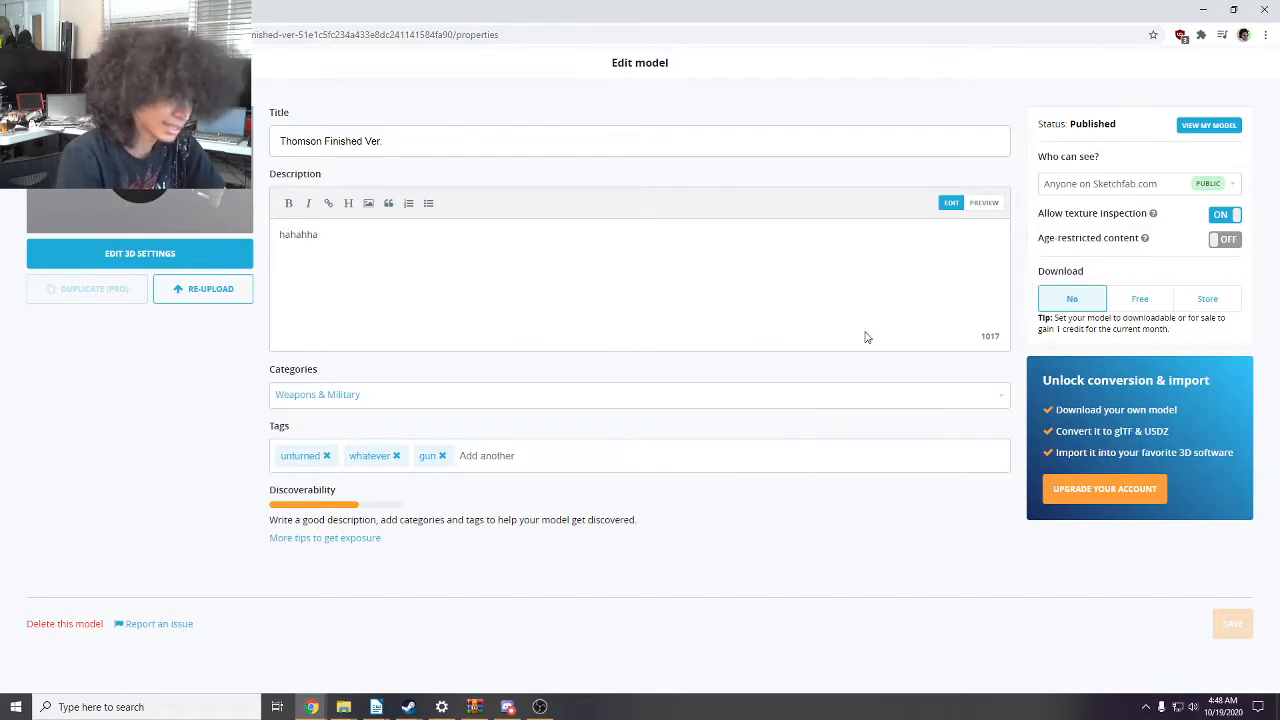
{"action": "left_click", "coordinate": [349, 250]}
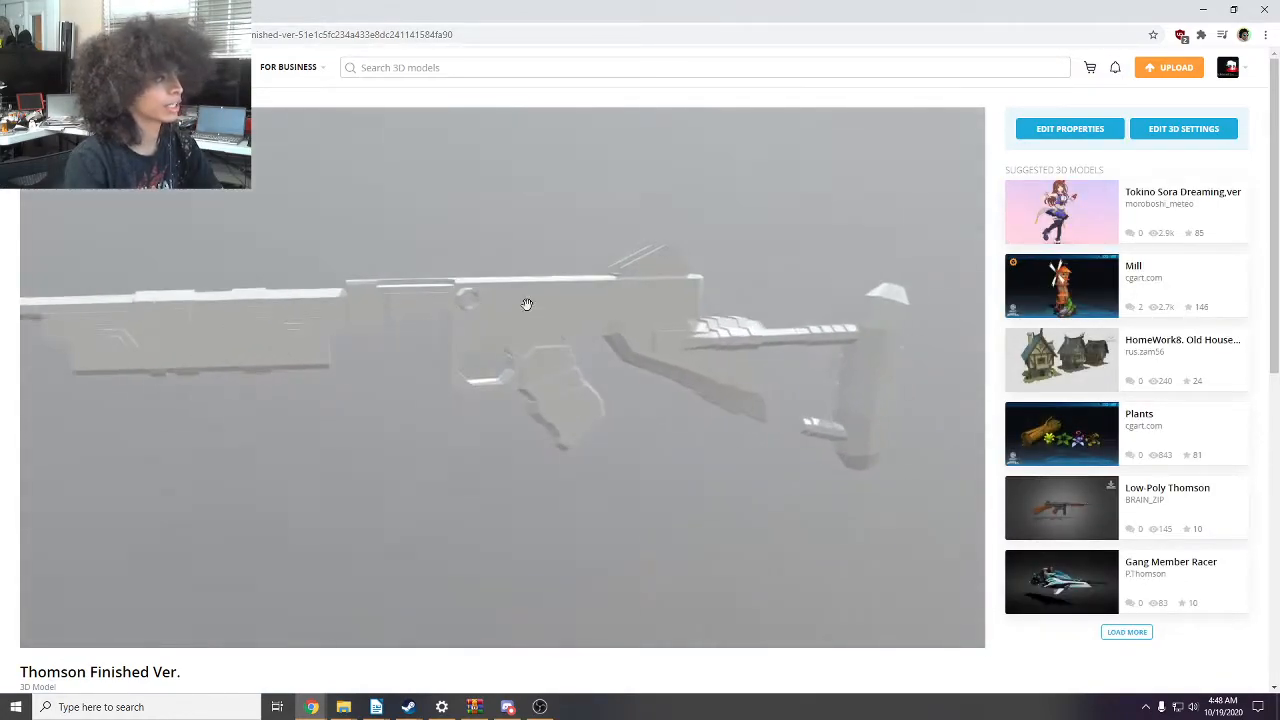
- Try snowboard.jpg from the Pictures folder as the base color texture of the Thomson Finished Ver. model
{"action": "left_click", "coordinate": [1145, 135]}
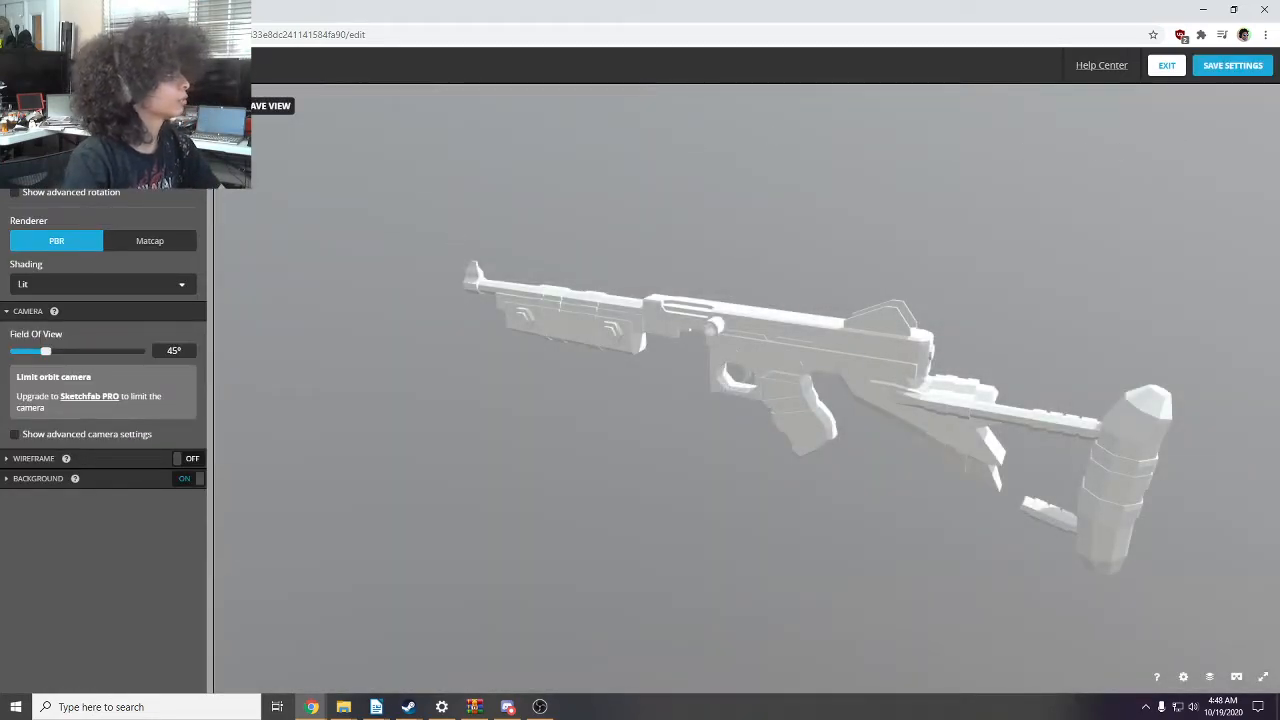
{"action": "left_click", "coordinate": [92, 65]}
{"action": "left_click", "coordinate": [34, 292]}
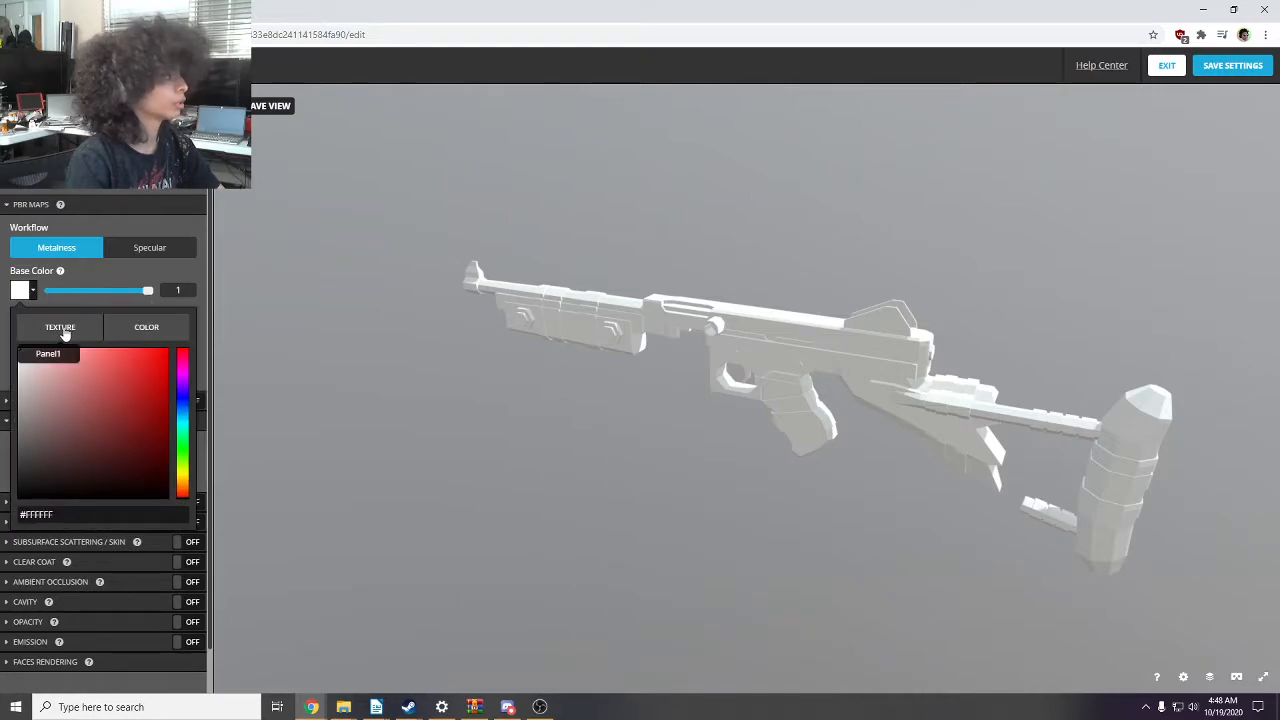
{"action": "left_click", "coordinate": [62, 332]}
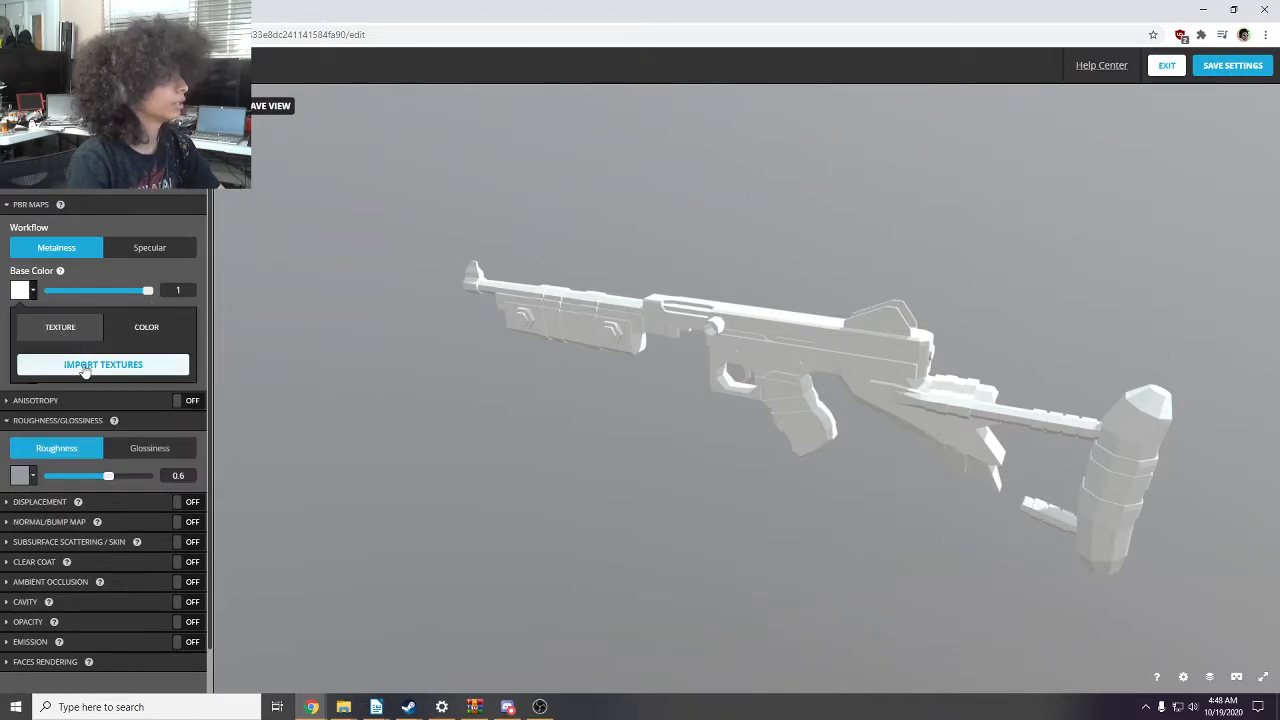
{"action": "left_click", "coordinate": [83, 365]}
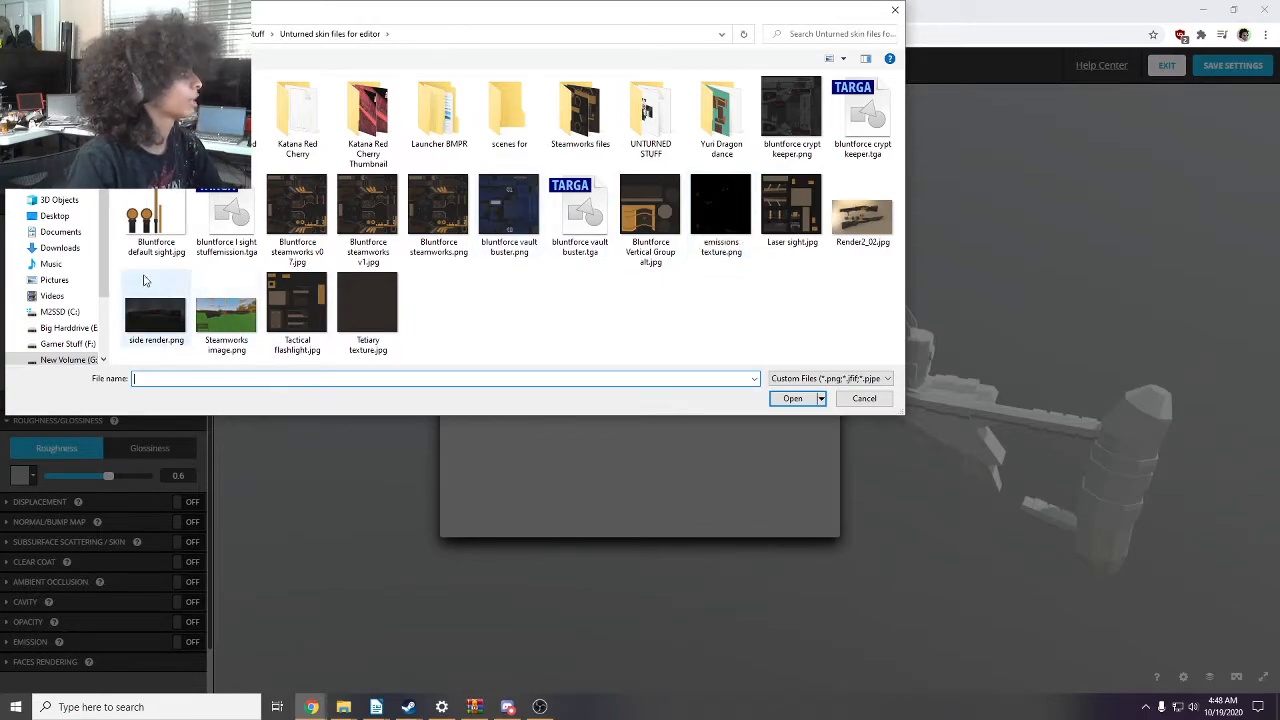
{"action": "scroll", "coordinate": [102, 284], "scroll_direction": "down", "scroll_amount": 1}
{"action": "left_click", "coordinate": [55, 236]}
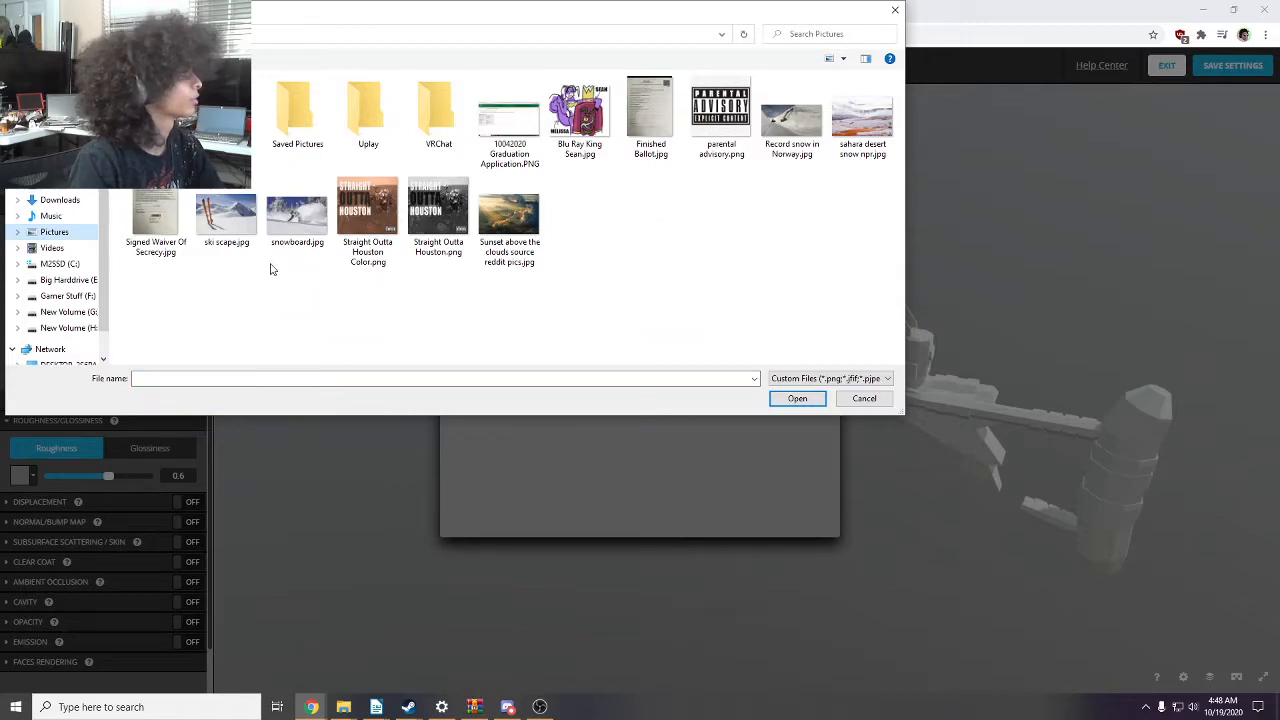
{"action": "left_click", "coordinate": [296, 215]}
{"action": "left_click", "coordinate": [797, 398]}
{"action": "left_click", "coordinate": [819, 219]}
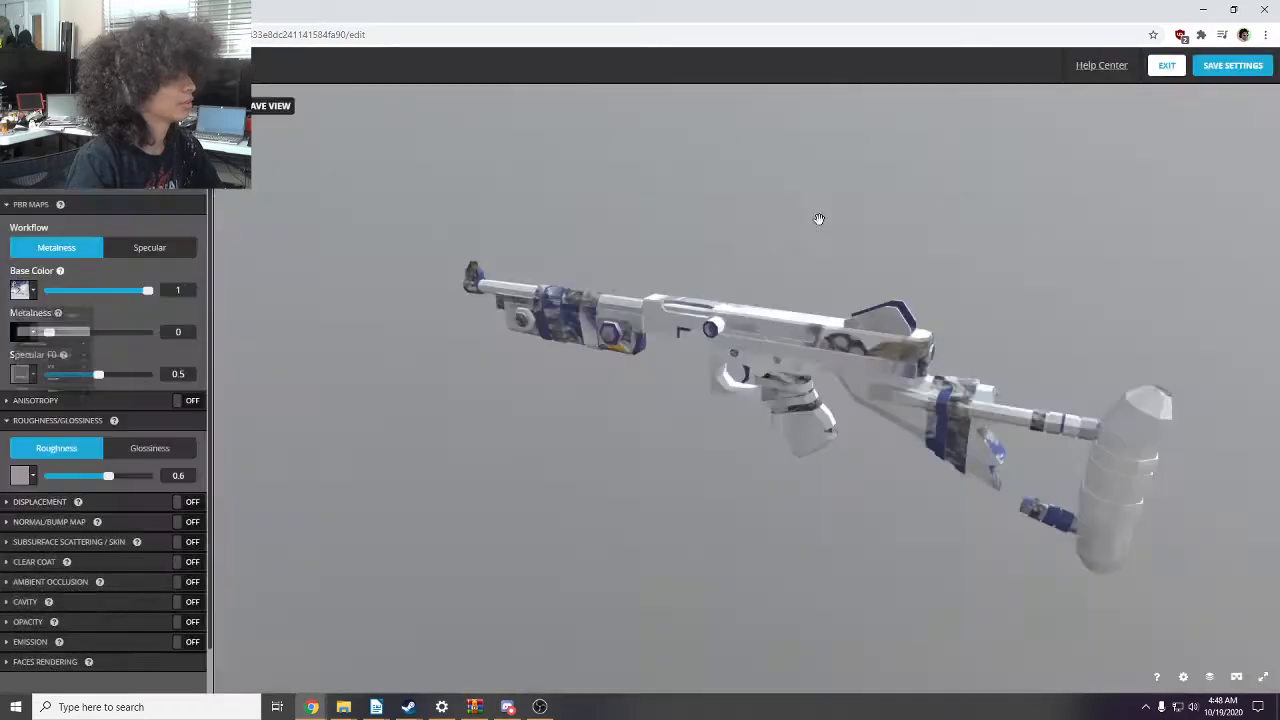
- Inspect the snowboard texture on the rifle up close, and exit the 3D settings without saving
{"action": "scroll", "coordinate": [728, 305], "scroll_direction": "up", "scroll_amount": 10}
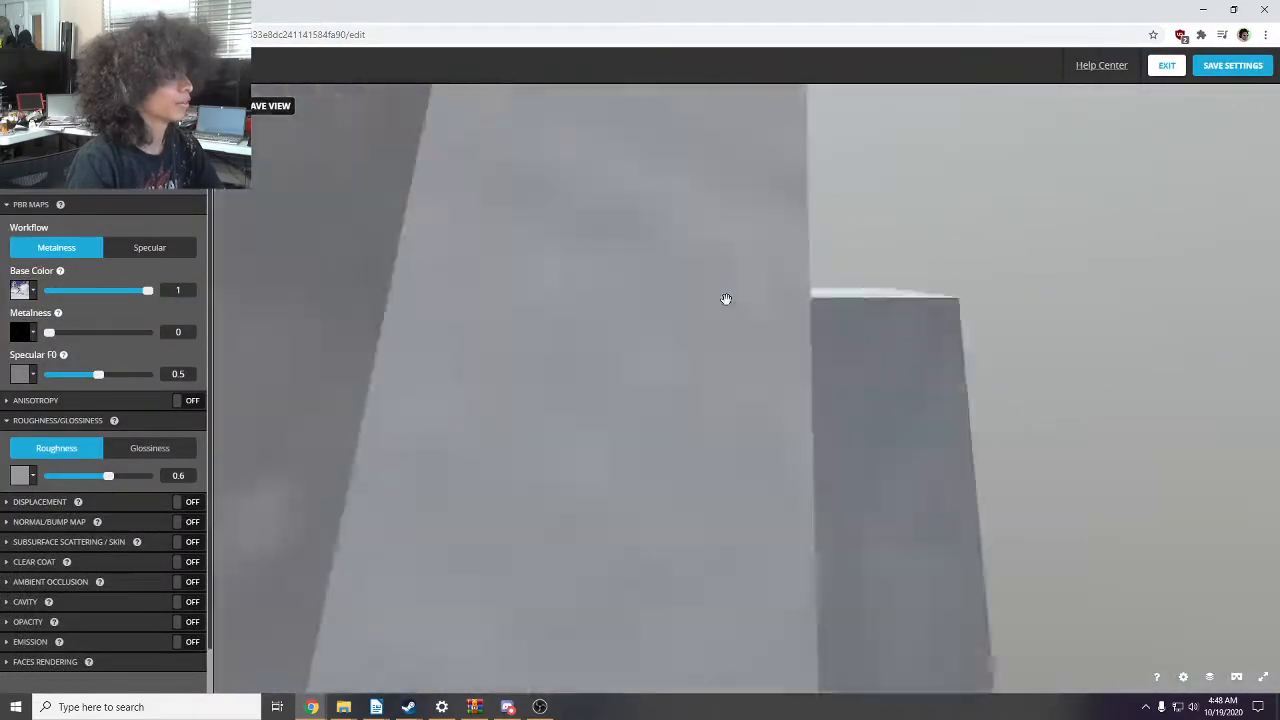
{"action": "scroll", "coordinate": [726, 299], "scroll_direction": "down", "scroll_amount": 10}
{"action": "left_click_drag", "start_coordinate": [803, 303], "coordinate": [835, 219]}
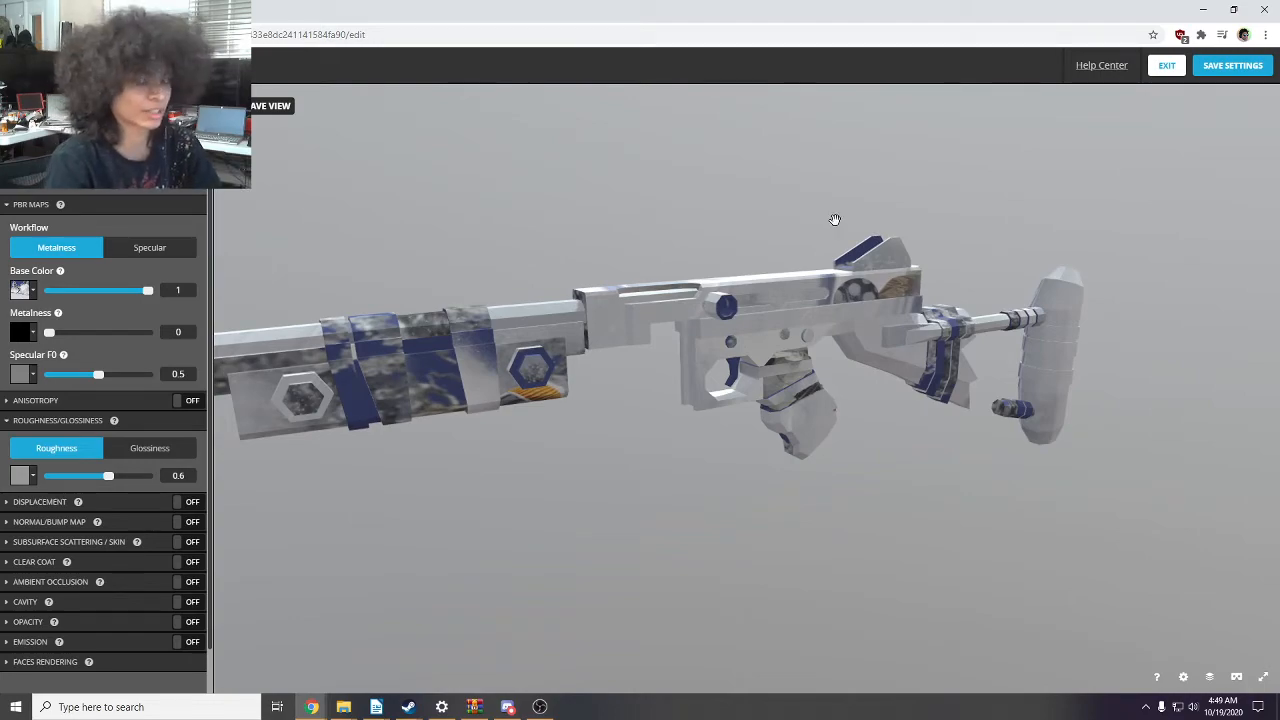
{"action": "left_click", "coordinate": [1167, 66]}
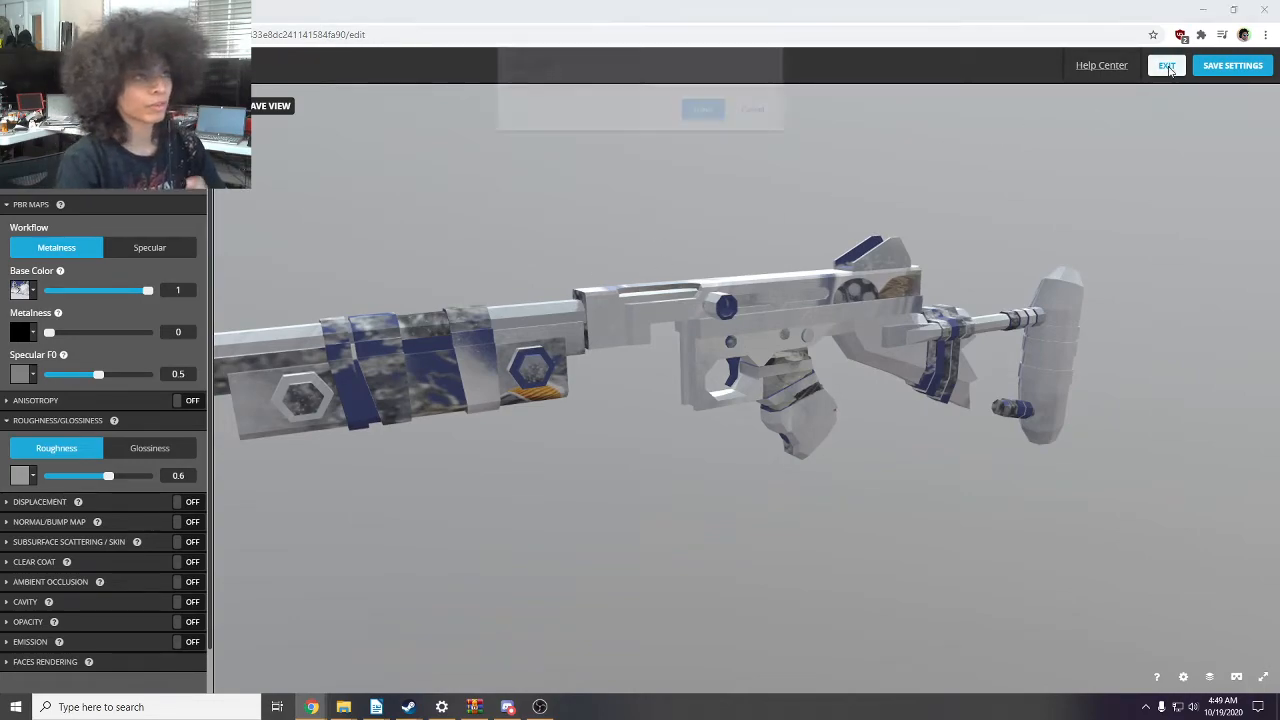
{"action": "left_click", "coordinate": [704, 110]}
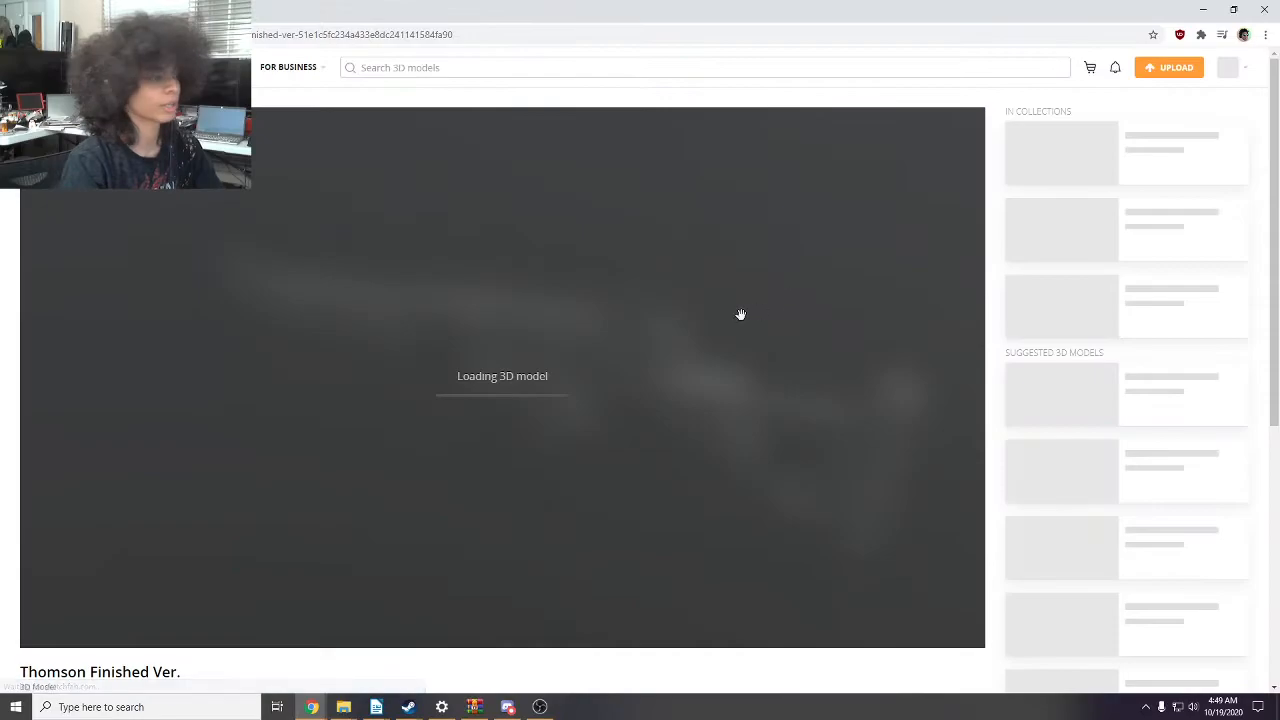
- Return to the account's model list and open the Bluntforce | Bramble Blast model in the 3D settings editor
{"action": "mouse_move", "coordinate": [1244, 77]}
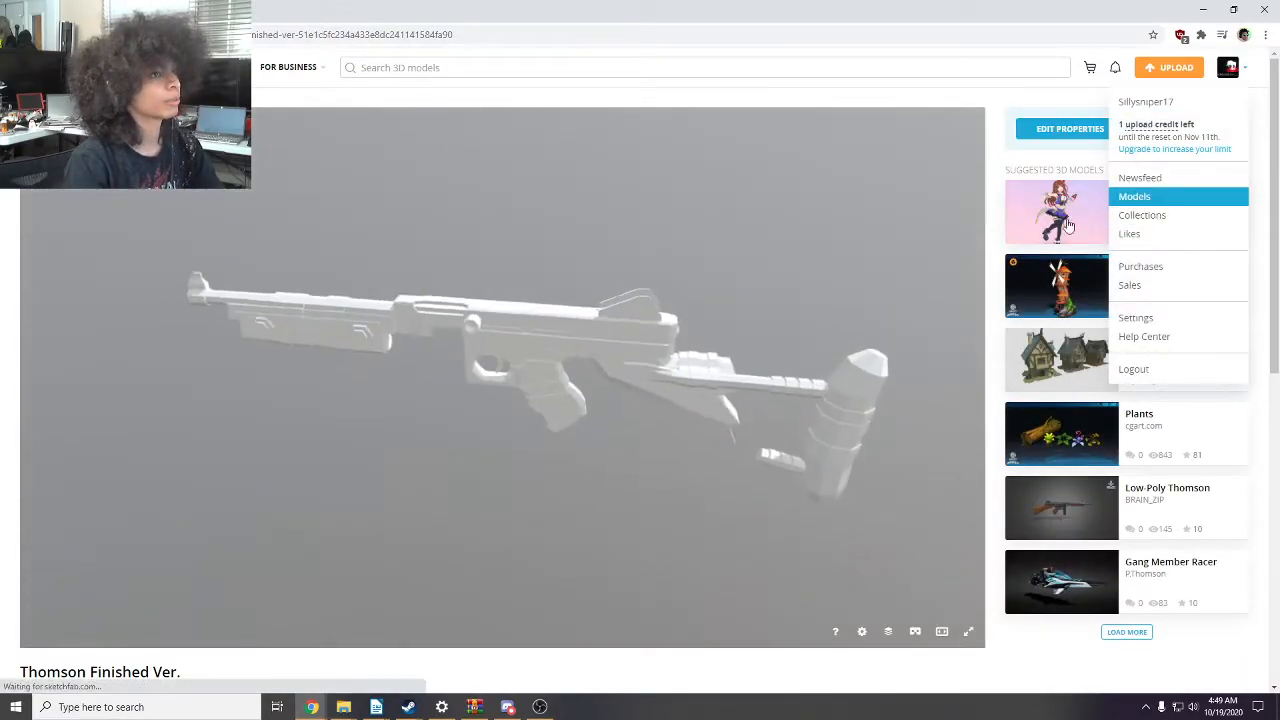
{"action": "left_click", "coordinate": [1140, 196]}
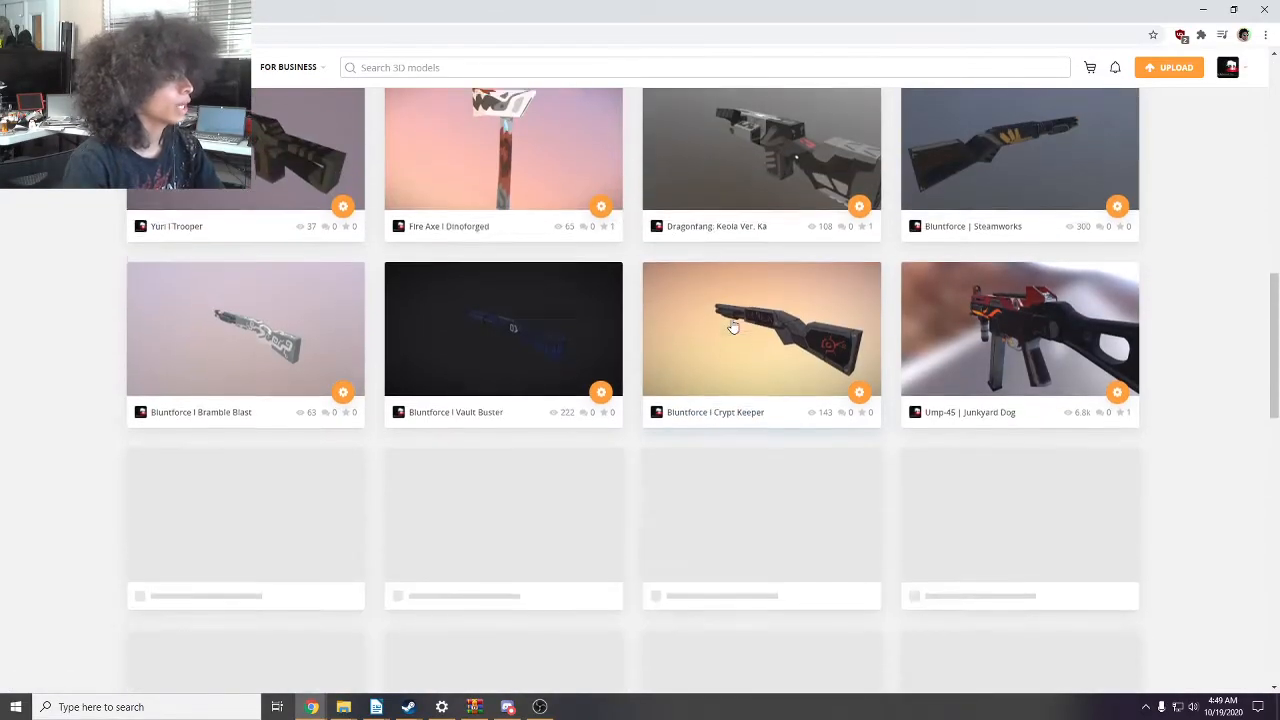
{"action": "scroll", "coordinate": [800, 310], "scroll_direction": "down", "scroll_amount": 3}
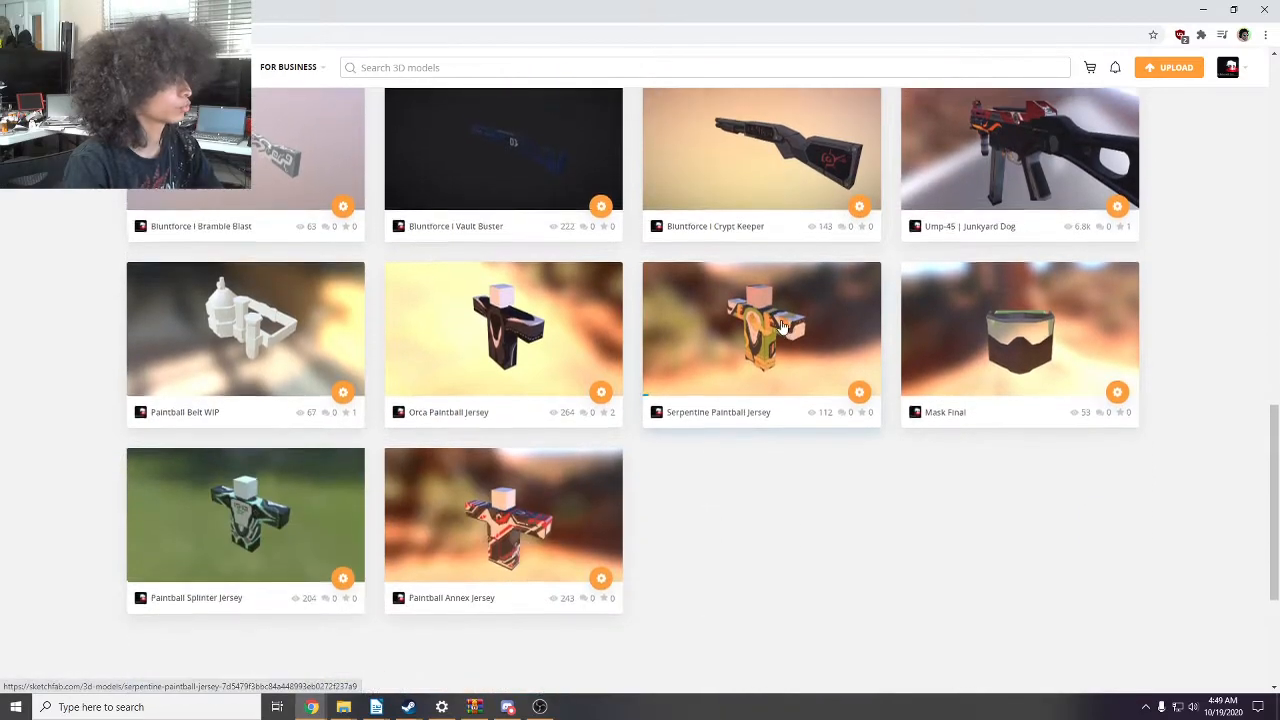
{"action": "scroll", "coordinate": [400, 448], "scroll_direction": "up", "scroll_amount": 3}
{"action": "left_click", "coordinate": [329, 451]}
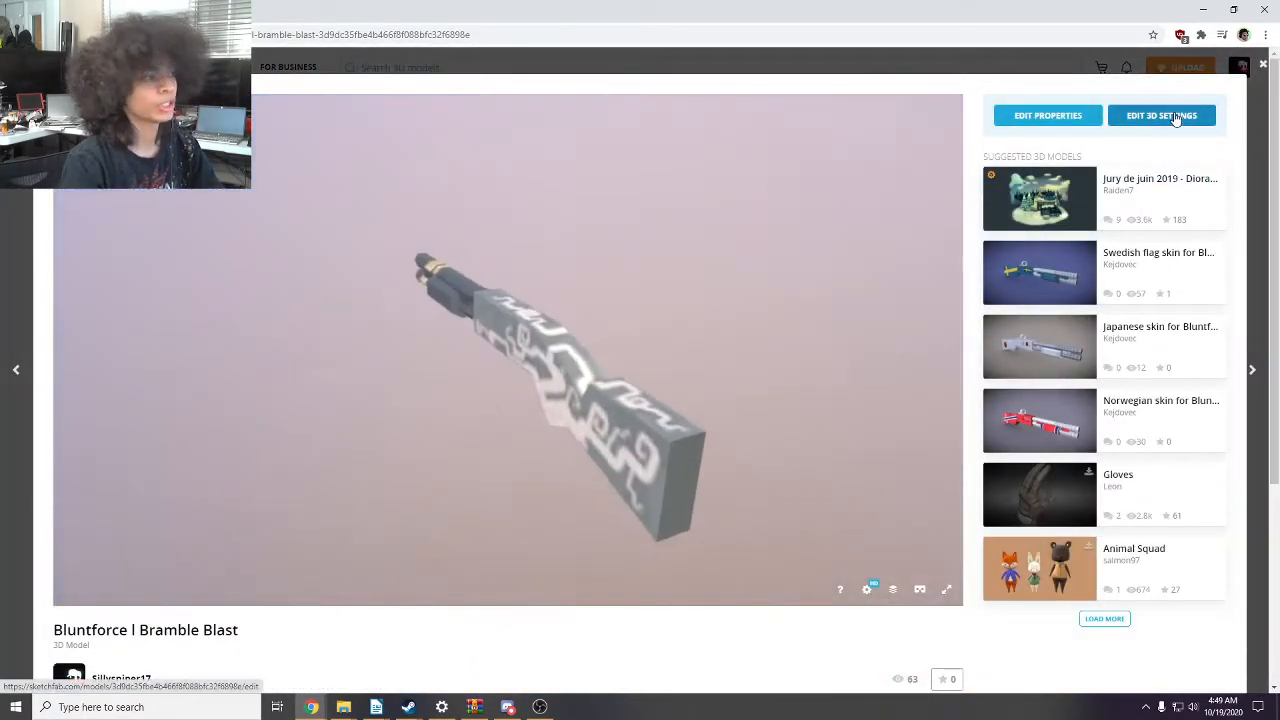
{"action": "left_click", "coordinate": [1177, 117]}
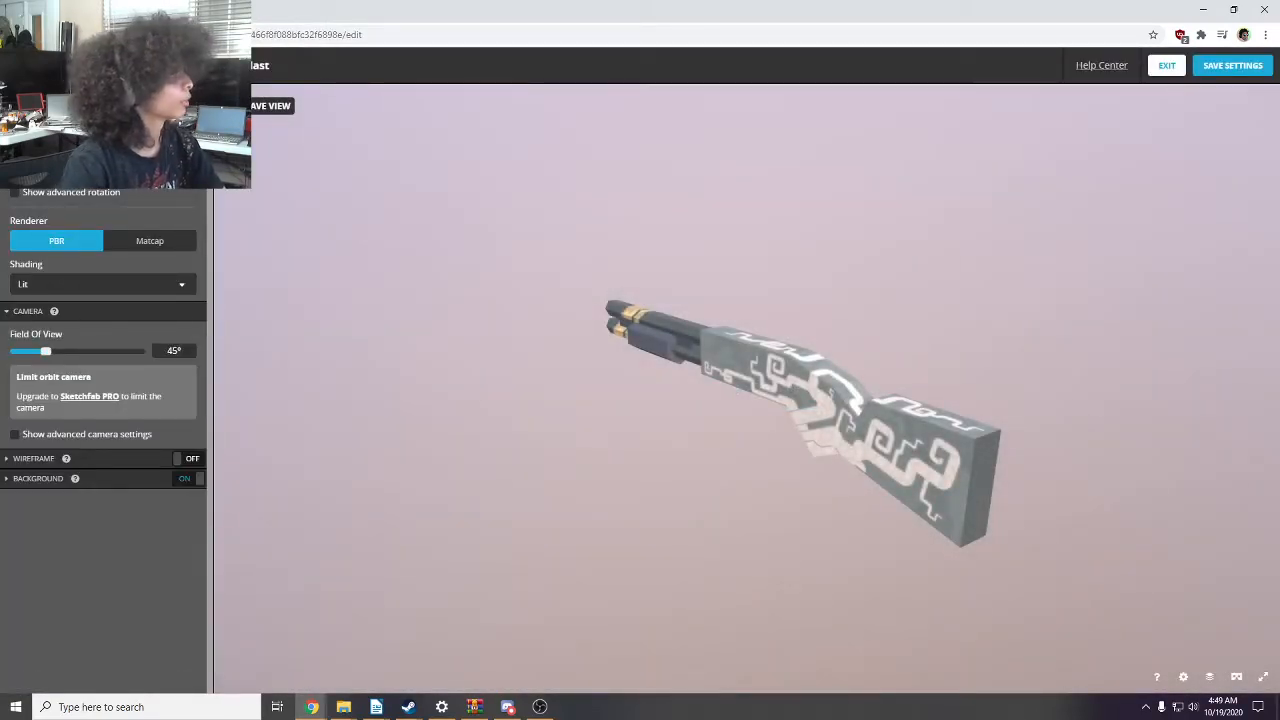
- Open the texture manager for the Bluntforce model's base color and start a texture import
{"action": "left_click", "coordinate": [75, 101]}
{"action": "left_click", "coordinate": [33, 293]}
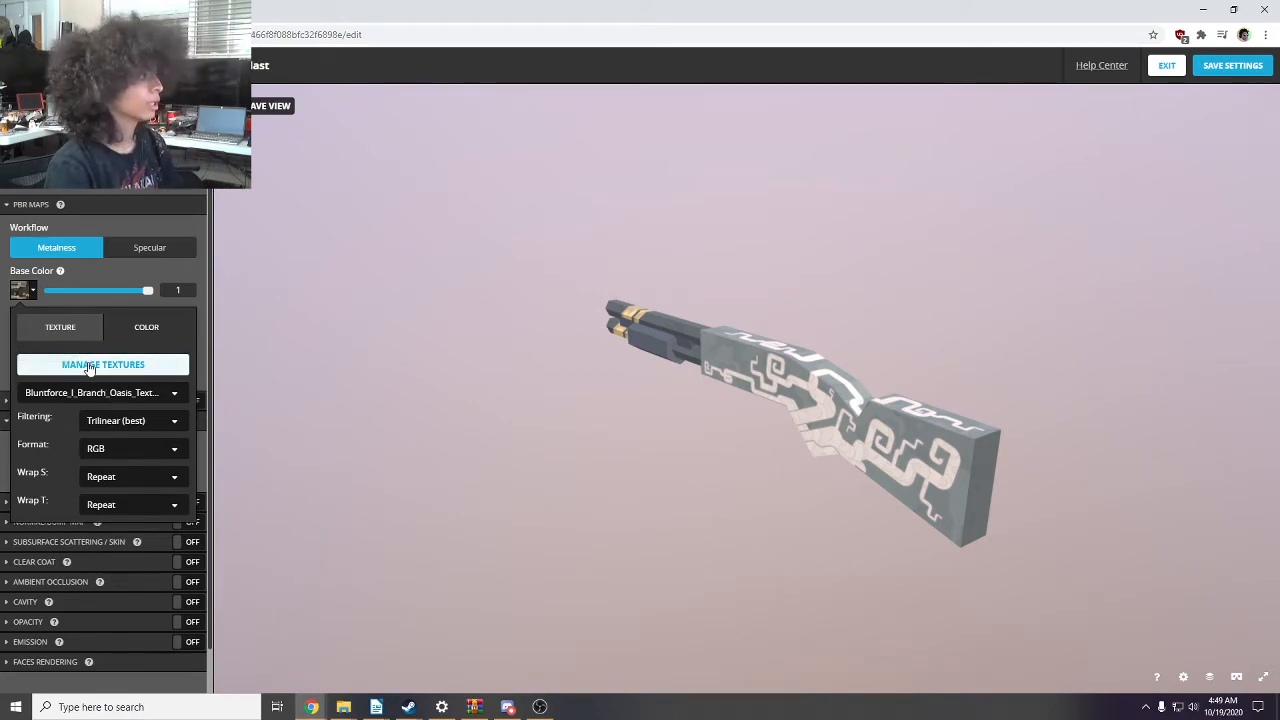
{"action": "left_click", "coordinate": [89, 366]}
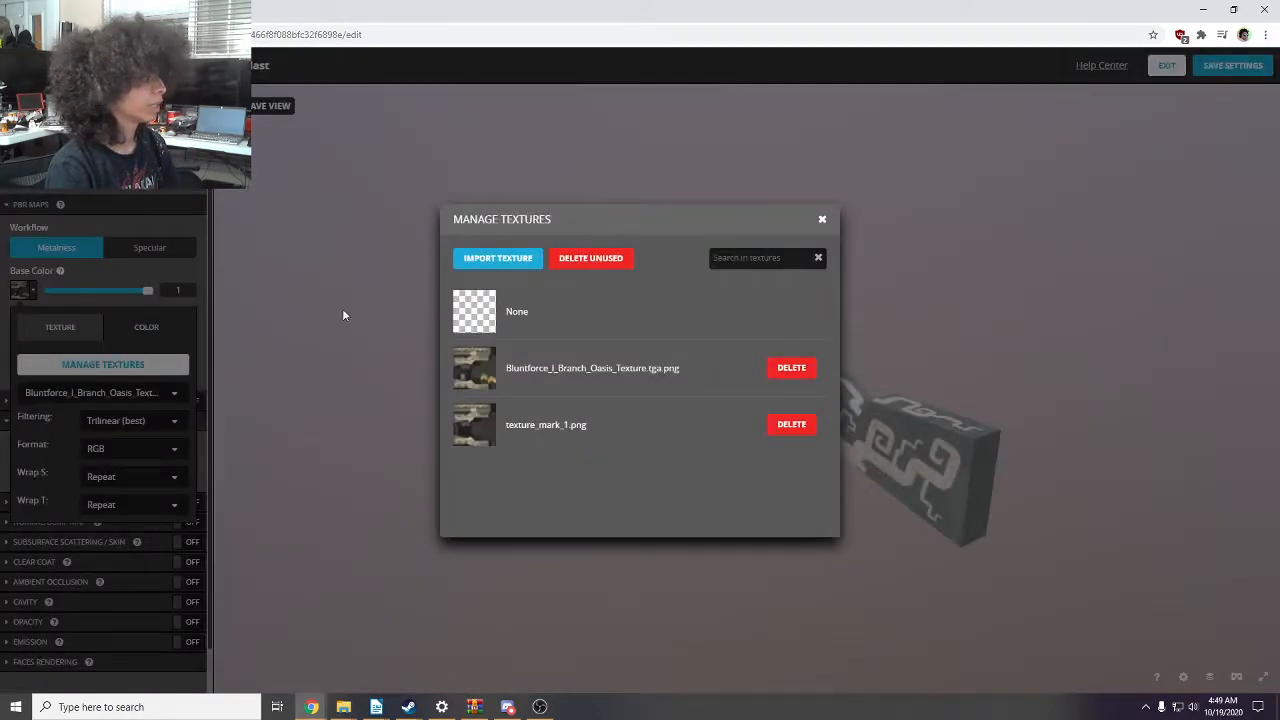
{"action": "left_click", "coordinate": [506, 260]}
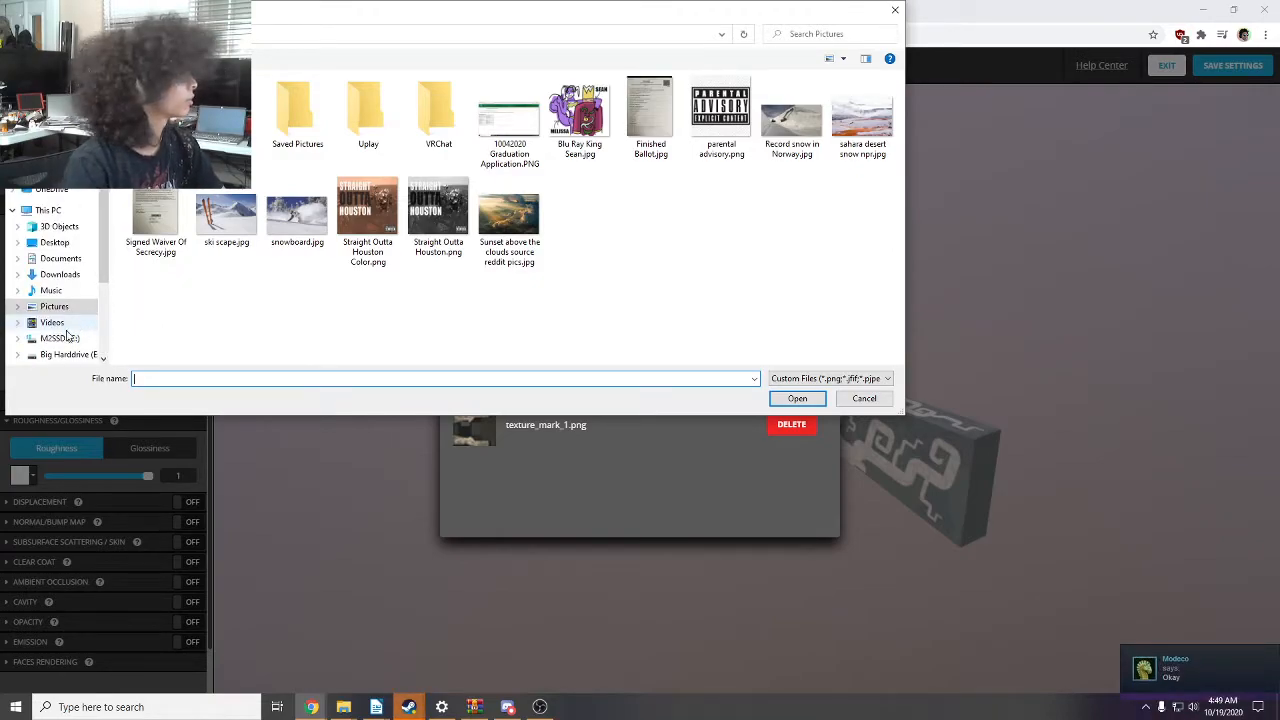
- Import Bluntforce steamworks v0 7.jpg from the Steamworks files folder in Unturned skin files for editor as the base color texture
{"action": "scroll", "coordinate": [70, 330], "scroll_direction": "down", "scroll_amount": 2}
{"action": "left_click", "coordinate": [68, 312]}
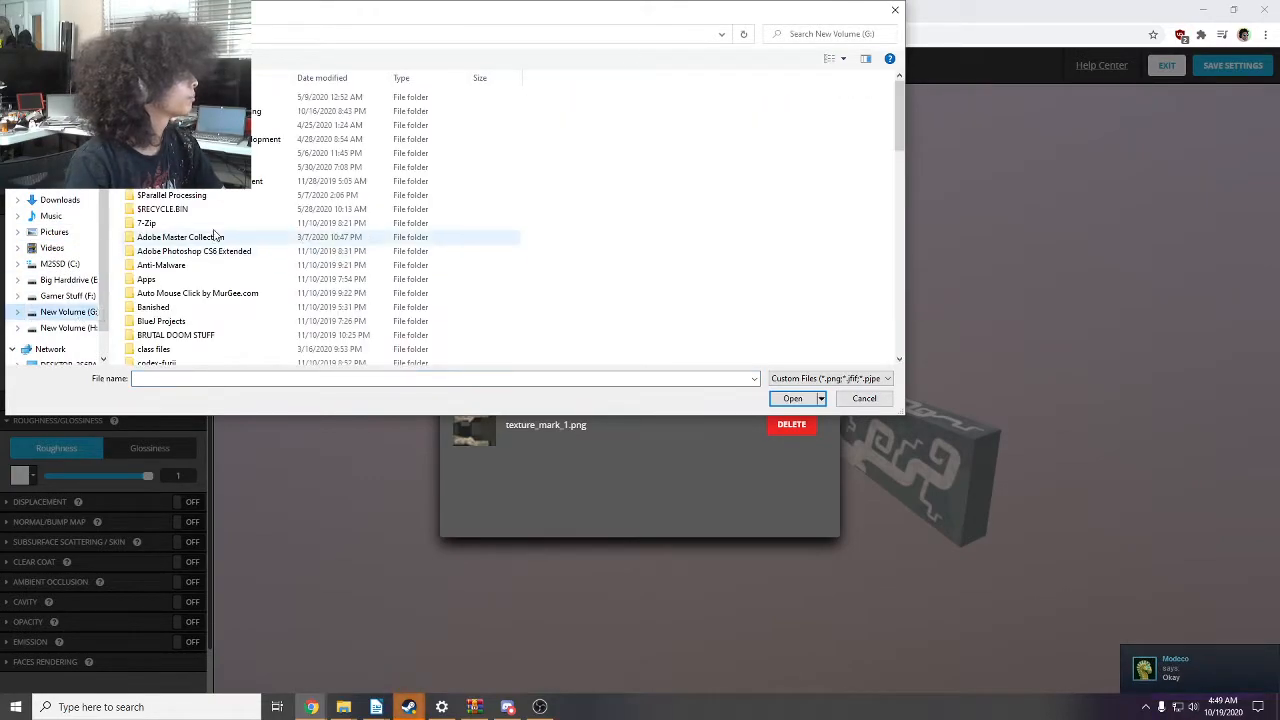
{"action": "double_click", "coordinate": [200, 167]}
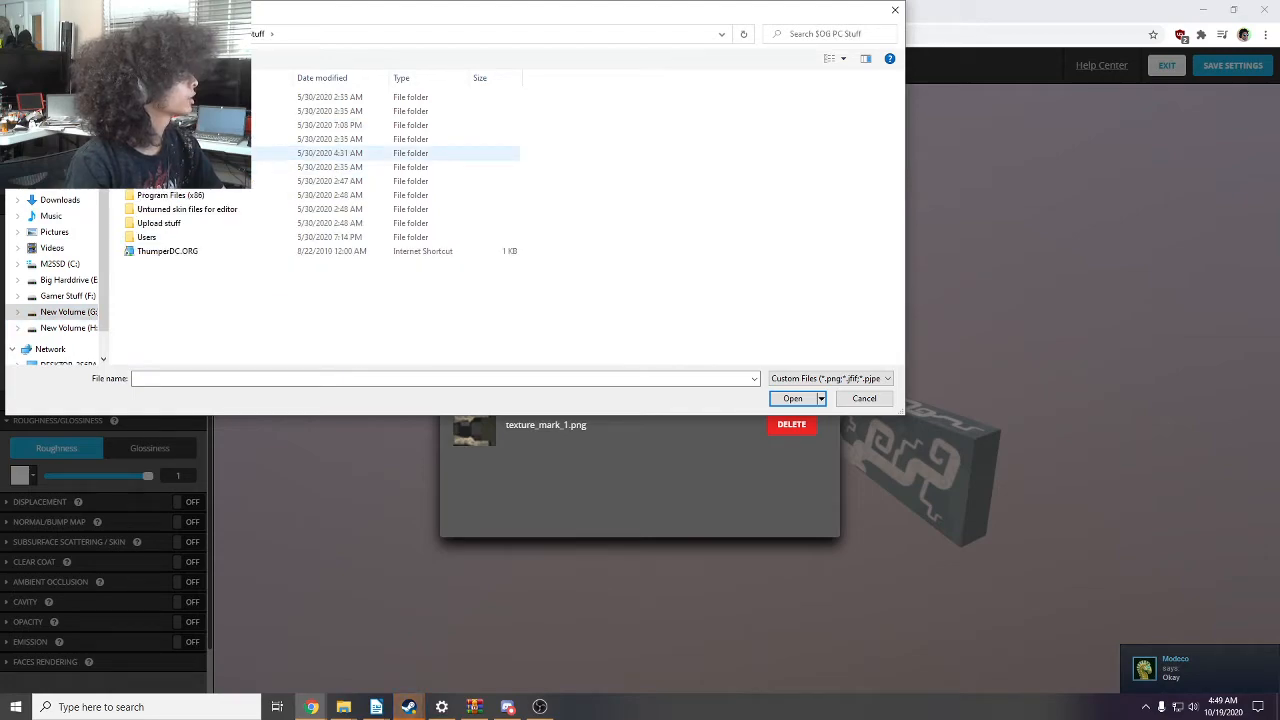
{"action": "double_click", "coordinate": [195, 210]}
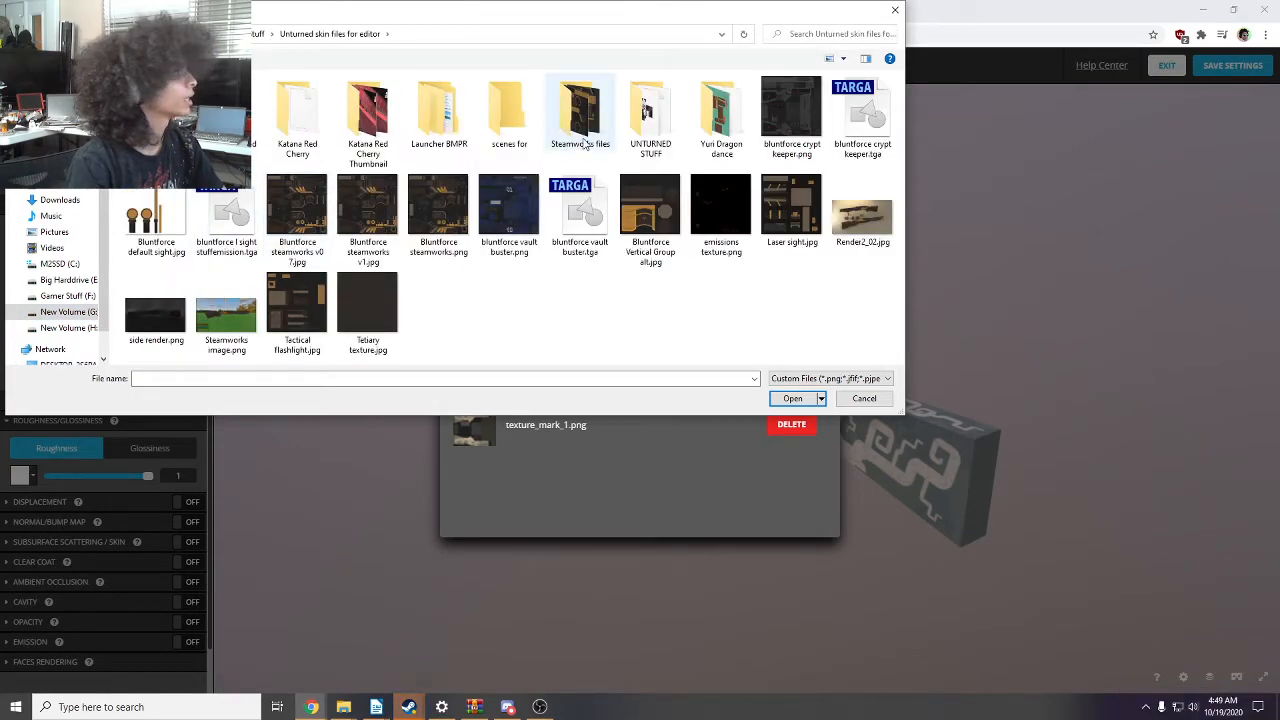
{"action": "double_click", "coordinate": [587, 145]}
{"action": "left_click", "coordinate": [437, 140]}
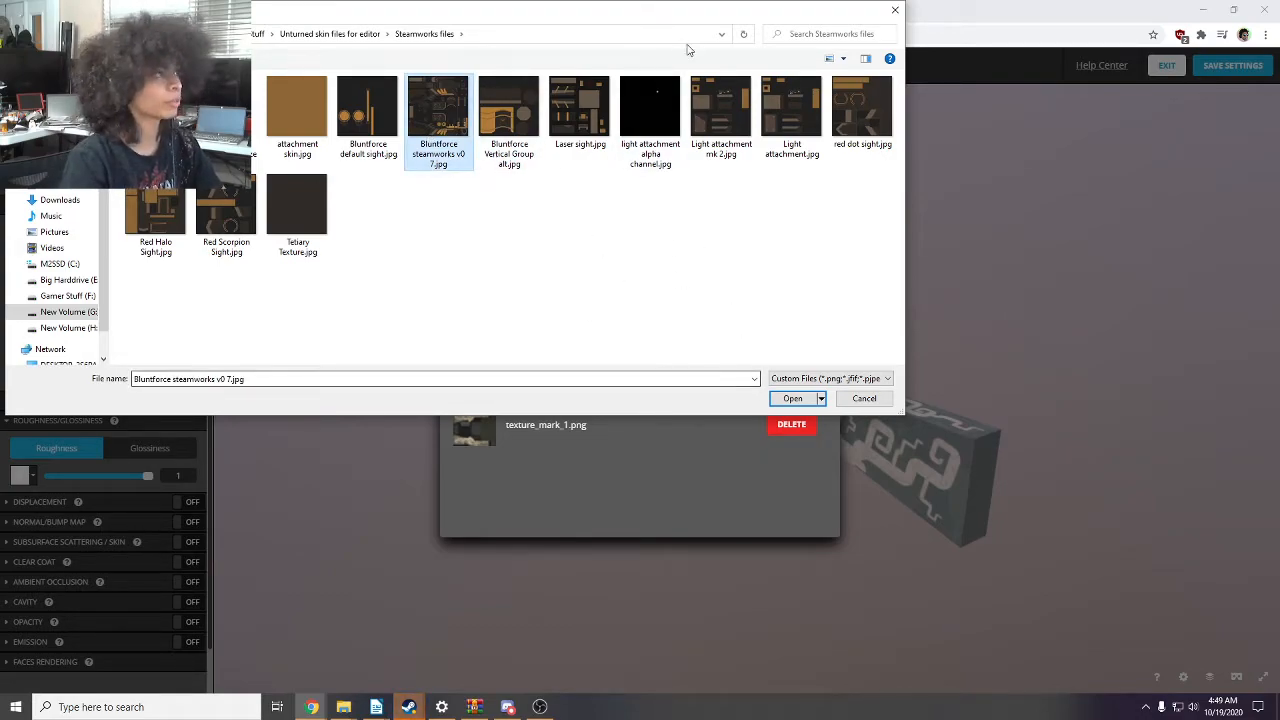
{"action": "left_click_drag", "start_coordinate": [694, 23], "coordinate": [716, 163]}
{"action": "left_click", "coordinate": [814, 539]}
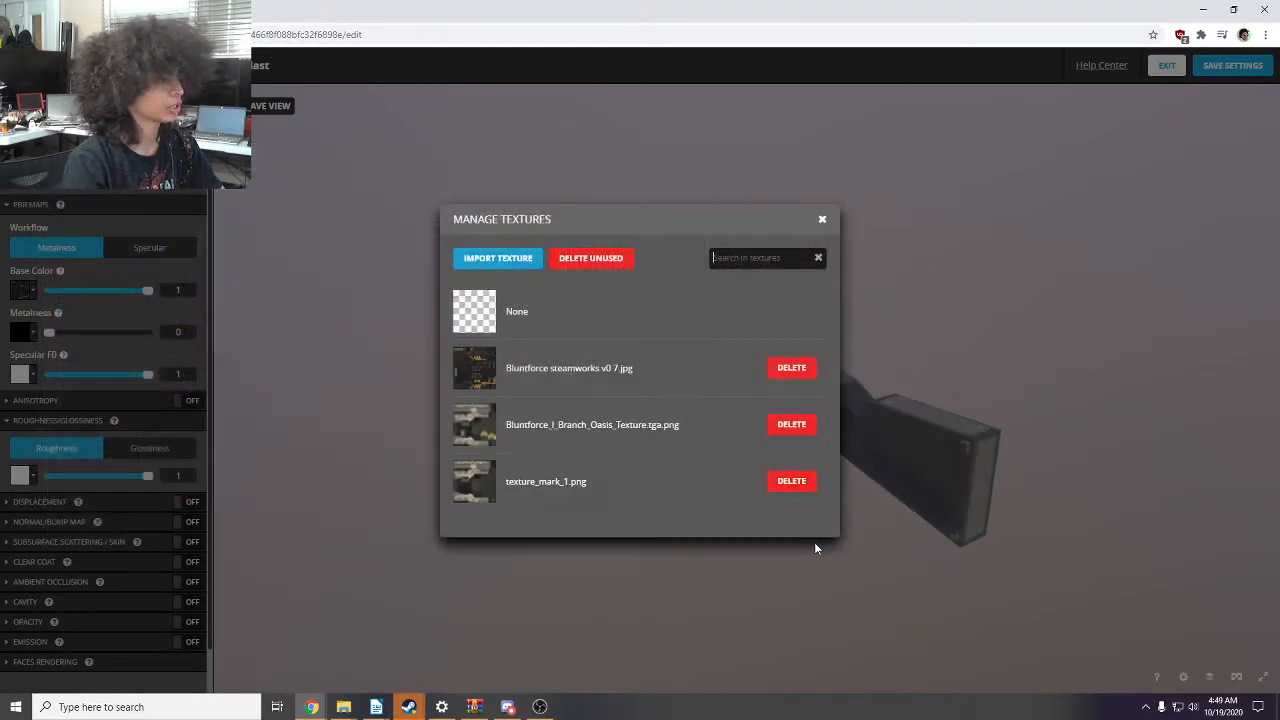
{"action": "left_click", "coordinate": [824, 220]}
- Turn the retextured shotgun to show its full side profile and open the base color texture options
{"action": "mouse_move", "coordinate": [651, 360]}
{"action": "left_mouse_down"}
{"action": "mouse_move", "coordinate": [1057, 343]}
{"action": "mouse_move", "coordinate": [987, 377]}
{"action": "left_mouse_up"}
{"action": "scroll", "coordinate": [987, 377], "scroll_direction": "up", "scroll_amount": 4}
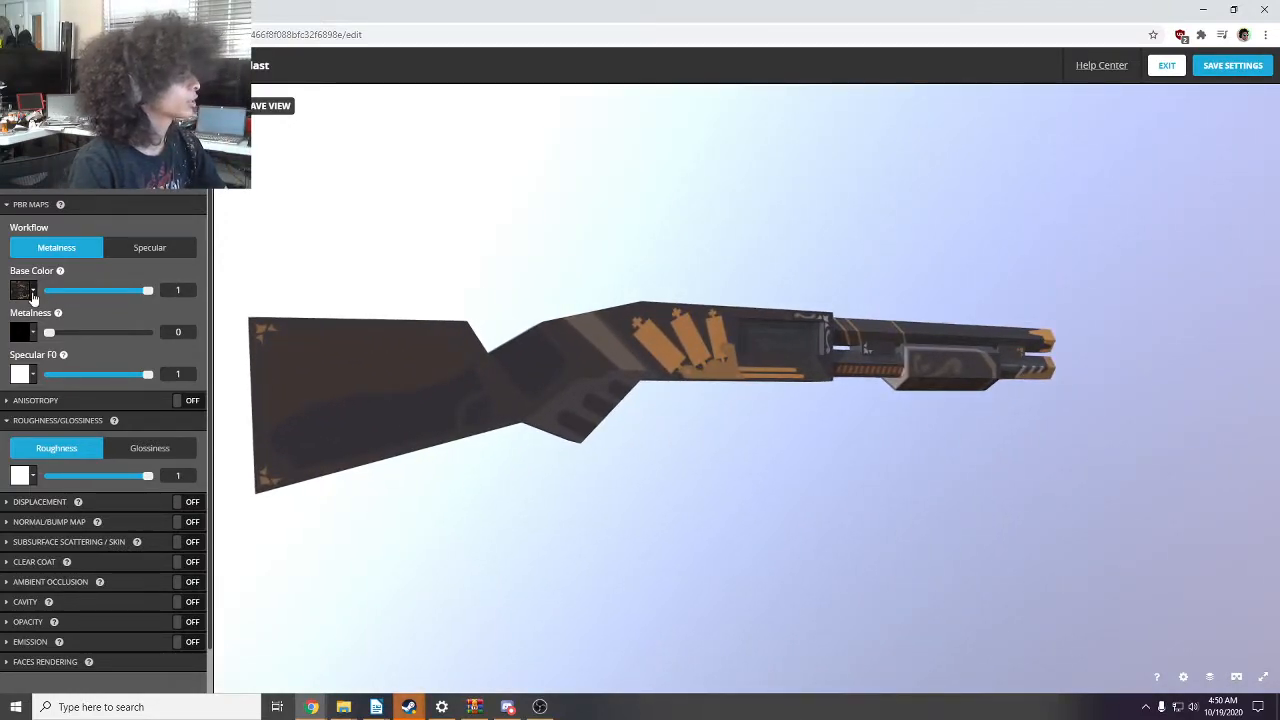
{"action": "left_click", "coordinate": [29, 291]}
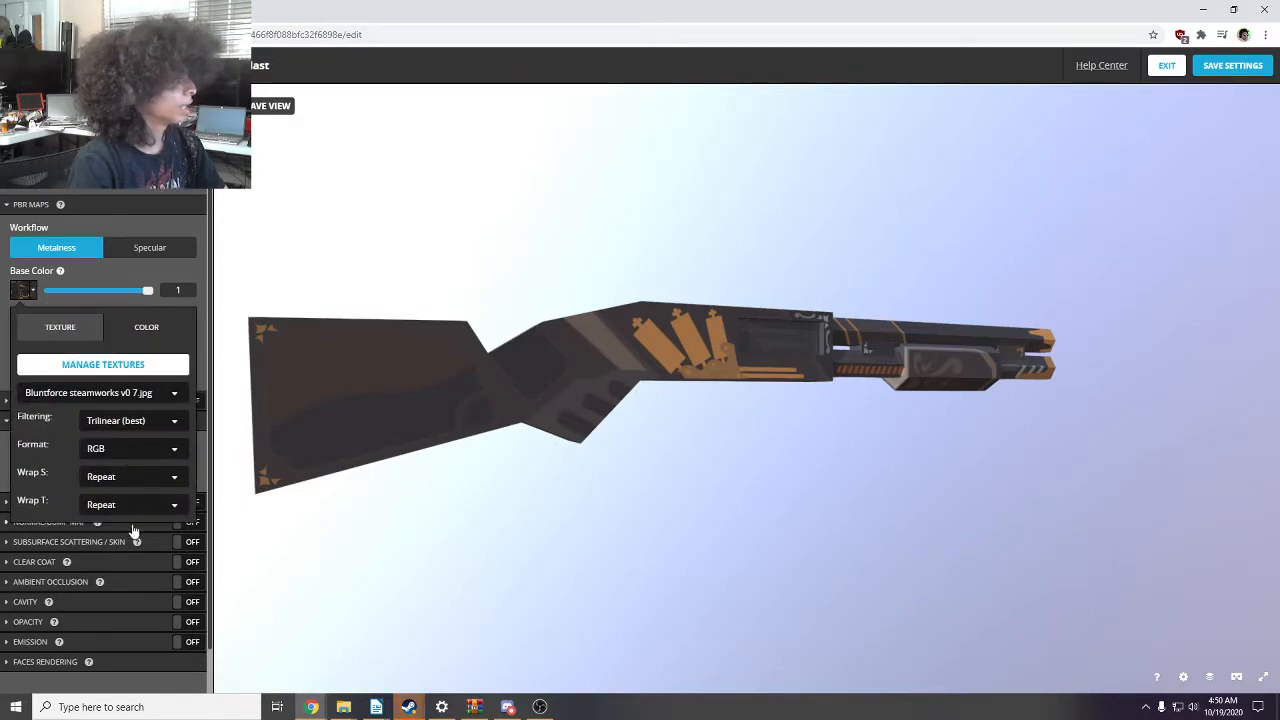
- Preview the base color texture in the Luminance format and set the format back to RGB
{"action": "left_click", "coordinate": [173, 463]}
{"action": "left_click", "coordinate": [171, 476]}
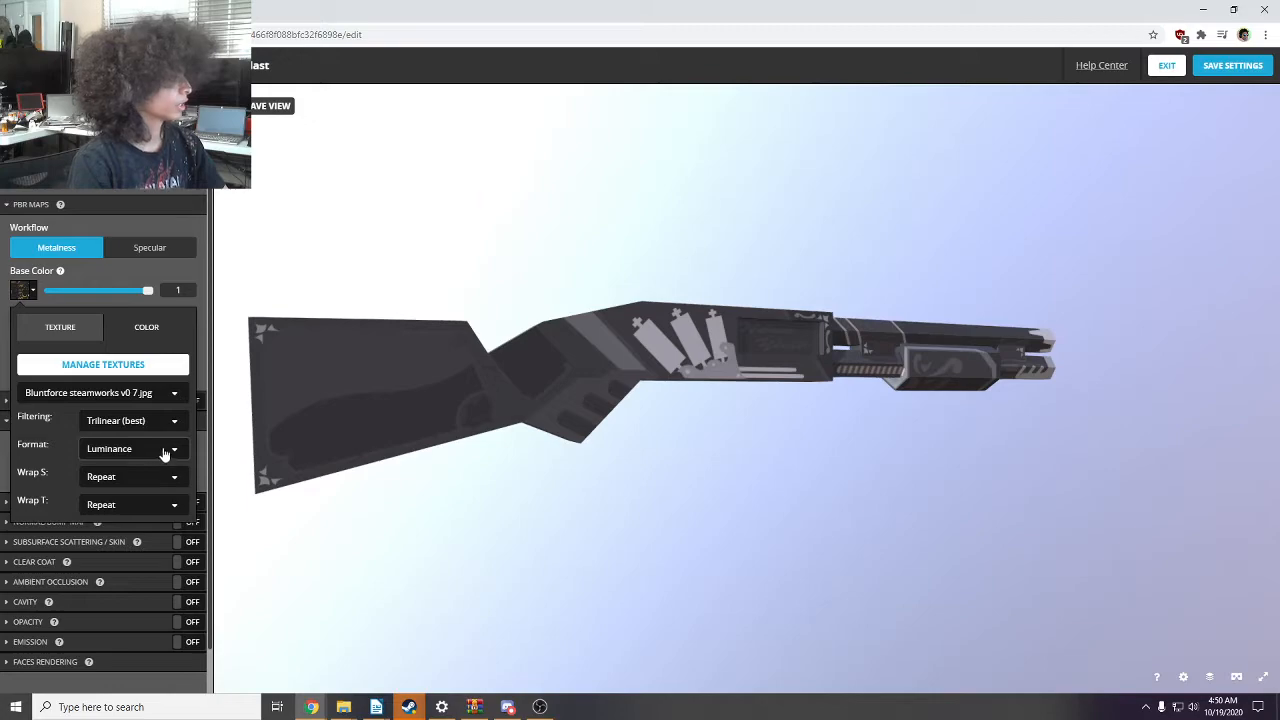
{"action": "left_click", "coordinate": [164, 453]}
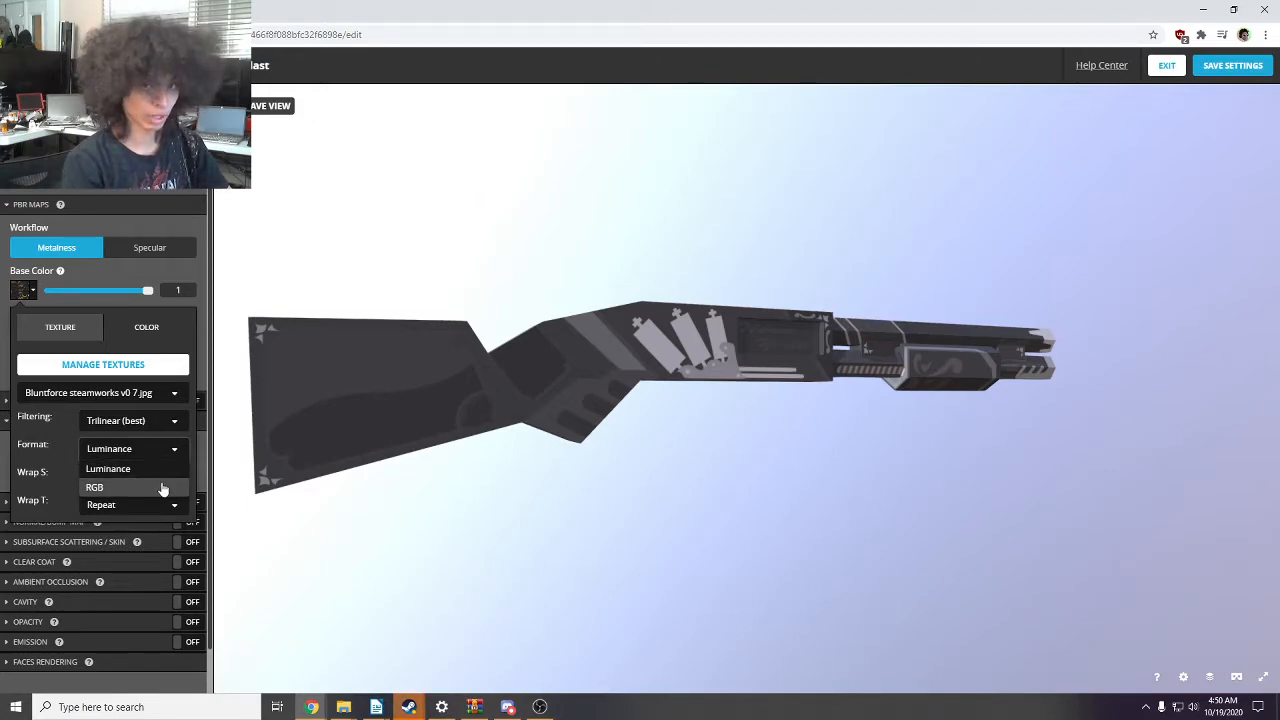
{"action": "left_click", "coordinate": [163, 488]}
- Preview the base color texture with Bilinear filtering from another angle and restore Trilinear (best) filtering
{"action": "left_click", "coordinate": [160, 421]}
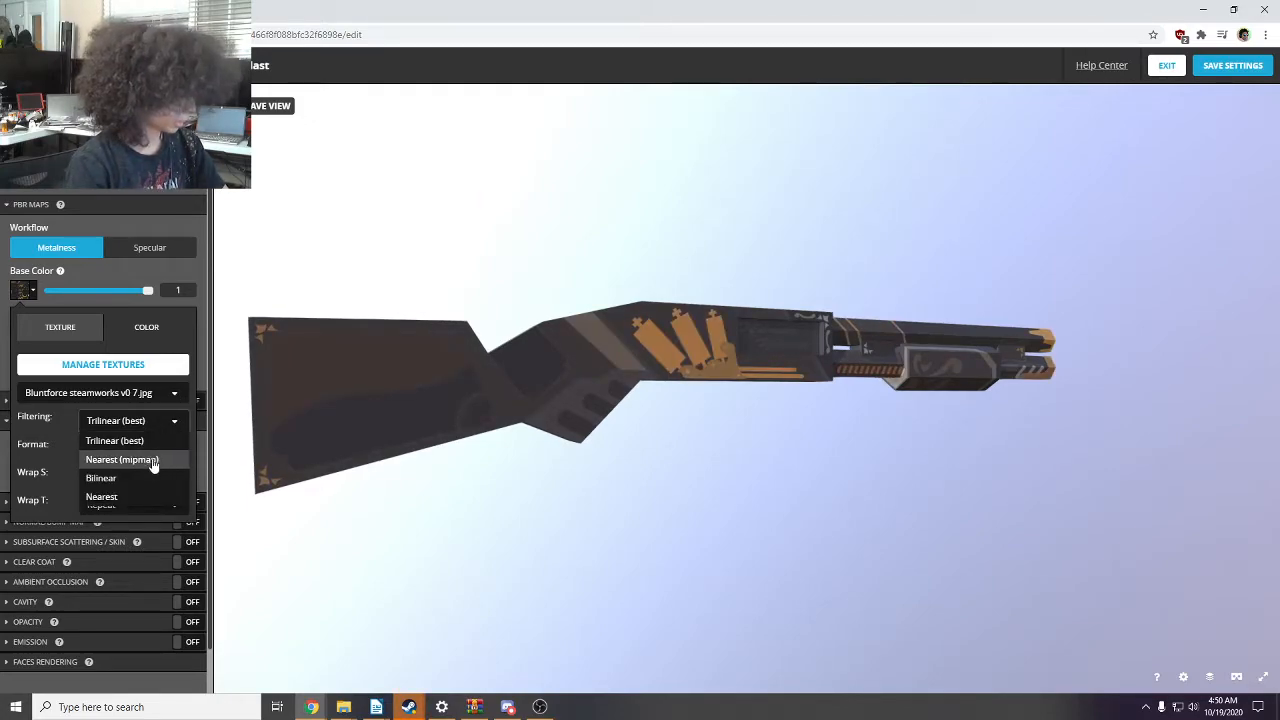
{"action": "left_click", "coordinate": [150, 478]}
{"action": "left_click_drag", "start_coordinate": [371, 366], "coordinate": [125, 420]}
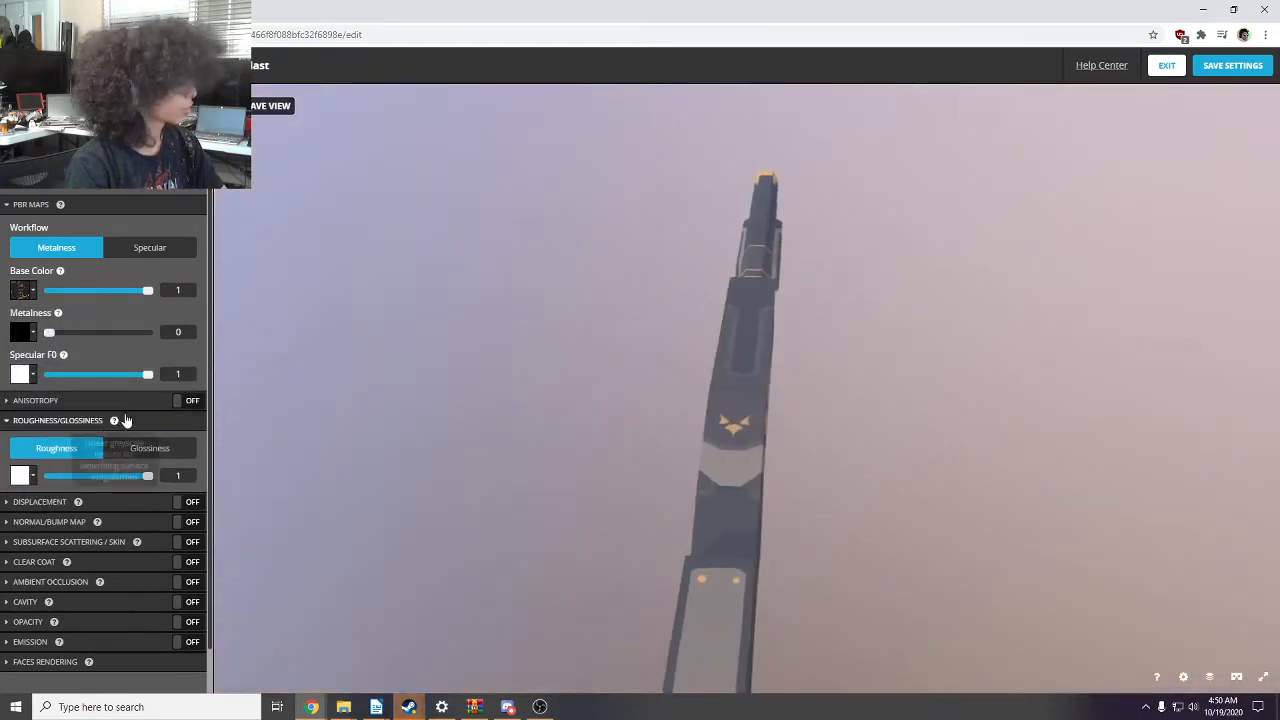
{"action": "left_click", "coordinate": [33, 292]}
{"action": "left_click", "coordinate": [100, 420]}
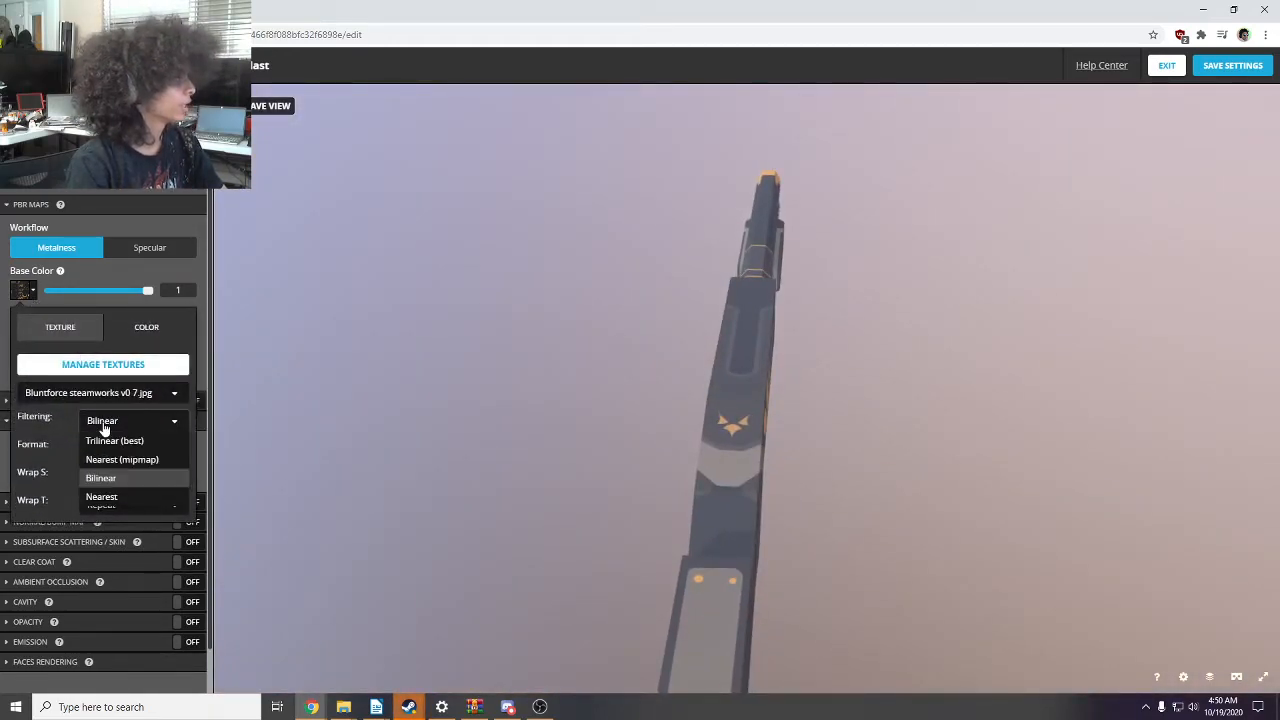
{"action": "left_click", "coordinate": [140, 438]}
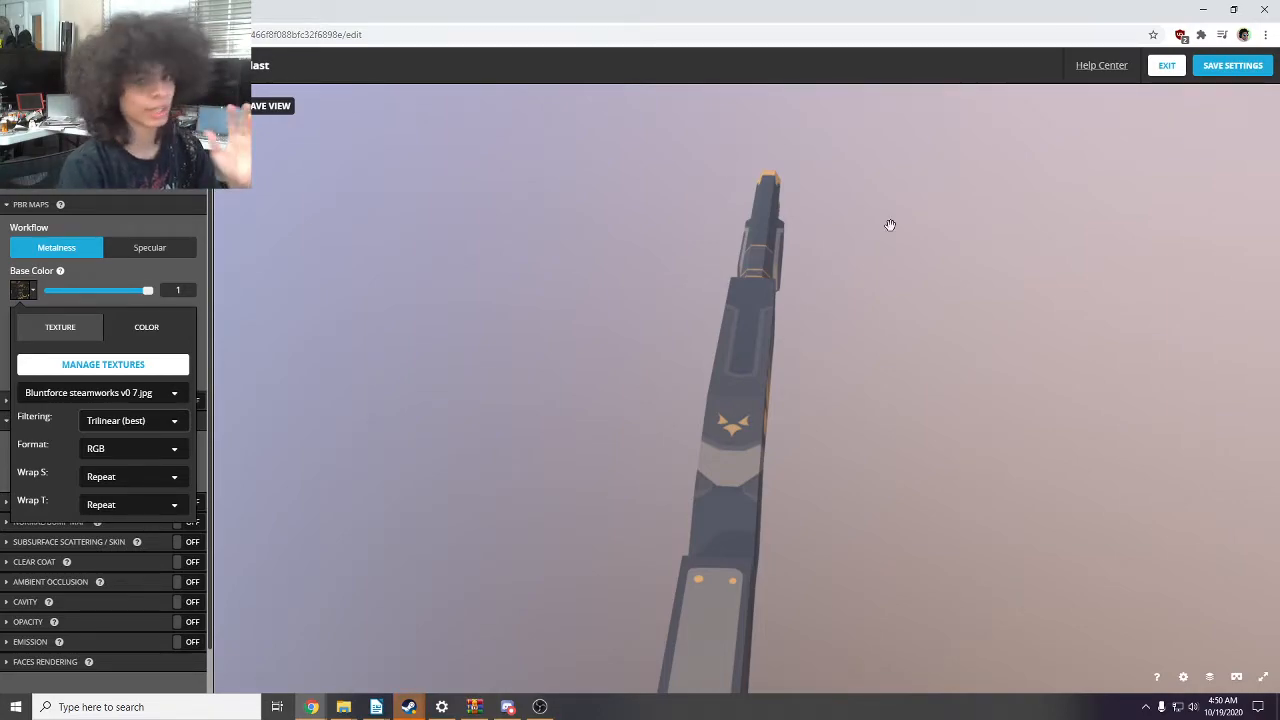
- Exit the 3D settings editor without saving and return to the account's model list
{"action": "left_click", "coordinate": [1166, 66]}
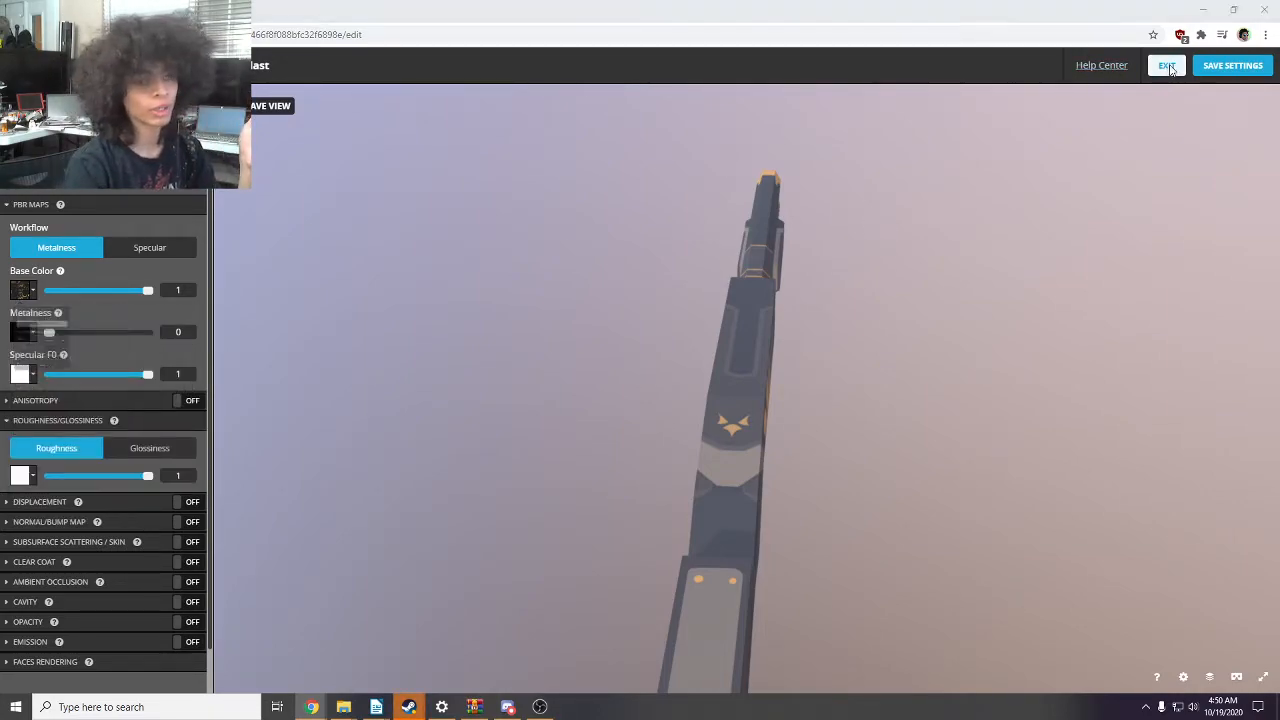
{"action": "left_click", "coordinate": [697, 113]}
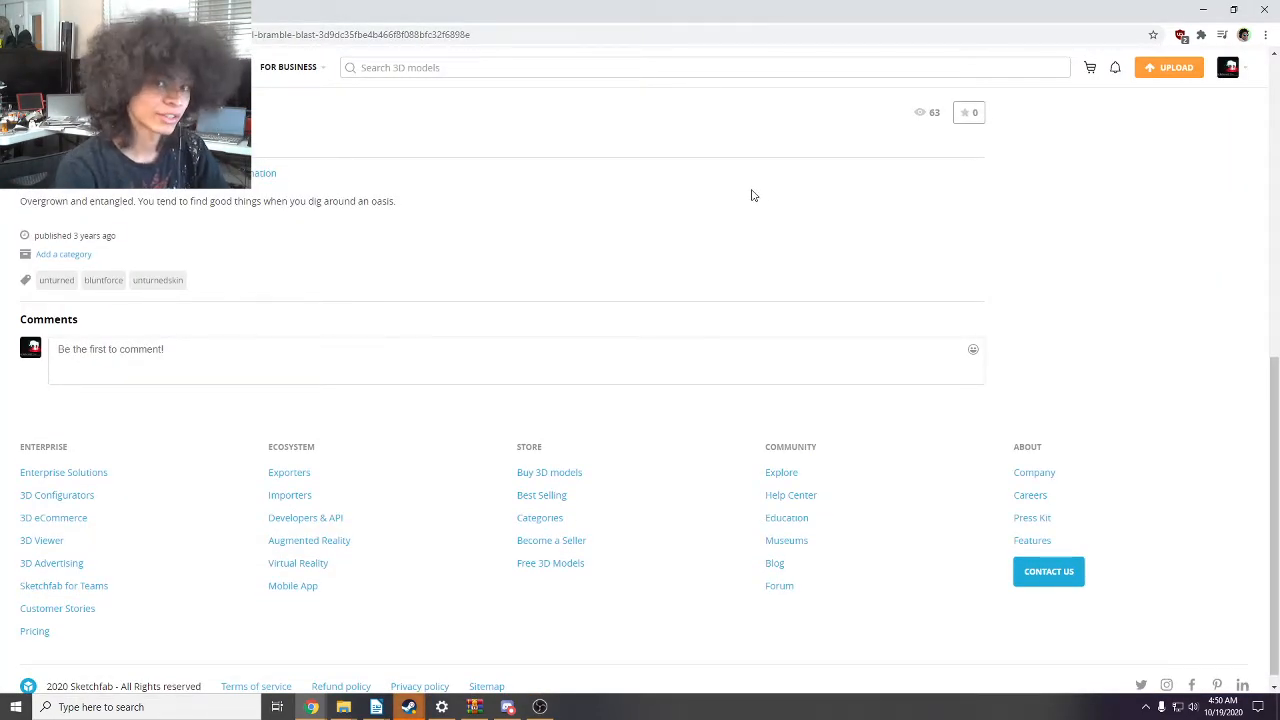
{"action": "scroll", "coordinate": [697, 260], "scroll_direction": "up", "scroll_amount": 10}
{"action": "mouse_move", "coordinate": [1233, 68]}
{"action": "left_click", "coordinate": [1136, 196]}
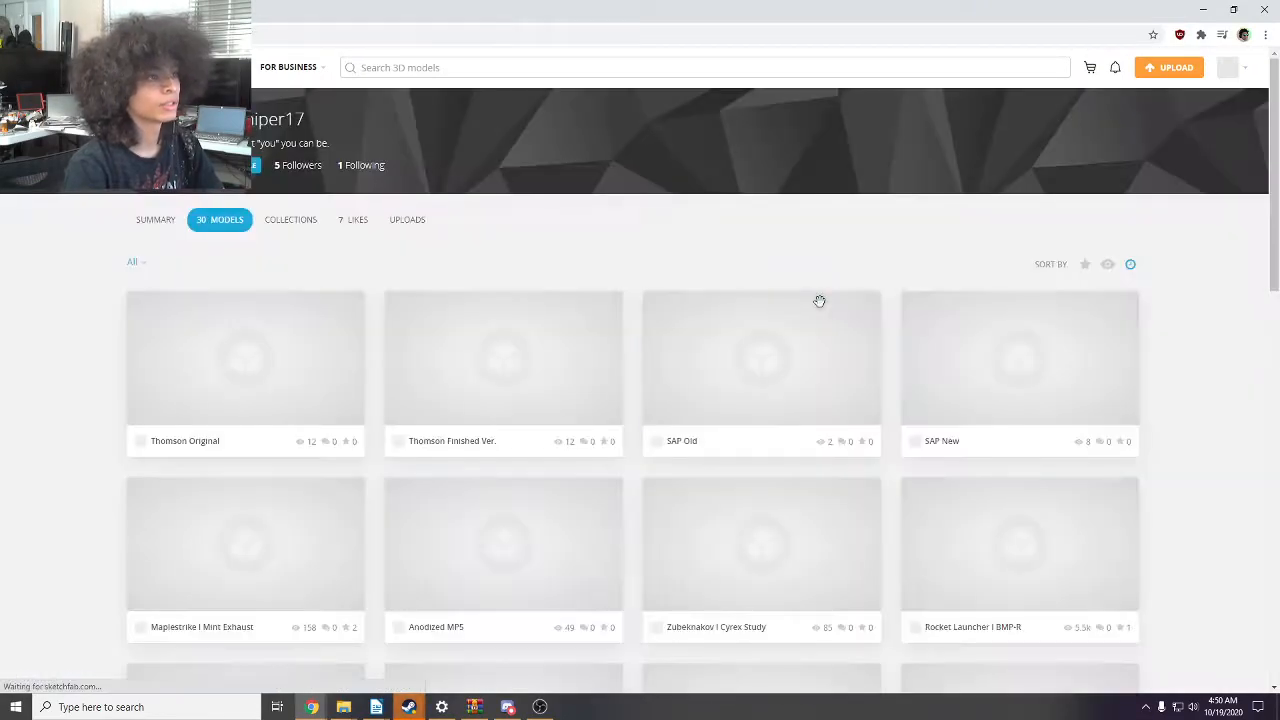
- Find the Bluntforce | Bramble Blast model in the list, inspect it and open its 3D settings editor
{"action": "scroll", "coordinate": [822, 305], "scroll_direction": "down", "scroll_amount": 4}
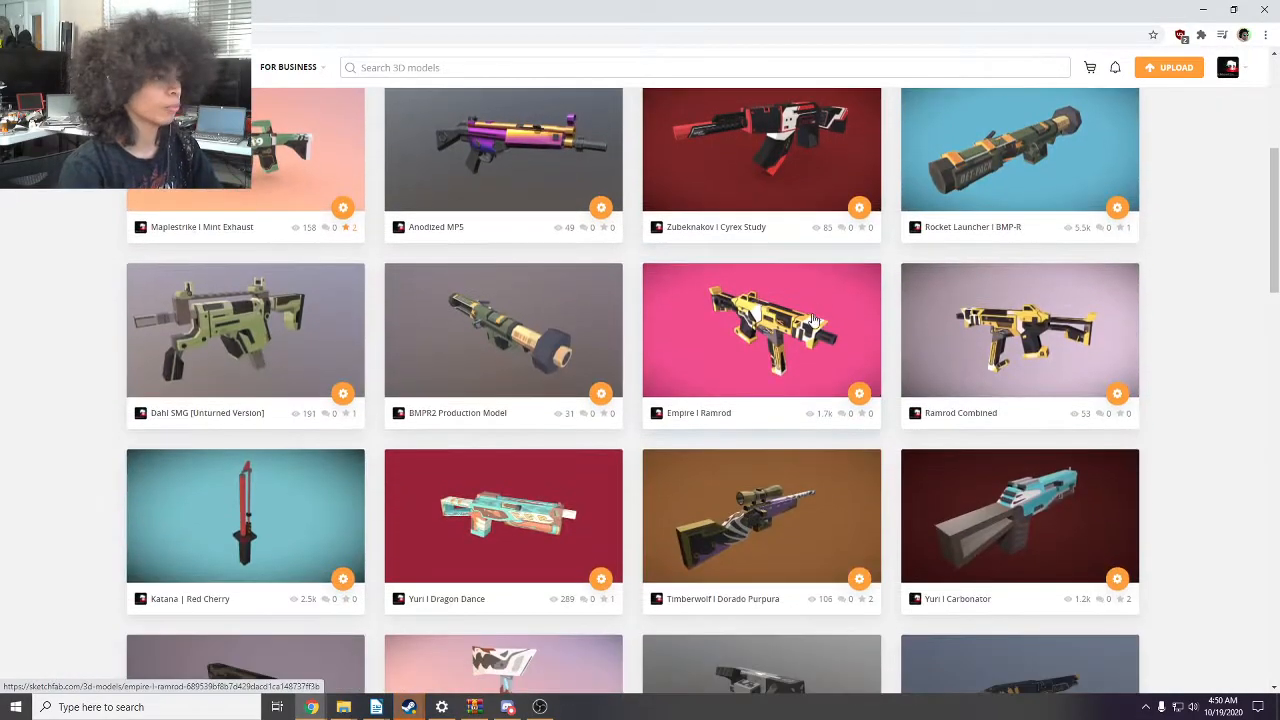
{"action": "scroll", "coordinate": [630, 345], "scroll_direction": "down", "scroll_amount": 1}
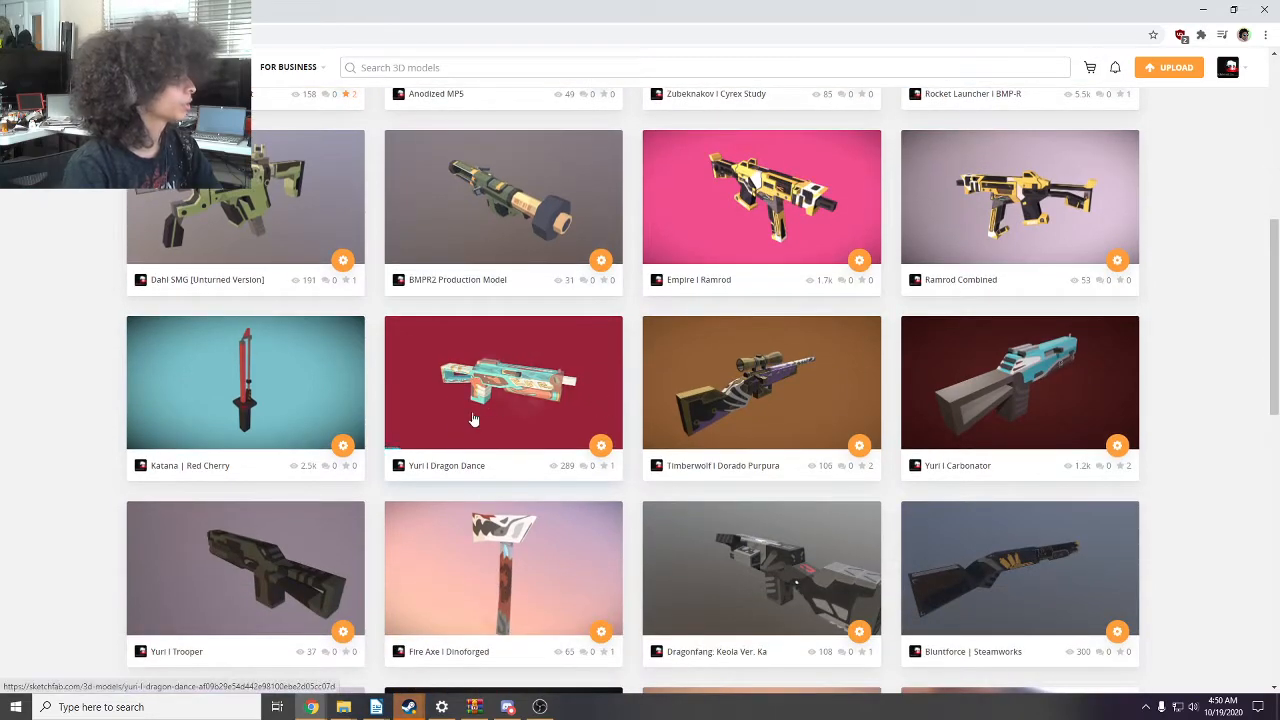
{"action": "scroll", "coordinate": [361, 377], "scroll_direction": "down", "scroll_amount": 5}
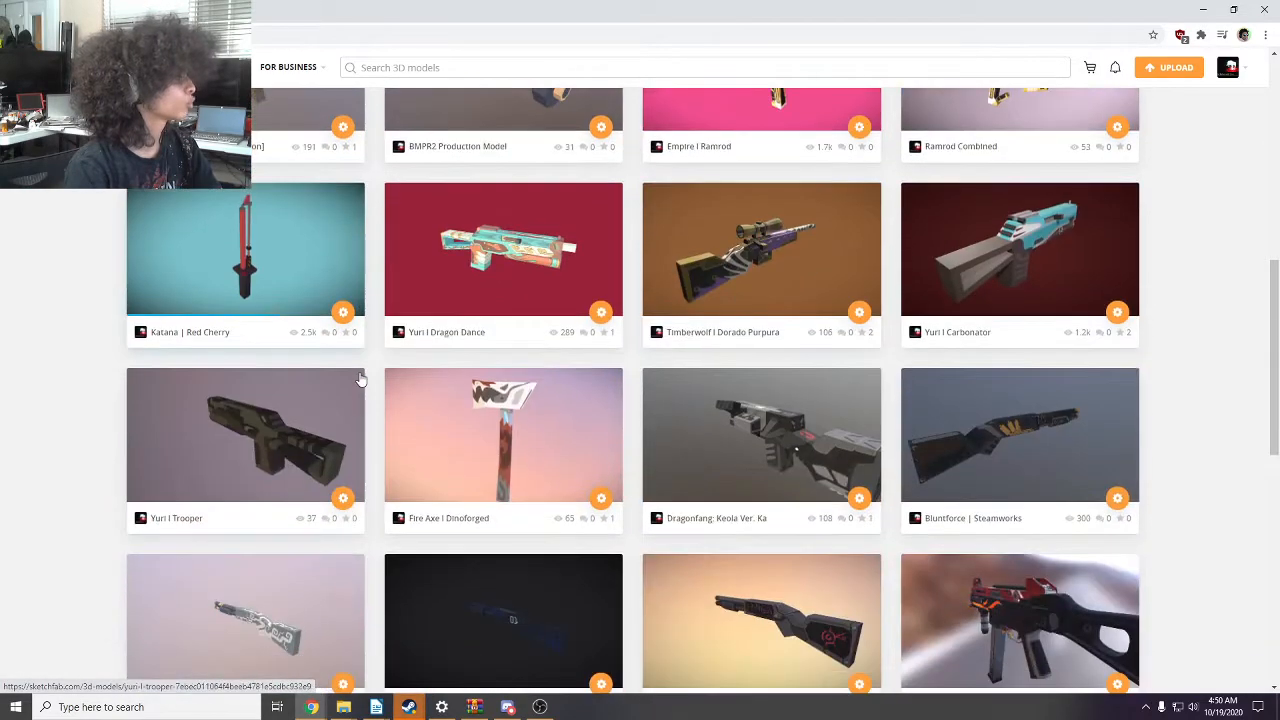
{"action": "scroll", "coordinate": [357, 371], "scroll_direction": "down", "scroll_amount": 1}
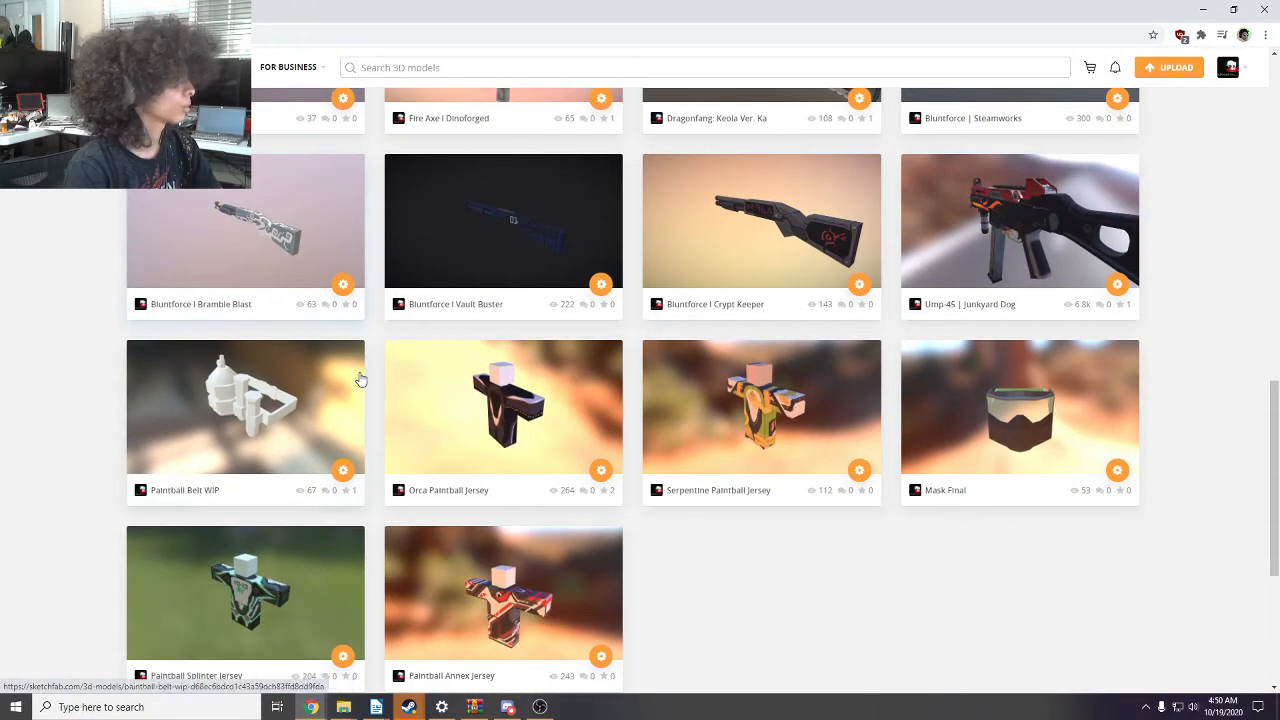
{"action": "scroll", "coordinate": [360, 377], "scroll_direction": "up", "scroll_amount": 1}
{"action": "left_click", "coordinate": [303, 362]}
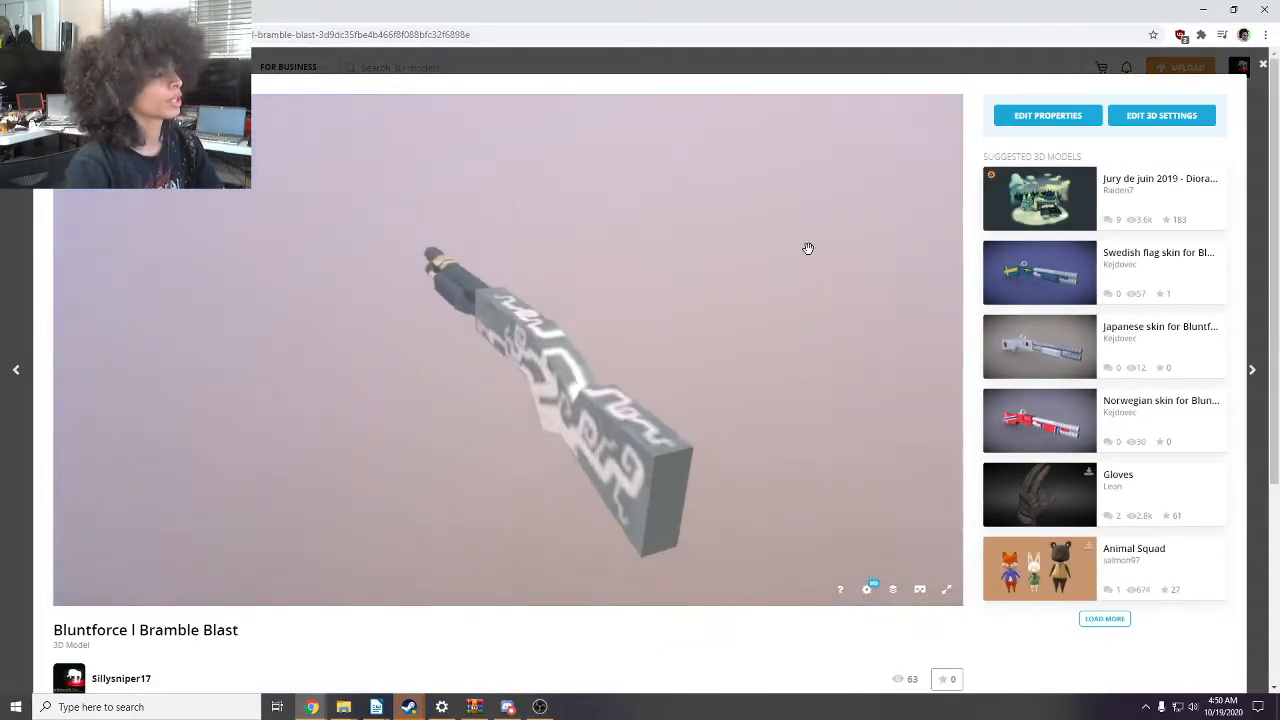
{"action": "left_click_drag", "start_coordinate": [563, 303], "coordinate": [689, 323]}
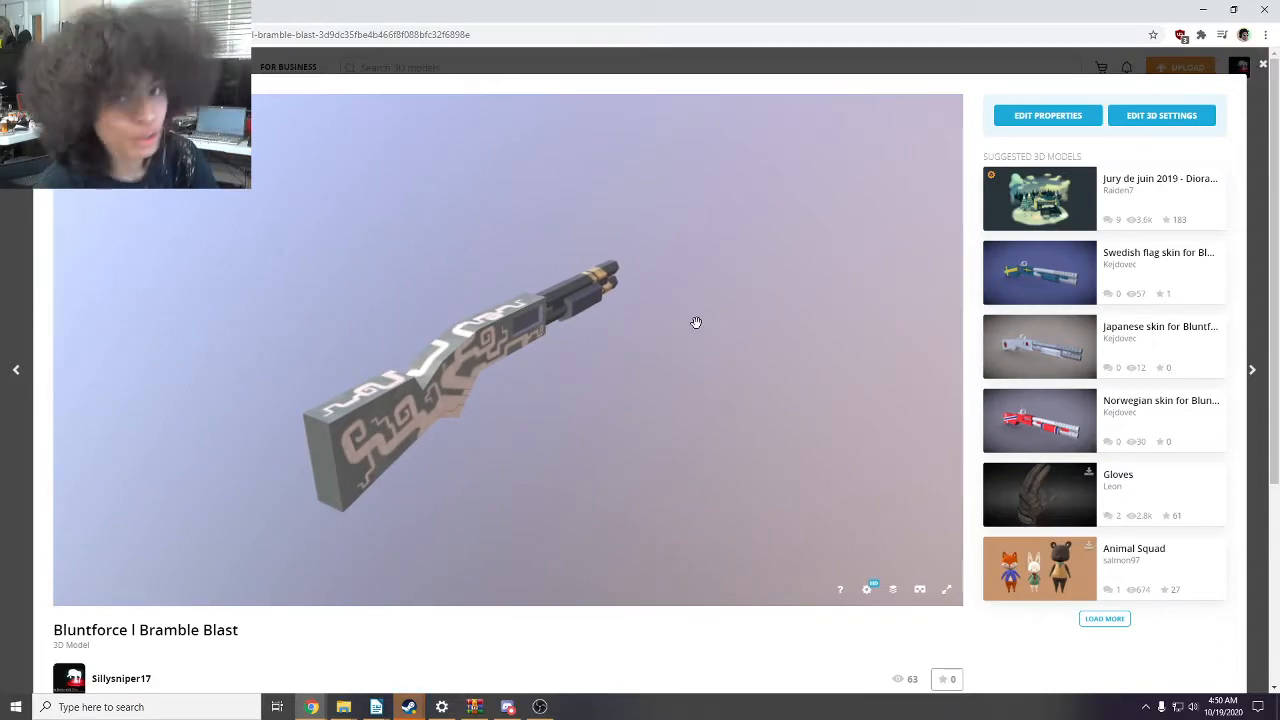
{"action": "left_click", "coordinate": [1143, 119]}
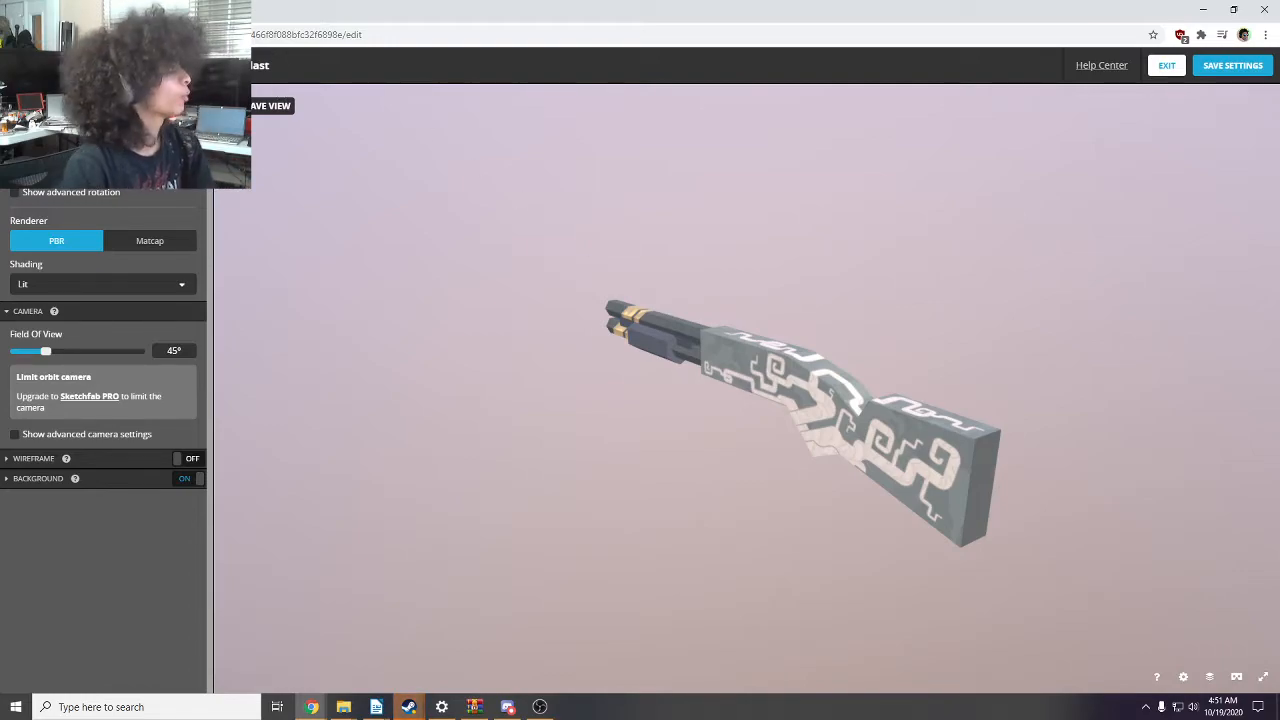
- Set the lighting environment to Road in Dordogne with an orientation of 176° and a brightness of about 0.99
{"action": "left_click", "coordinate": [45, 103]}
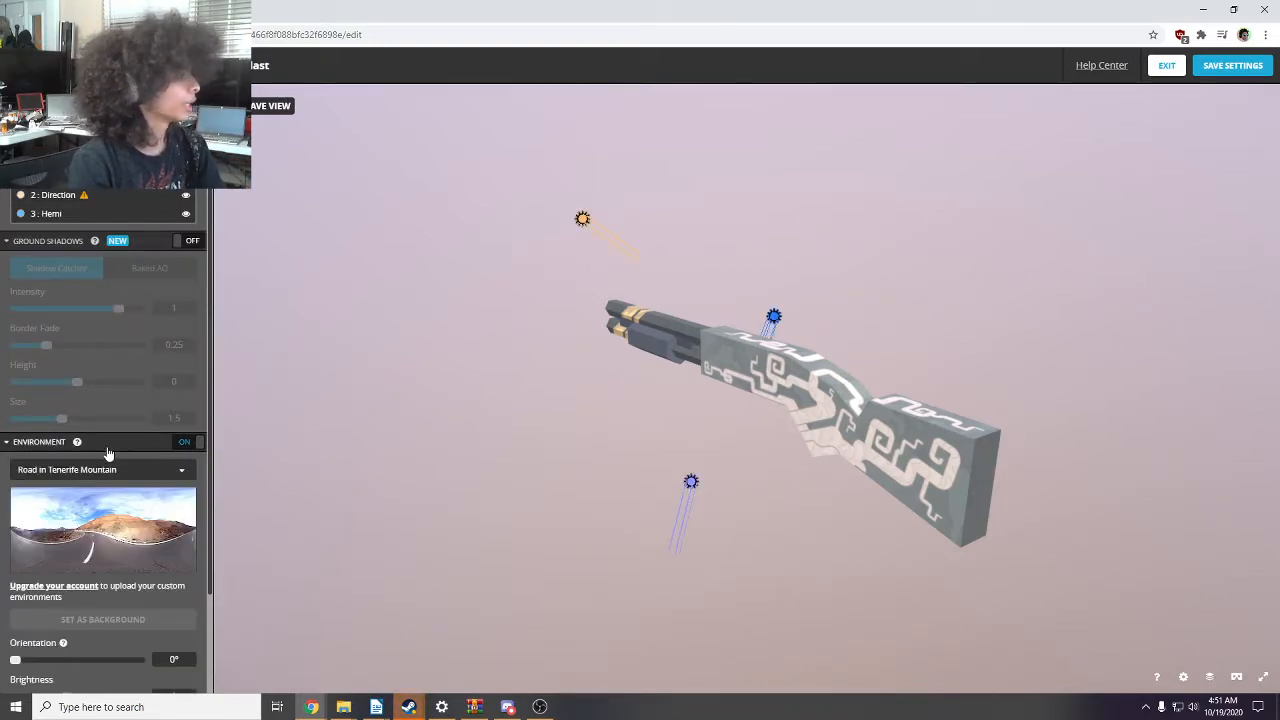
{"action": "scroll", "coordinate": [150, 262], "scroll_direction": "down", "scroll_amount": 1}
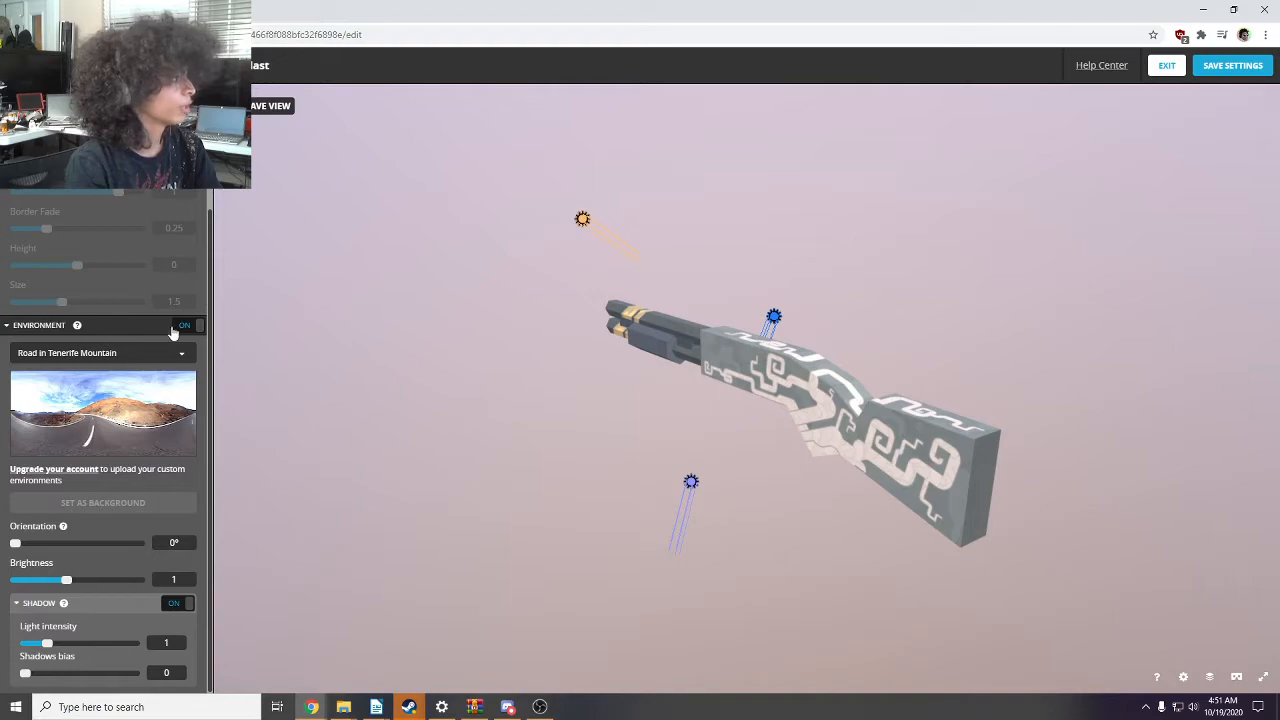
{"action": "left_click", "coordinate": [108, 358]}
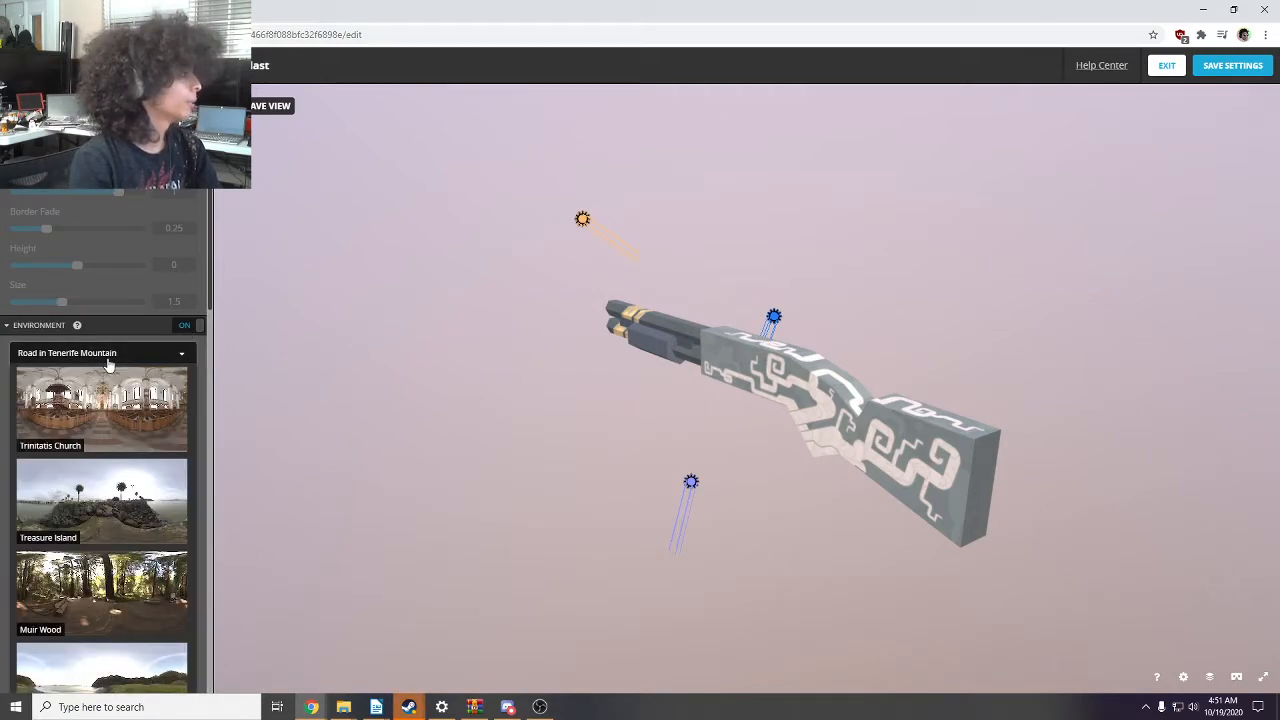
{"action": "scroll", "coordinate": [100, 480], "scroll_direction": "down", "scroll_amount": 10}
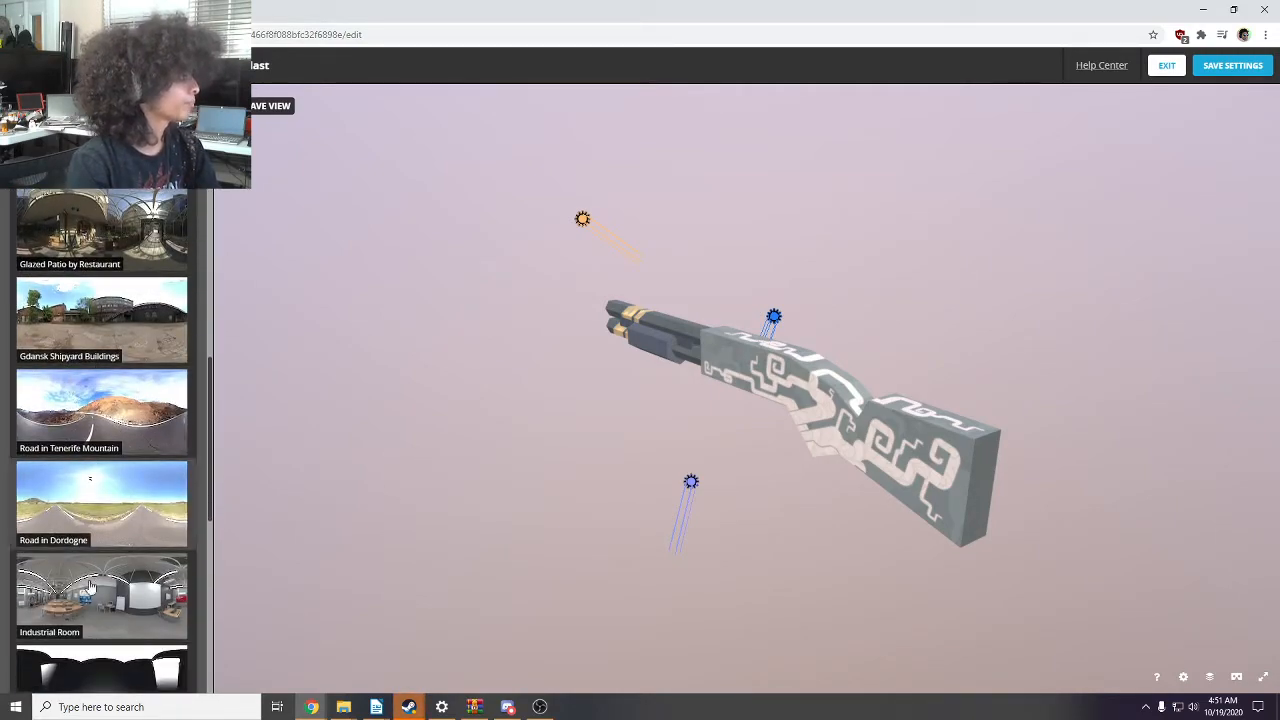
{"action": "left_click", "coordinate": [85, 511]}
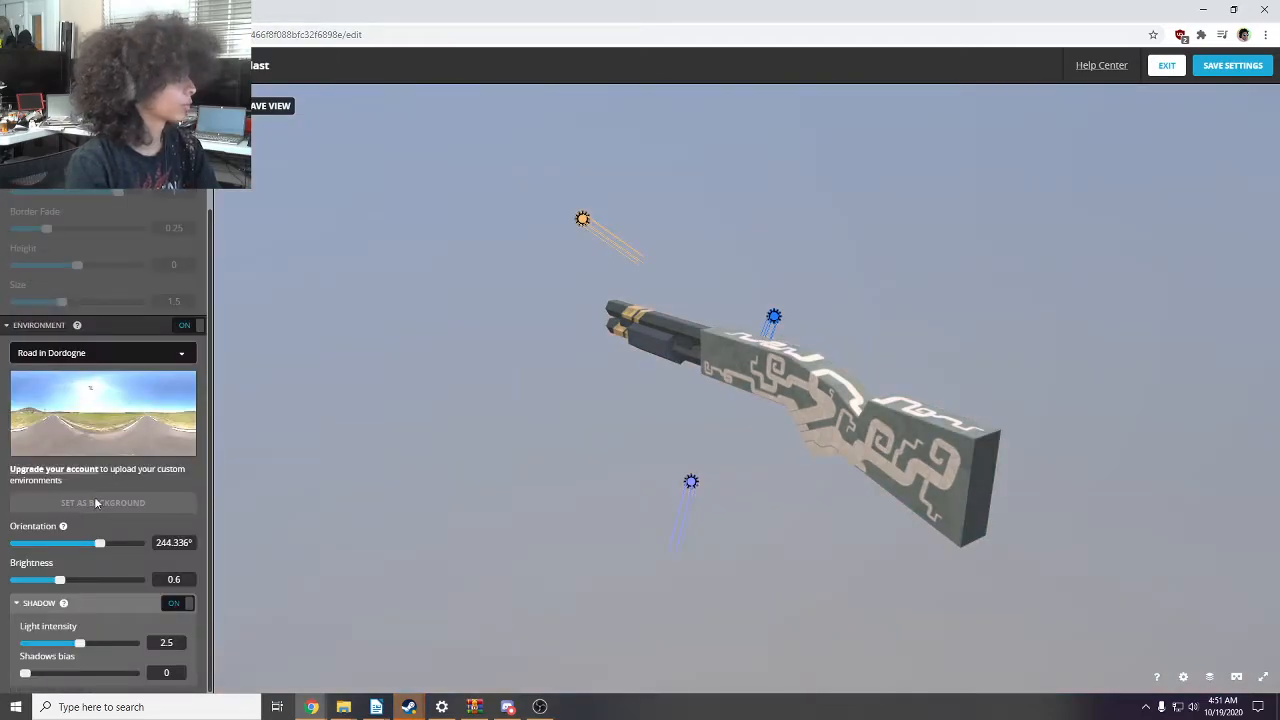
{"action": "left_click_drag", "start_coordinate": [94, 545], "coordinate": [65, 604]}
{"action": "mouse_move", "coordinate": [68, 604]}
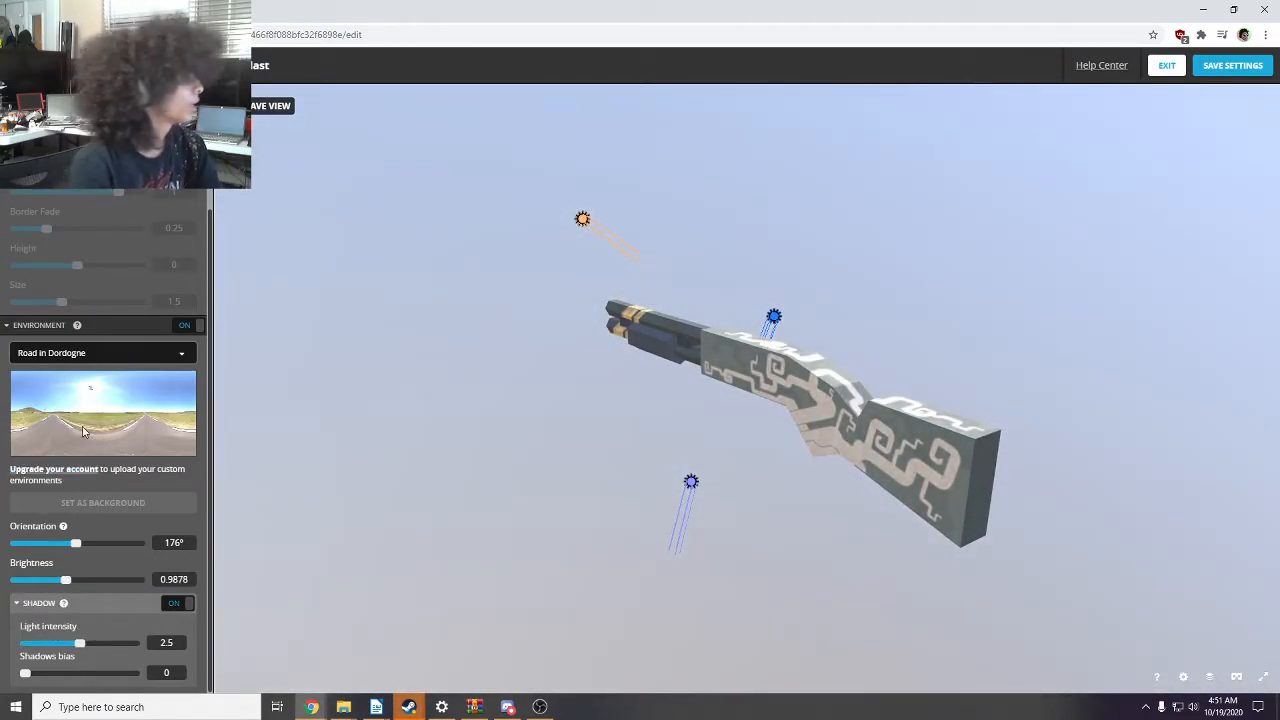
- Preview the Road in Dordogne background with ambient environment off and blur 0, and turn ambient environment back on
{"action": "left_click", "coordinate": [17, 104]}
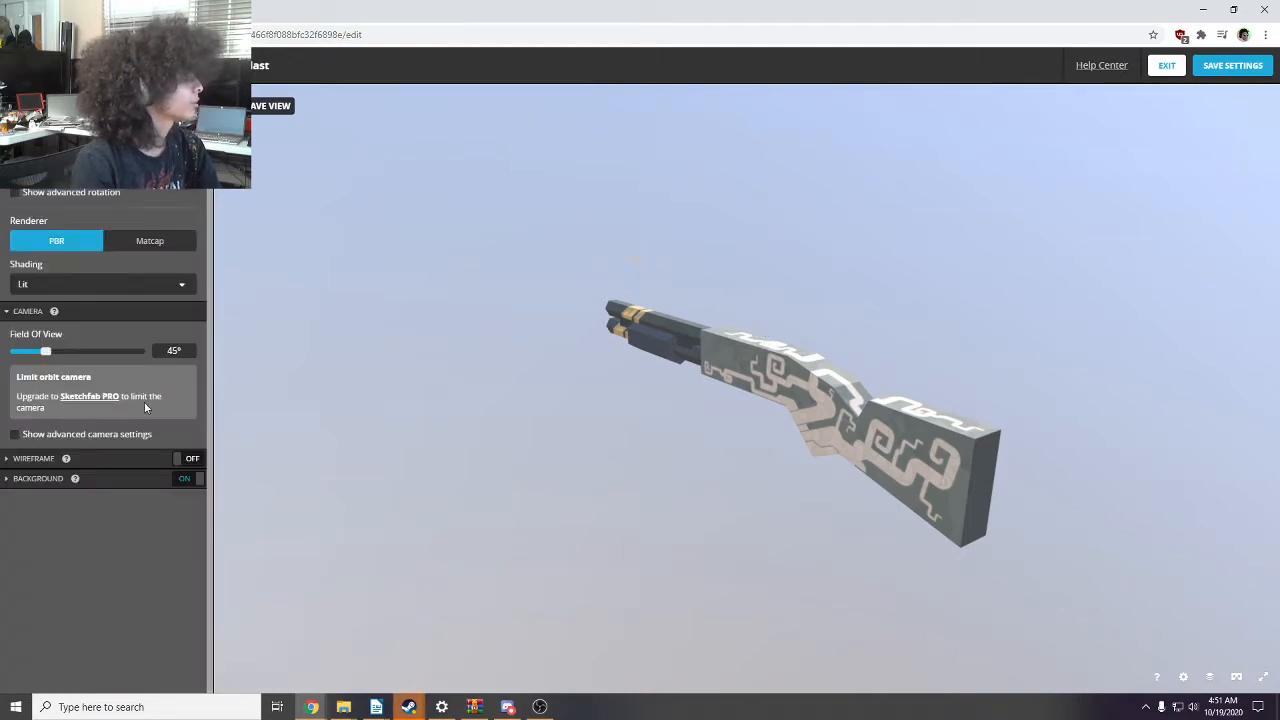
{"action": "left_click", "coordinate": [6, 485]}
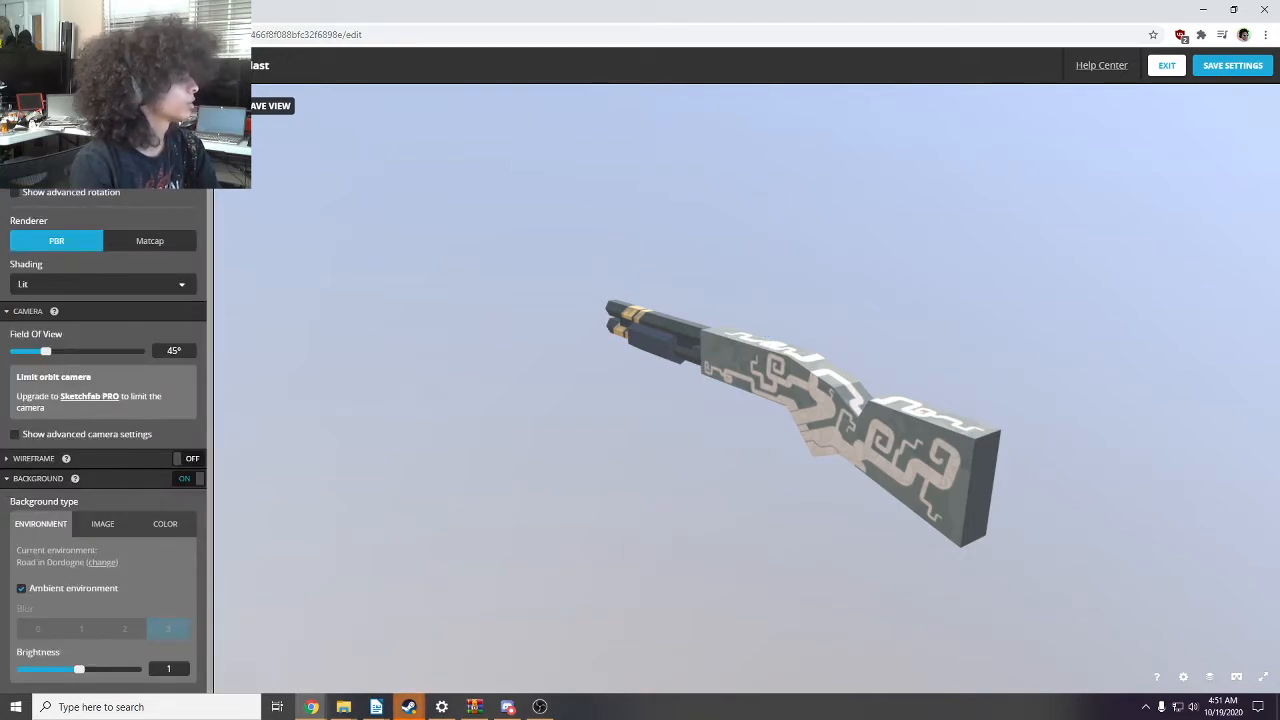
{"action": "left_click", "coordinate": [21, 588]}
{"action": "left_click_drag", "start_coordinate": [480, 432], "coordinate": [553, 438]}
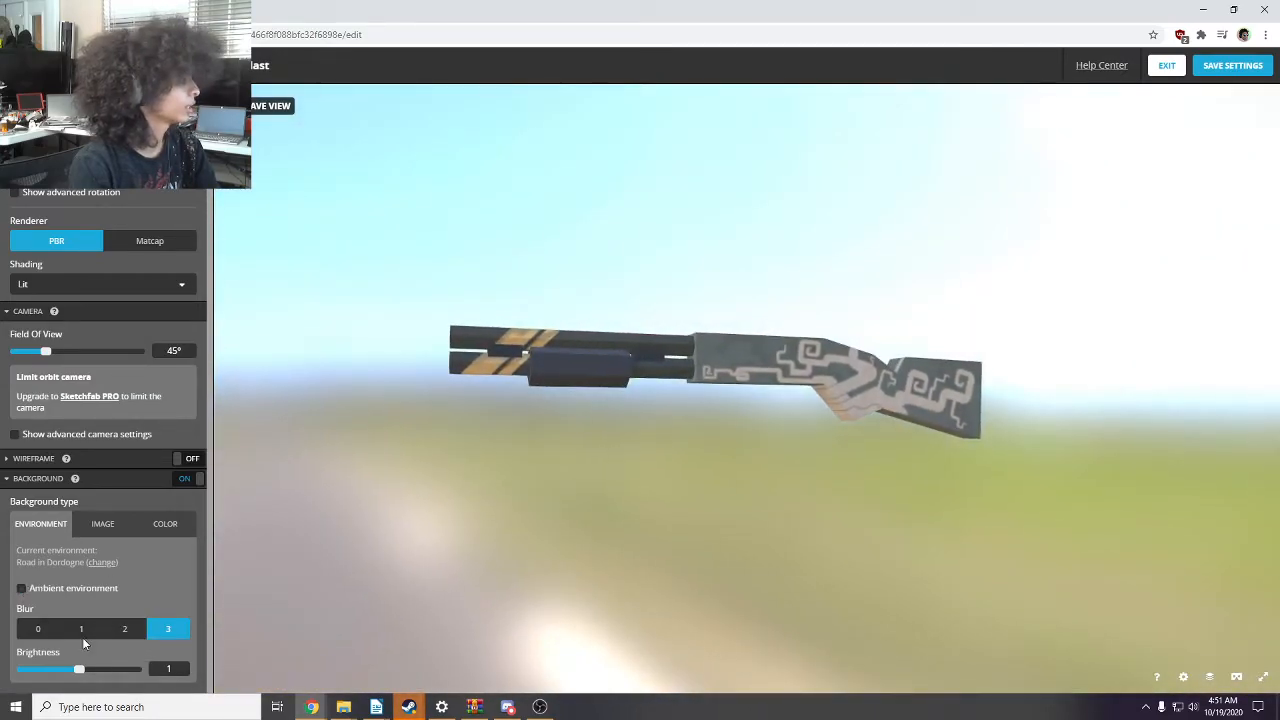
{"action": "left_click", "coordinate": [81, 628]}
{"action": "left_click", "coordinate": [42, 630]}
{"action": "left_click_drag", "start_coordinate": [370, 508], "coordinate": [643, 463]}
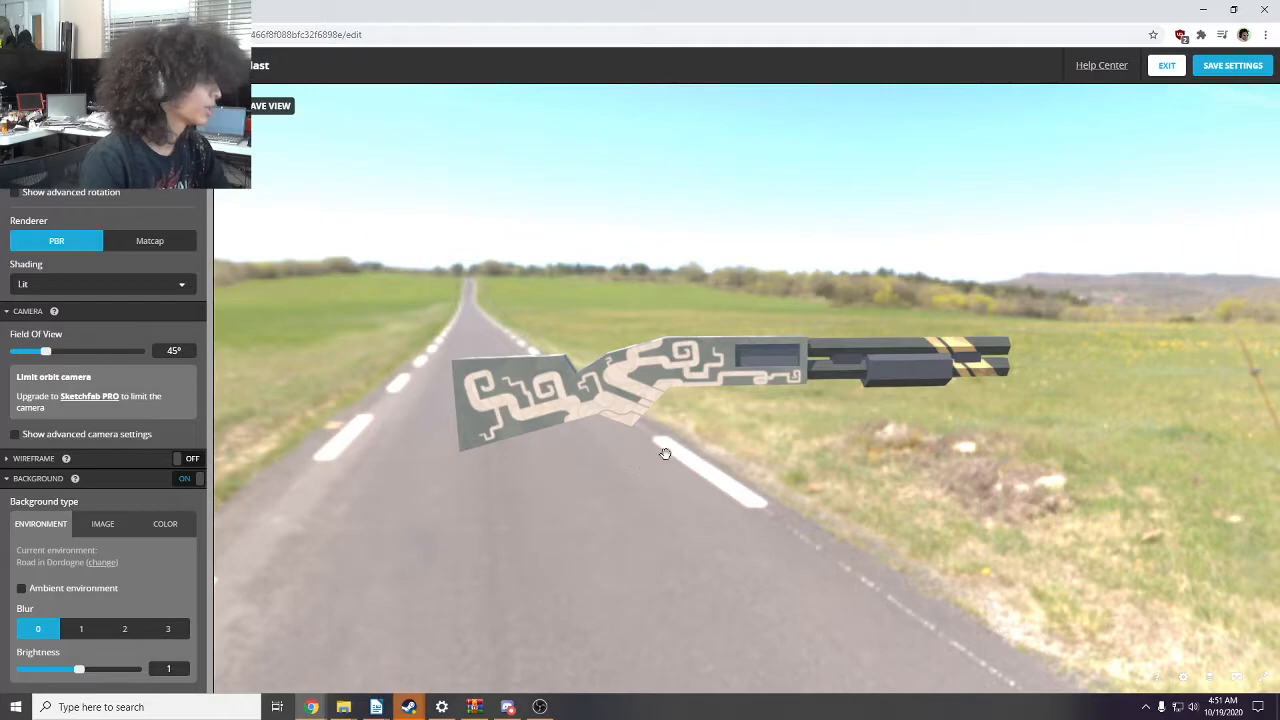
{"action": "left_click", "coordinate": [21, 588]}
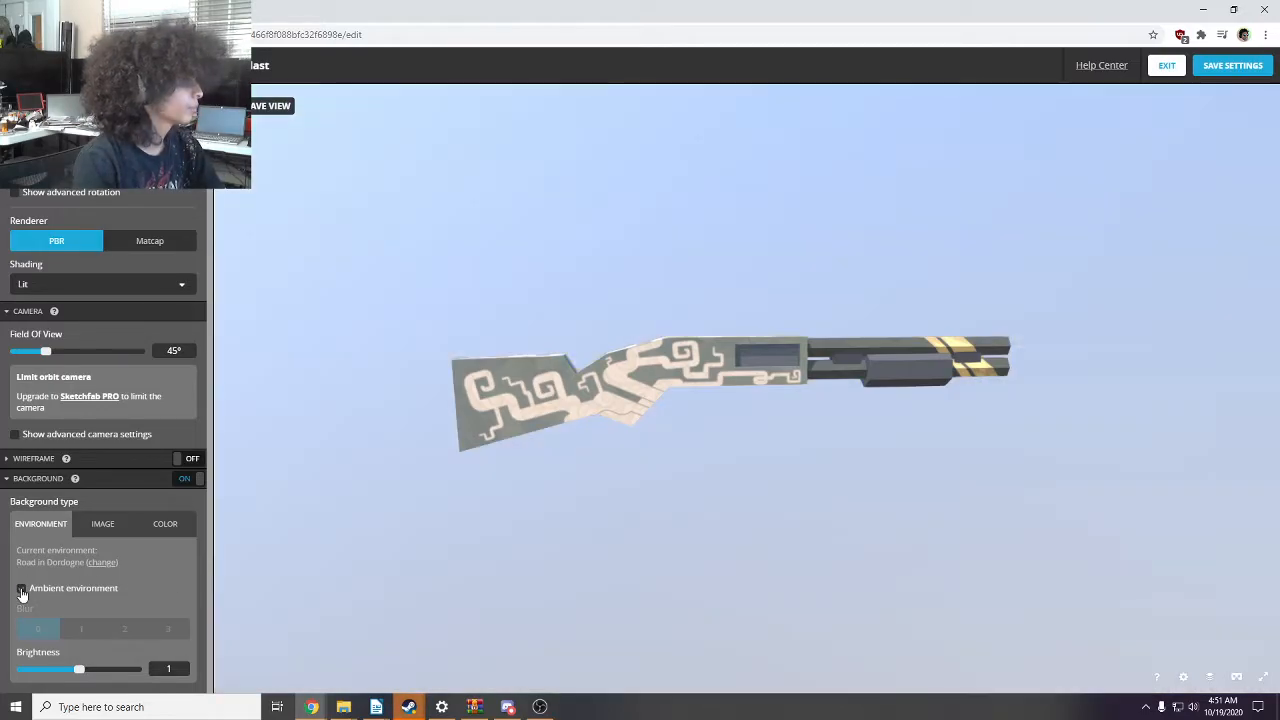
{"action": "left_click_drag", "start_coordinate": [656, 357], "coordinate": [391, 271]}
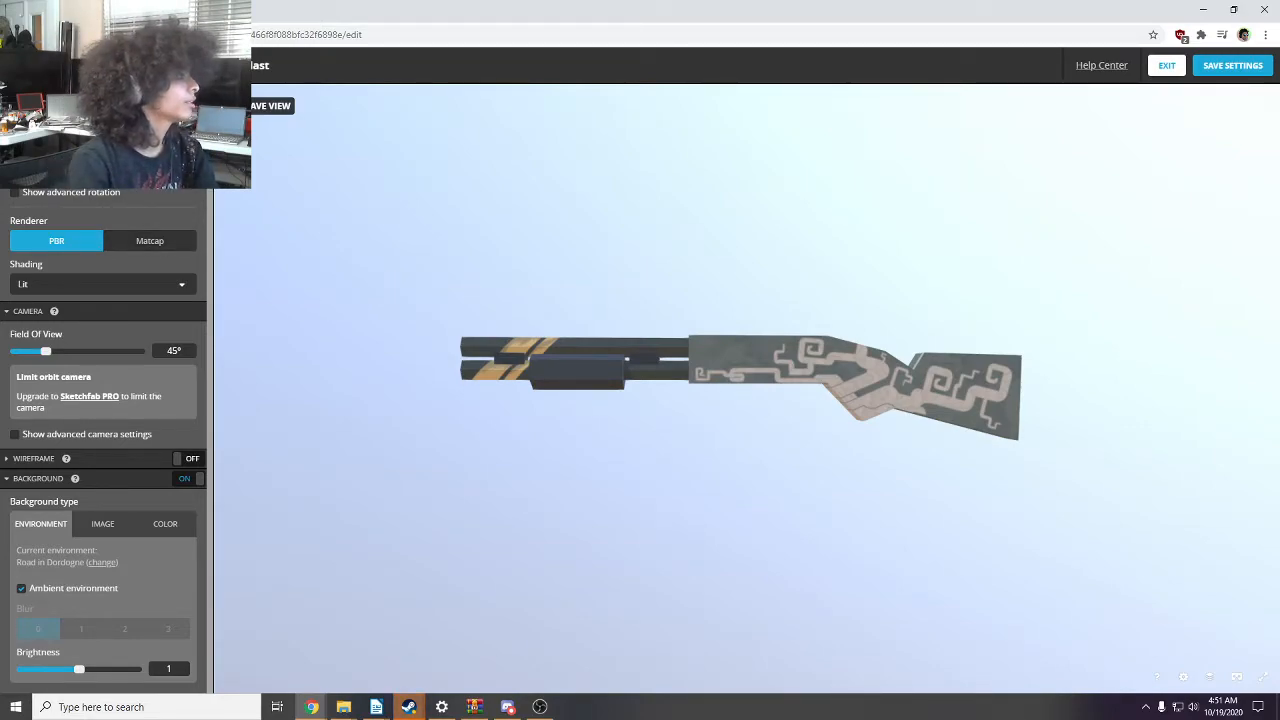
- Try Treasure Island as the lighting environment for the shotgun
{"action": "left_click", "coordinate": [43, 102]}
{"action": "left_click", "coordinate": [128, 358]}
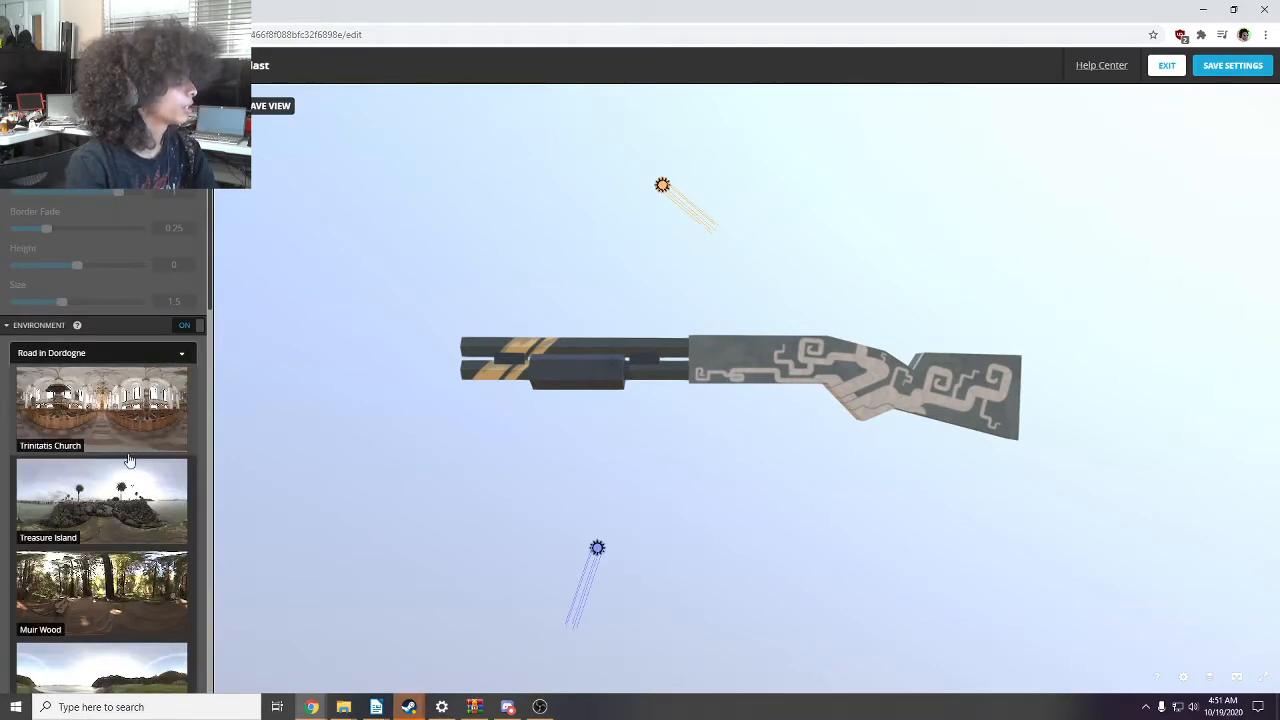
{"action": "left_click", "coordinate": [125, 507]}
- Switch the lighting environment to Muir Wood and raise its brightness slightly, checking the shotgun from its other side
{"action": "left_click", "coordinate": [156, 376]}
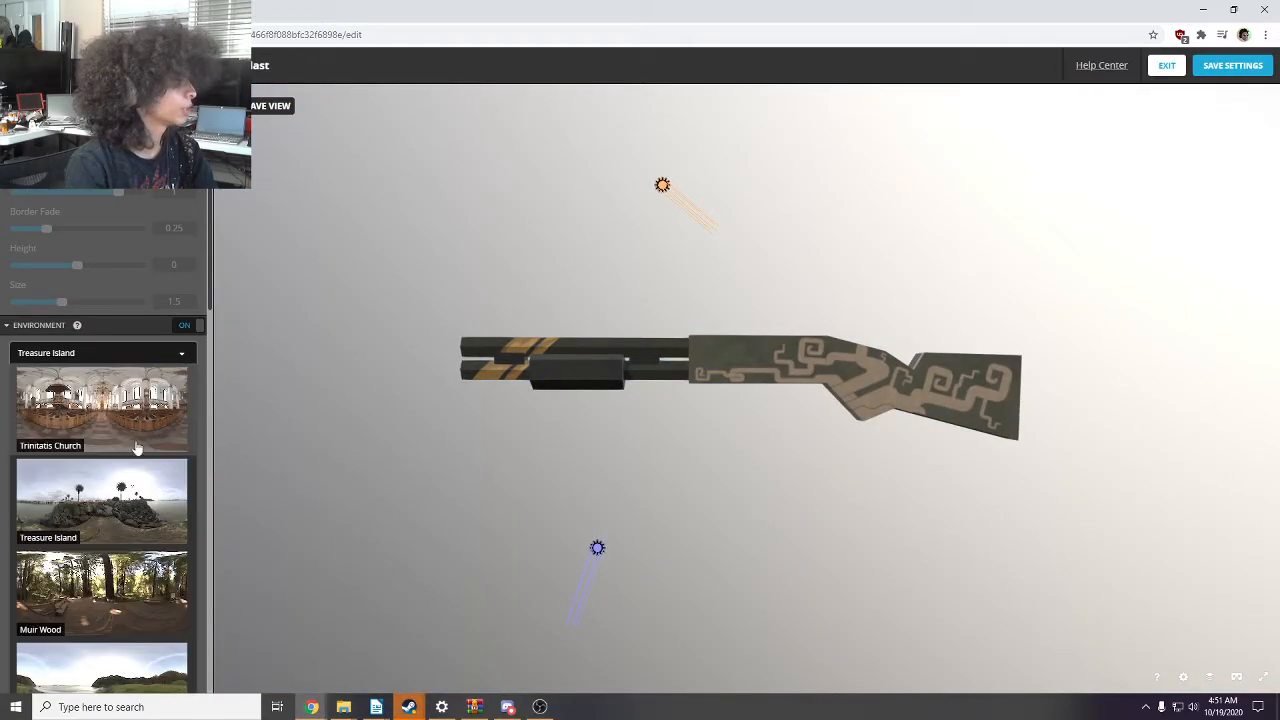
{"action": "left_click", "coordinate": [114, 588]}
{"action": "left_click_drag", "start_coordinate": [726, 373], "coordinate": [471, 380]}
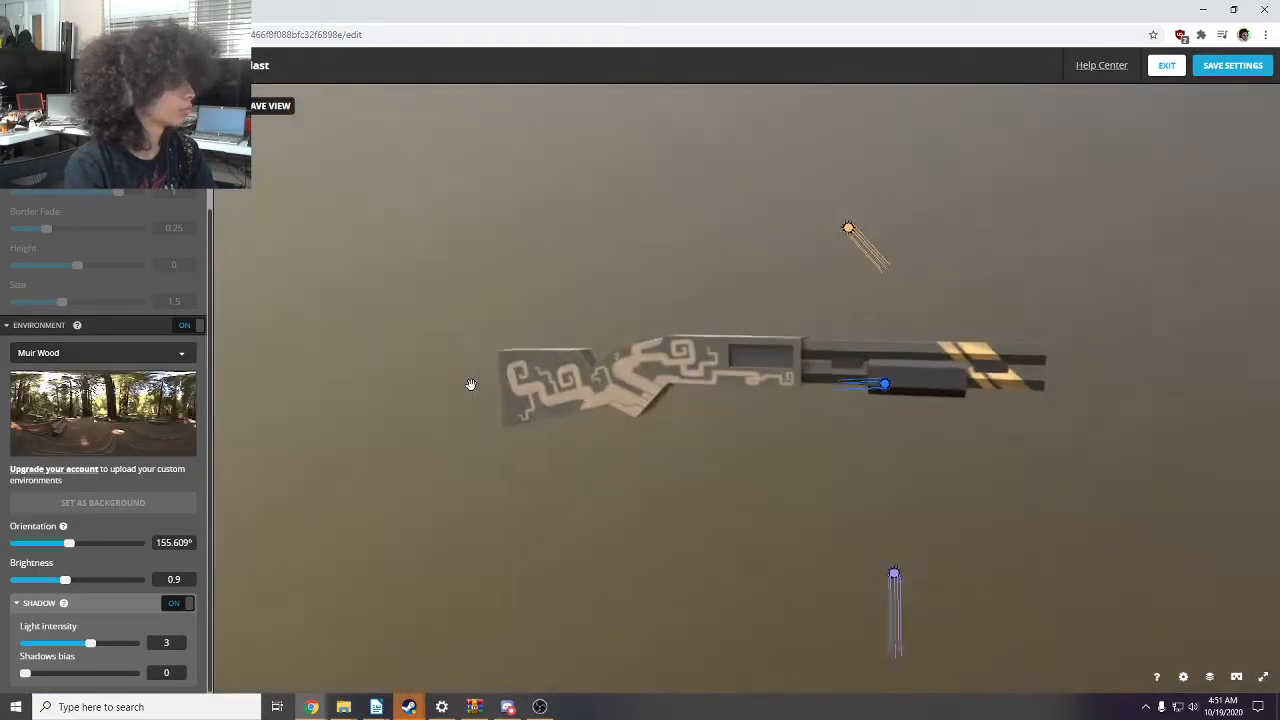
{"action": "mouse_move", "coordinate": [66, 580]}
{"action": "left_mouse_down"}
{"action": "mouse_move", "coordinate": [84, 582]}
{"action": "mouse_move", "coordinate": [72, 582]}
{"action": "left_mouse_up"}
- Try the Urban Exploring Interior lighting environment and view the shotgun from the stock end
{"action": "left_click", "coordinate": [100, 353]}
{"action": "scroll", "coordinate": [111, 492], "scroll_direction": "down", "scroll_amount": 4}
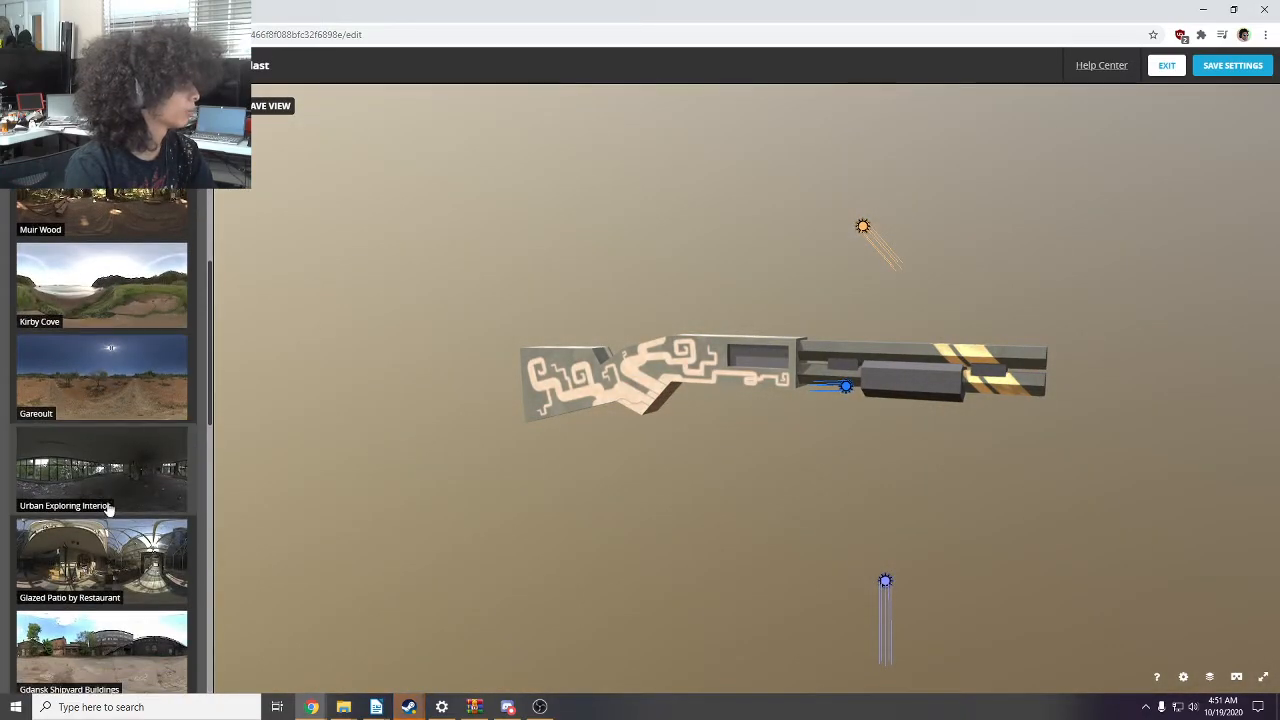
{"action": "left_click", "coordinate": [111, 492]}
{"action": "left_click_drag", "start_coordinate": [386, 449], "coordinate": [198, 432]}
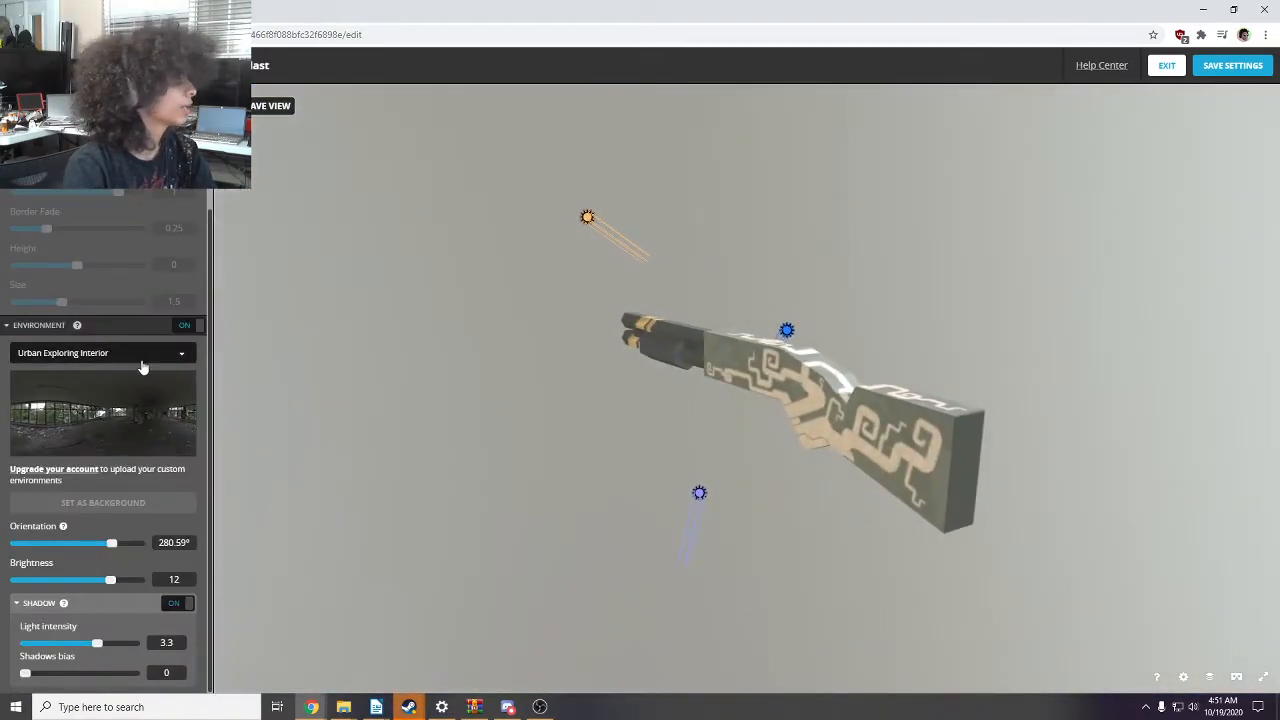
- Set the lighting environment to Pine Tree Arch and turn the shotgun to its side profile
{"action": "left_click", "coordinate": [140, 353]}
{"action": "scroll", "coordinate": [127, 497], "scroll_direction": "down", "scroll_amount": 5}
{"action": "scroll", "coordinate": [127, 497], "scroll_direction": "down", "scroll_amount": 5}
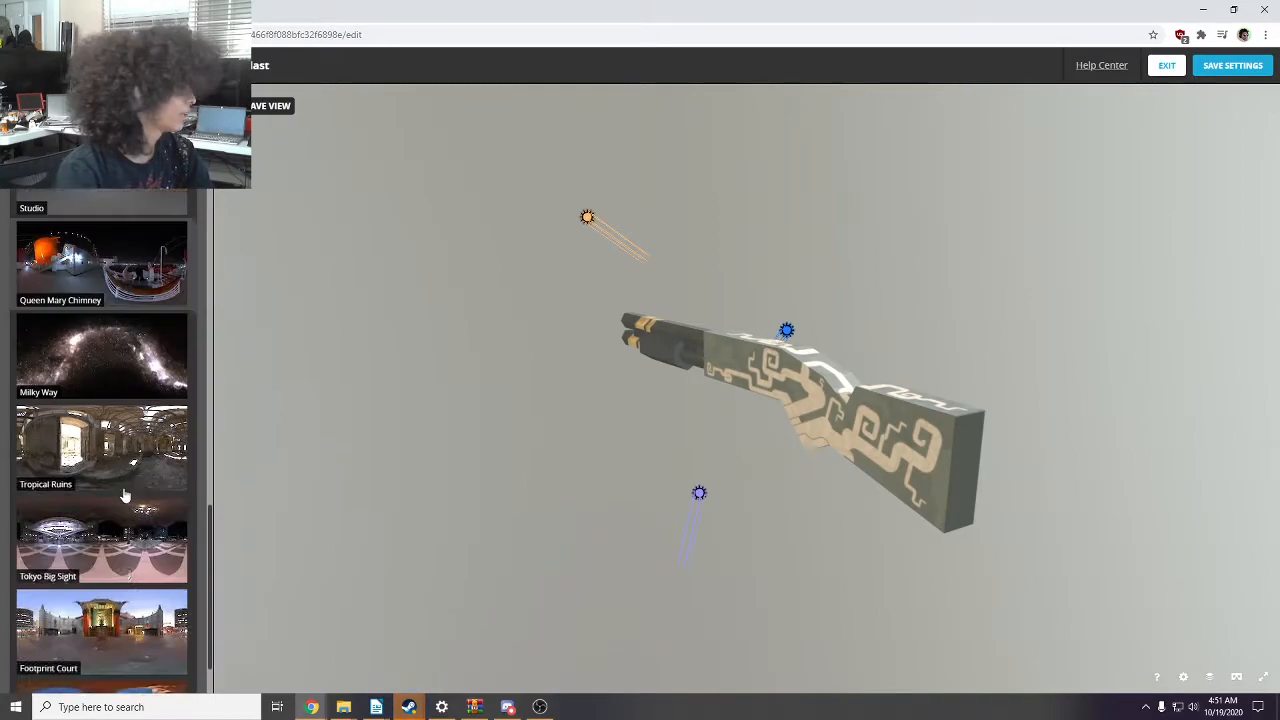
{"action": "left_click", "coordinate": [96, 655]}
{"action": "left_click_drag", "start_coordinate": [393, 505], "coordinate": [651, 306]}
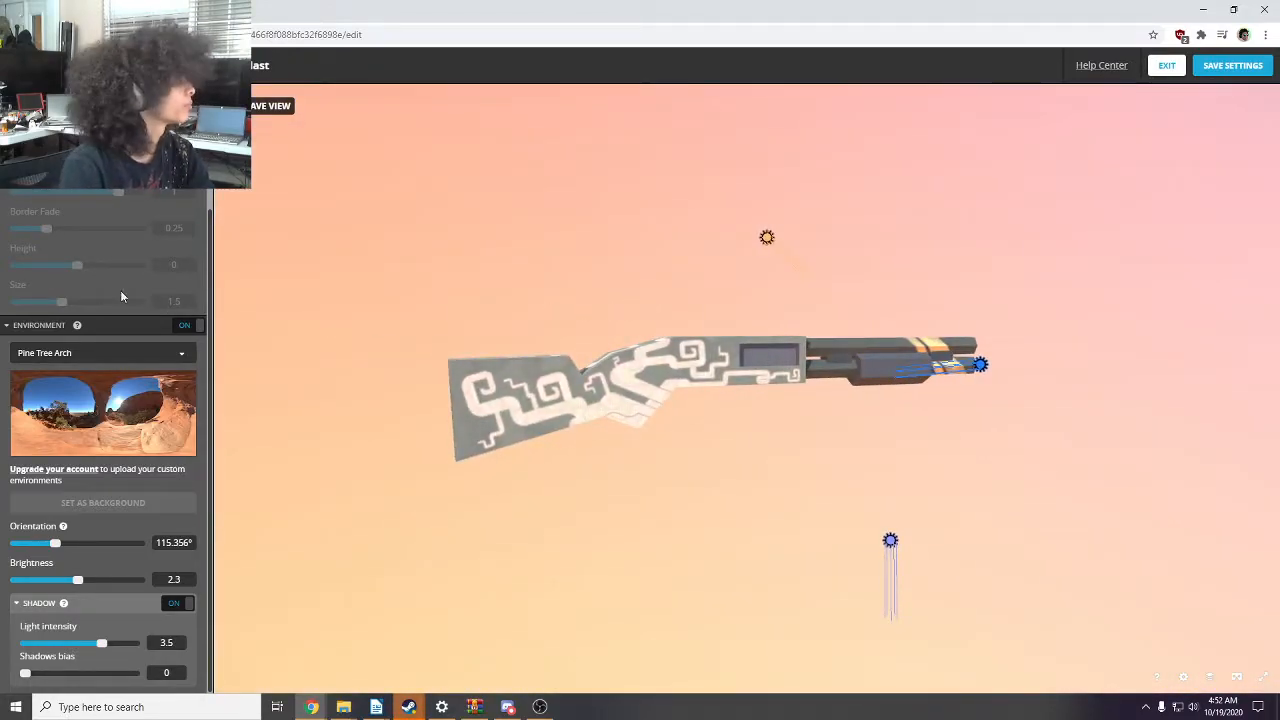
- Try dimming the environment background to a brightness of 0.715, and raise it back to 0.992
{"action": "left_click", "coordinate": [18, 102]}
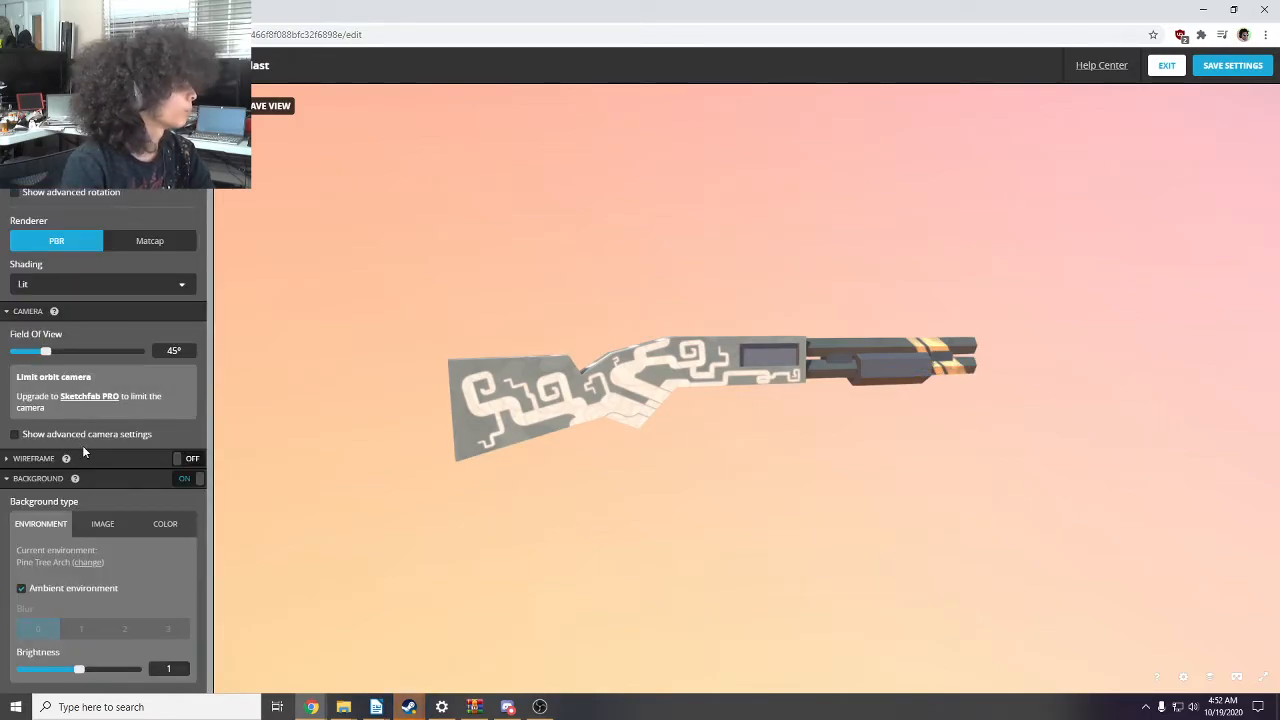
{"action": "mouse_move", "coordinate": [79, 670]}
{"action": "left_mouse_down"}
{"action": "mouse_move", "coordinate": [17, 672]}
{"action": "mouse_move", "coordinate": [61, 673]}
{"action": "left_mouse_up"}
{"action": "left_click_drag", "start_coordinate": [420, 470], "coordinate": [669, 407]}
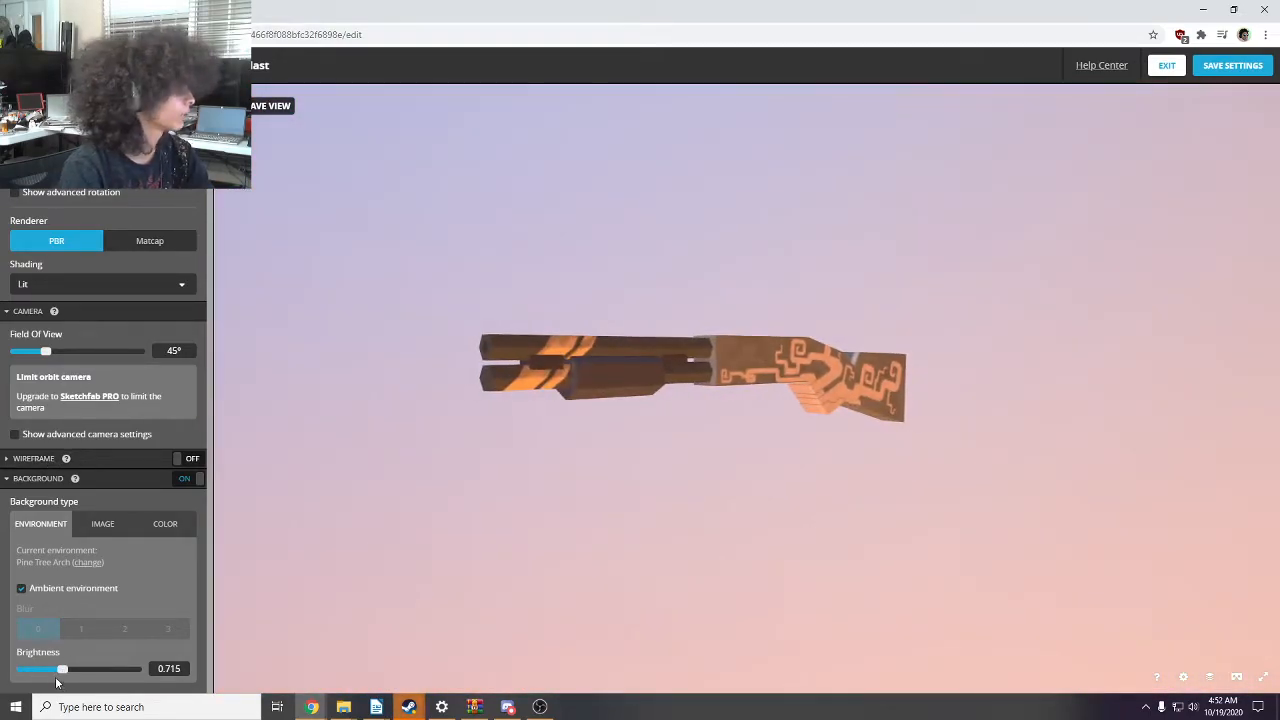
{"action": "left_click_drag", "start_coordinate": [65, 674], "coordinate": [80, 674]}
{"action": "left_click_drag", "start_coordinate": [340, 500], "coordinate": [582, 470]}
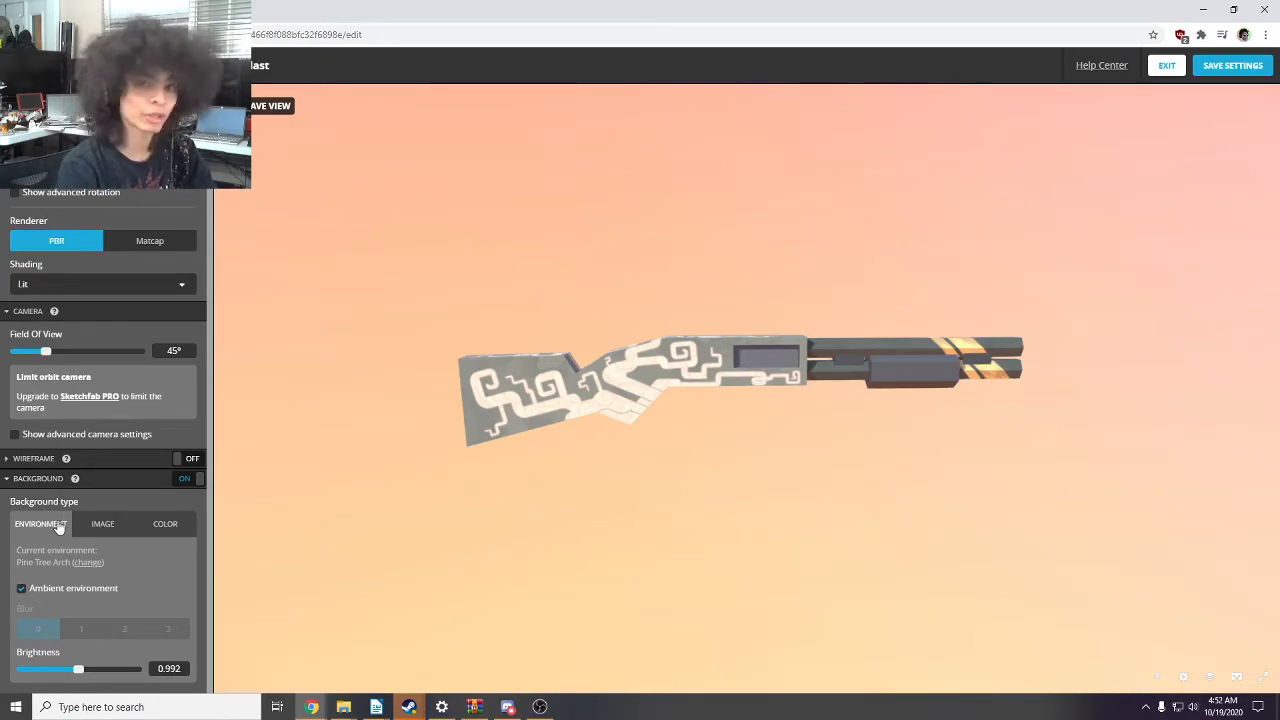
- Change the background type from environment to a solid color and check the shotgun's side profile against it
{"action": "left_click", "coordinate": [165, 524]}
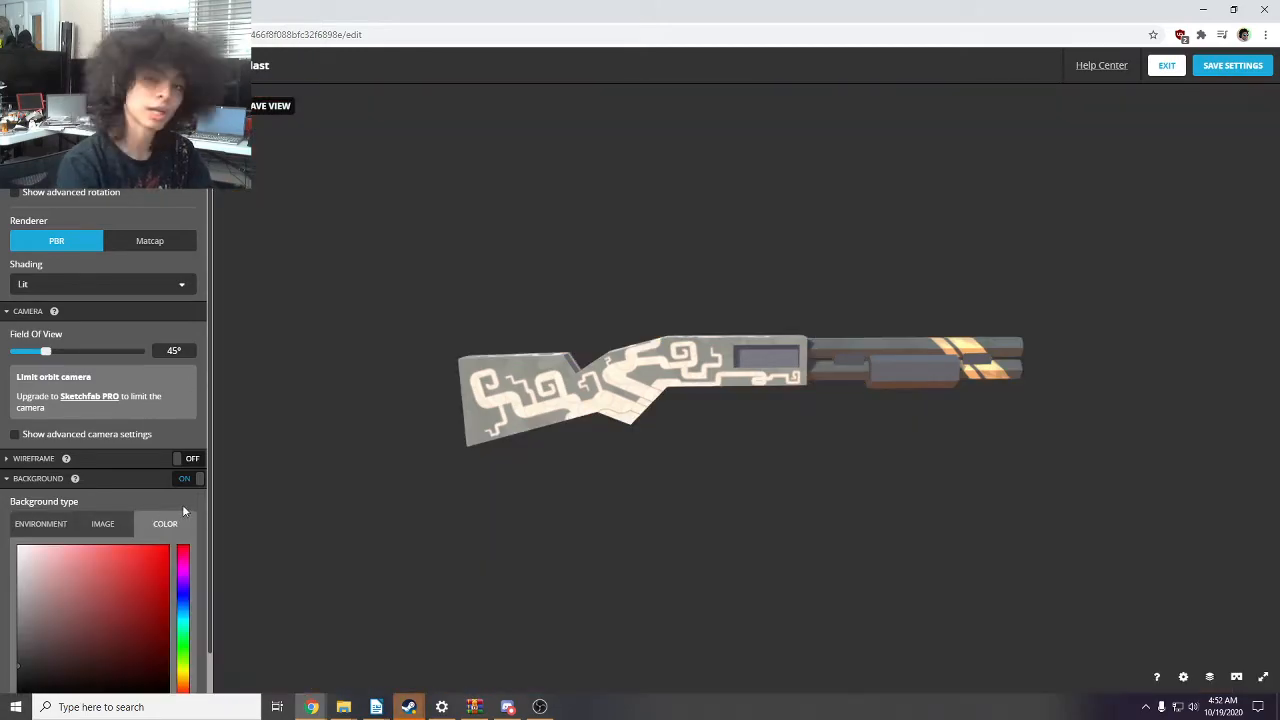
{"action": "left_click_drag", "start_coordinate": [351, 469], "coordinate": [460, 443]}
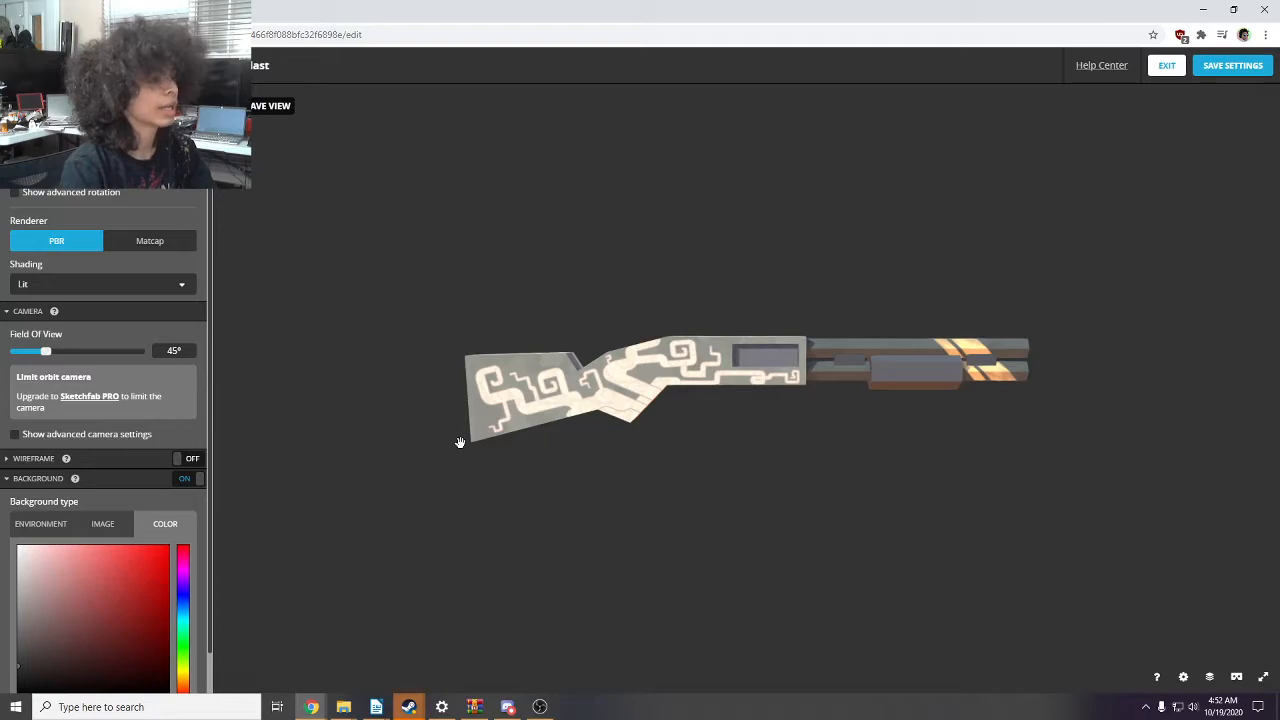
{"action": "scroll", "coordinate": [566, 384], "scroll_direction": "up", "scroll_amount": 5}
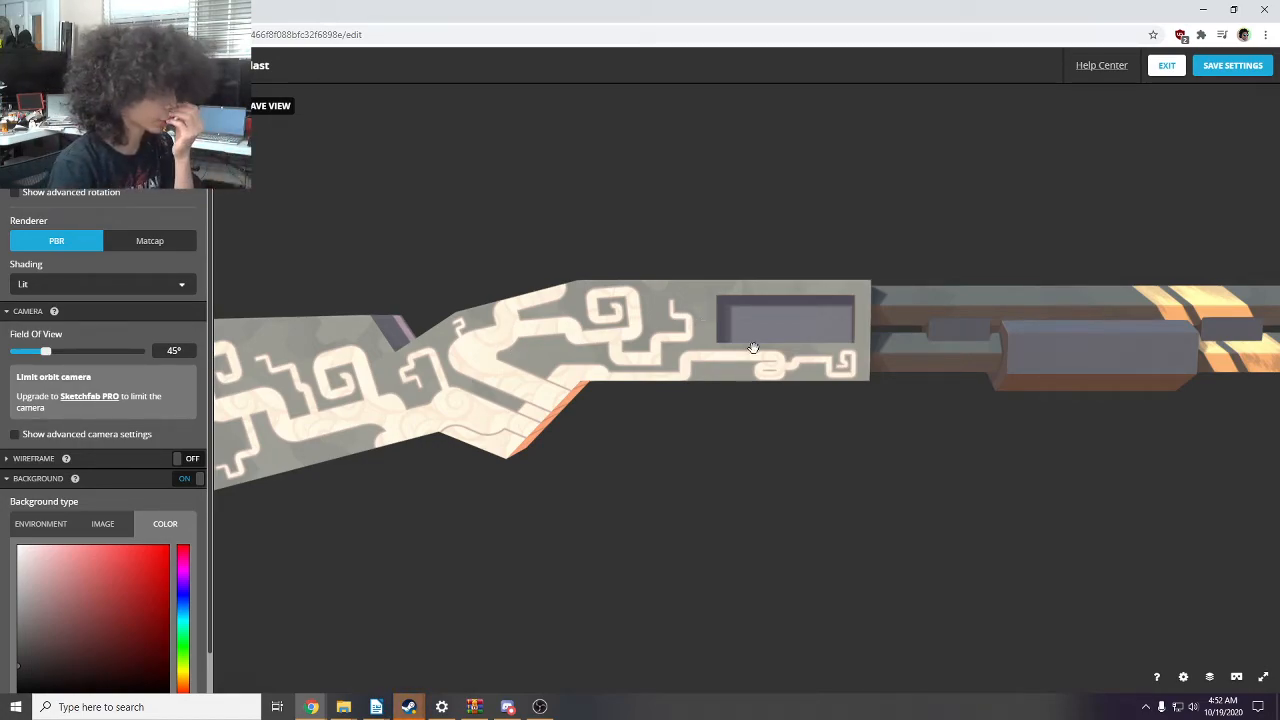
{"action": "scroll", "coordinate": [450, 380], "scroll_direction": "down", "scroll_amount": 3}
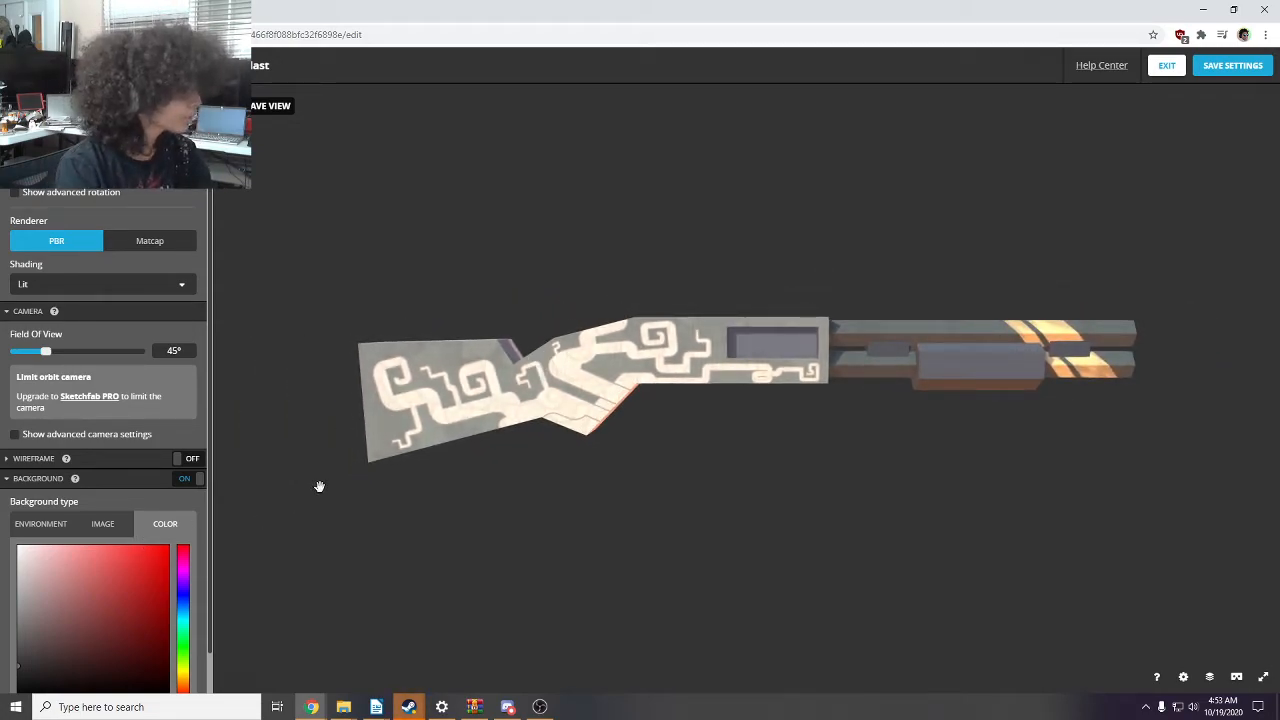
{"action": "scroll", "coordinate": [672, 354], "scroll_direction": "up", "scroll_amount": 3}
{"action": "scroll", "coordinate": [777, 309], "scroll_direction": "down", "scroll_amount": 2}
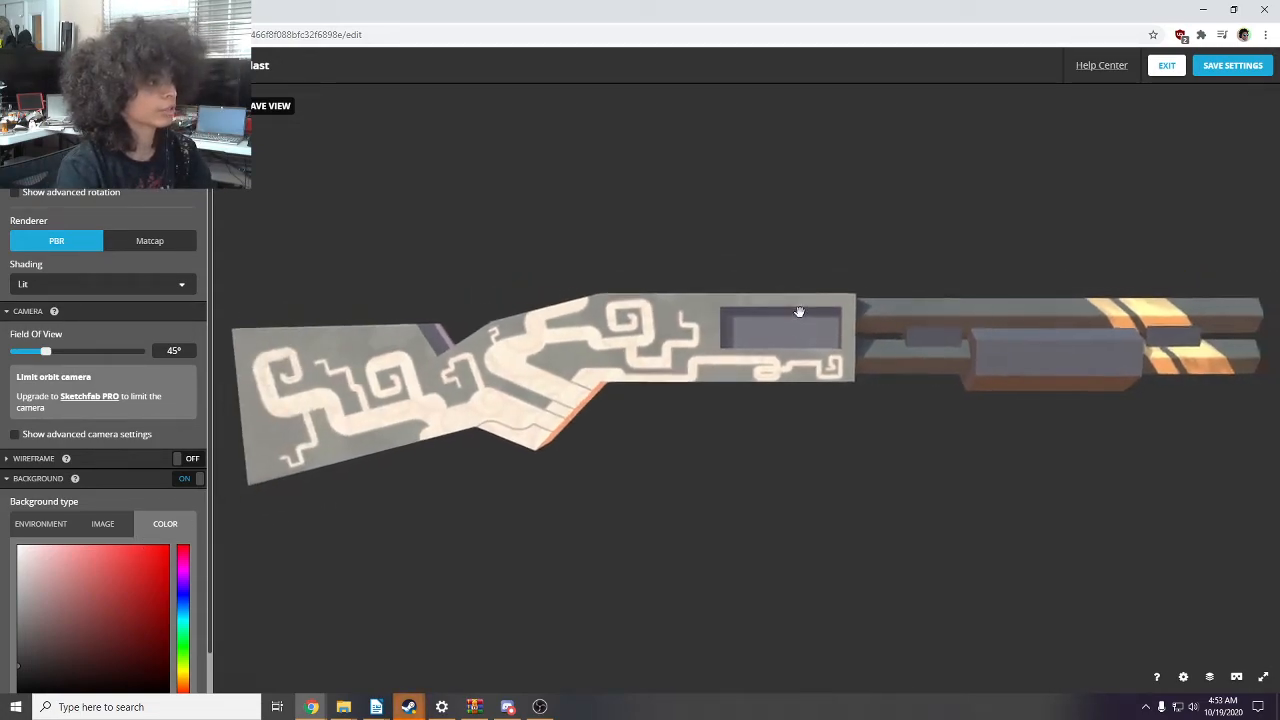
- Try a muted grey-green background color and check the shotgun against it
{"action": "left_click", "coordinate": [183, 655]}
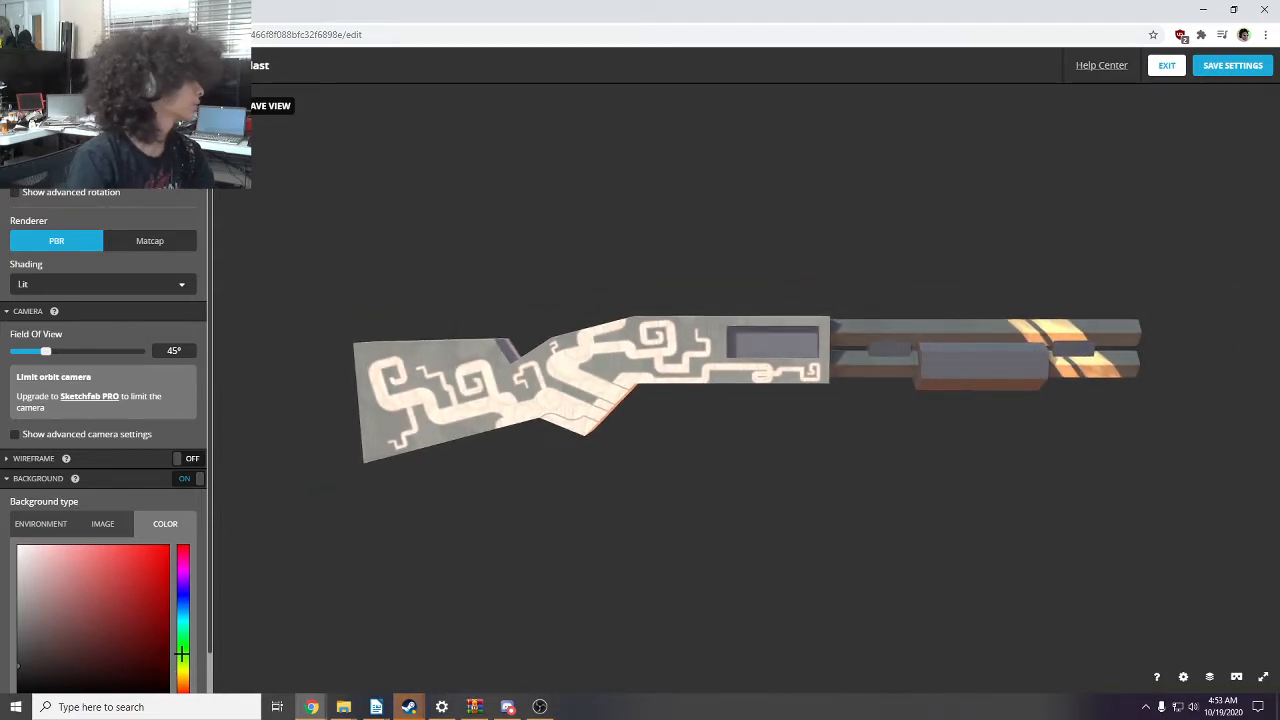
{"action": "mouse_move", "coordinate": [144, 638]}
{"action": "left_mouse_down"}
{"action": "mouse_move", "coordinate": [125, 612]}
{"action": "mouse_move", "coordinate": [37, 668]}
{"action": "left_mouse_up"}
{"action": "mouse_move", "coordinate": [345, 602]}
{"action": "left_mouse_down"}
{"action": "mouse_move", "coordinate": [703, 503]}
{"action": "mouse_move", "coordinate": [345, 522]}
{"action": "left_mouse_up"}
{"action": "left_click", "coordinate": [52, 664]}
{"action": "left_click_drag", "start_coordinate": [52, 664], "coordinate": [36, 647]}
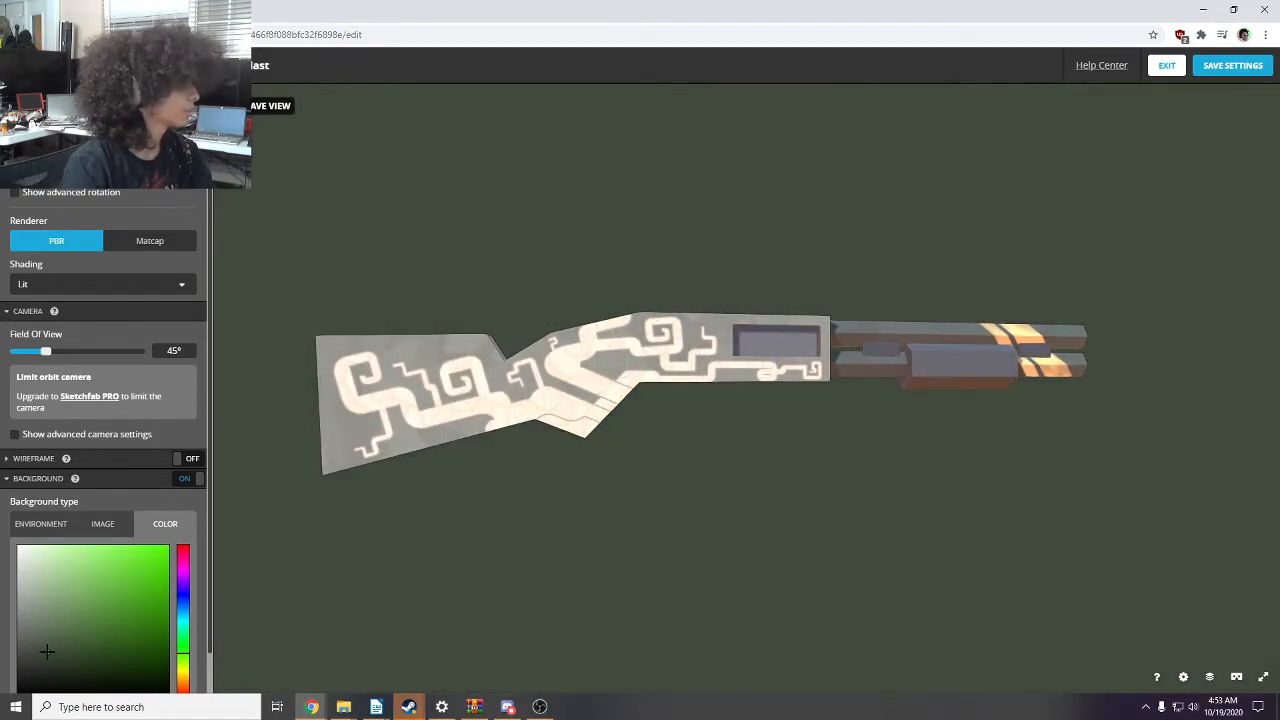
{"action": "left_click_drag", "start_coordinate": [529, 485], "coordinate": [697, 409]}
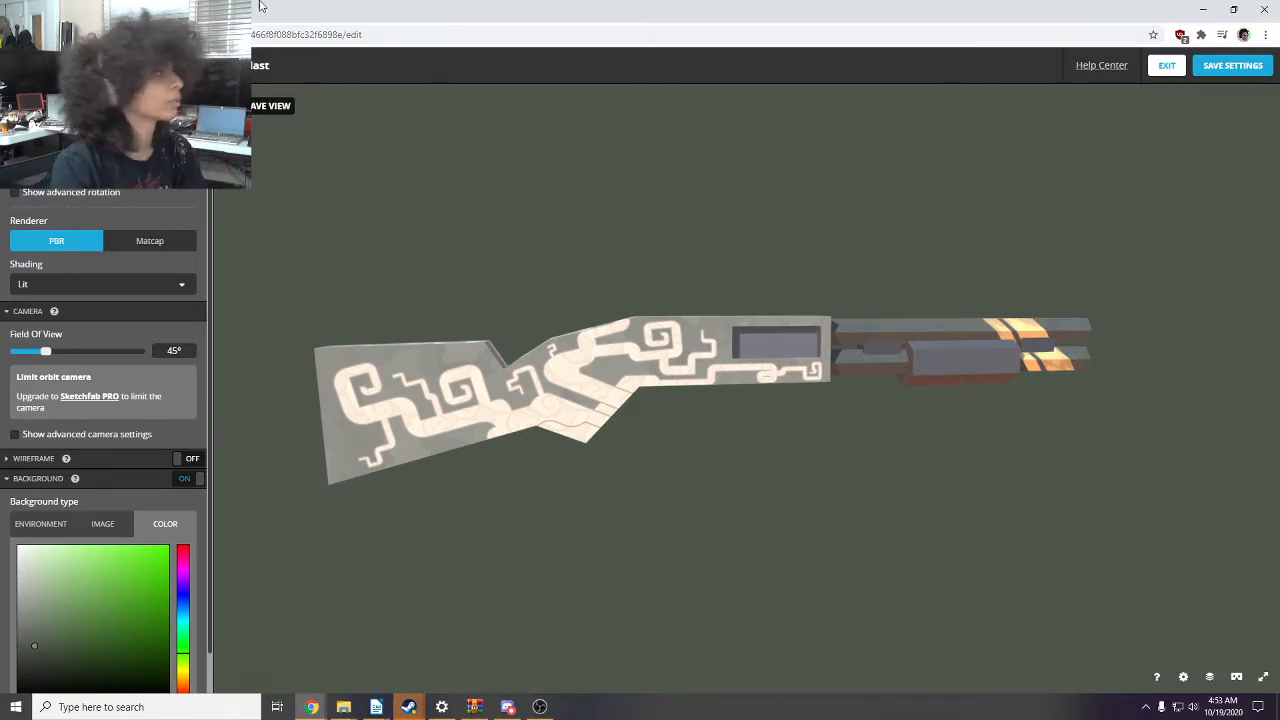
- Search Google for "color wheel" in a separate browser page and view the HGTV color wheel image
{"action": "left_click", "coordinate": [299, 11]}
{"action": "type", "text": "color whe"}
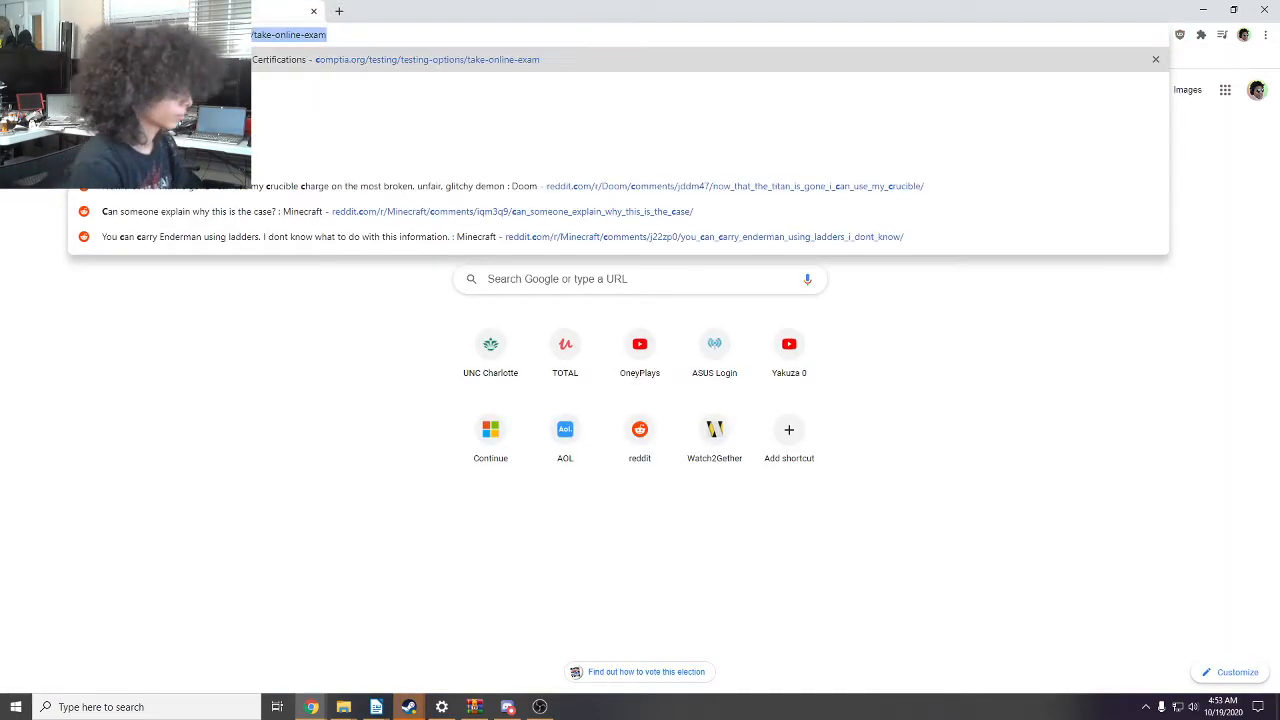
{"action": "type", "text": "el"}
{"action": "key", "text": "Return"}
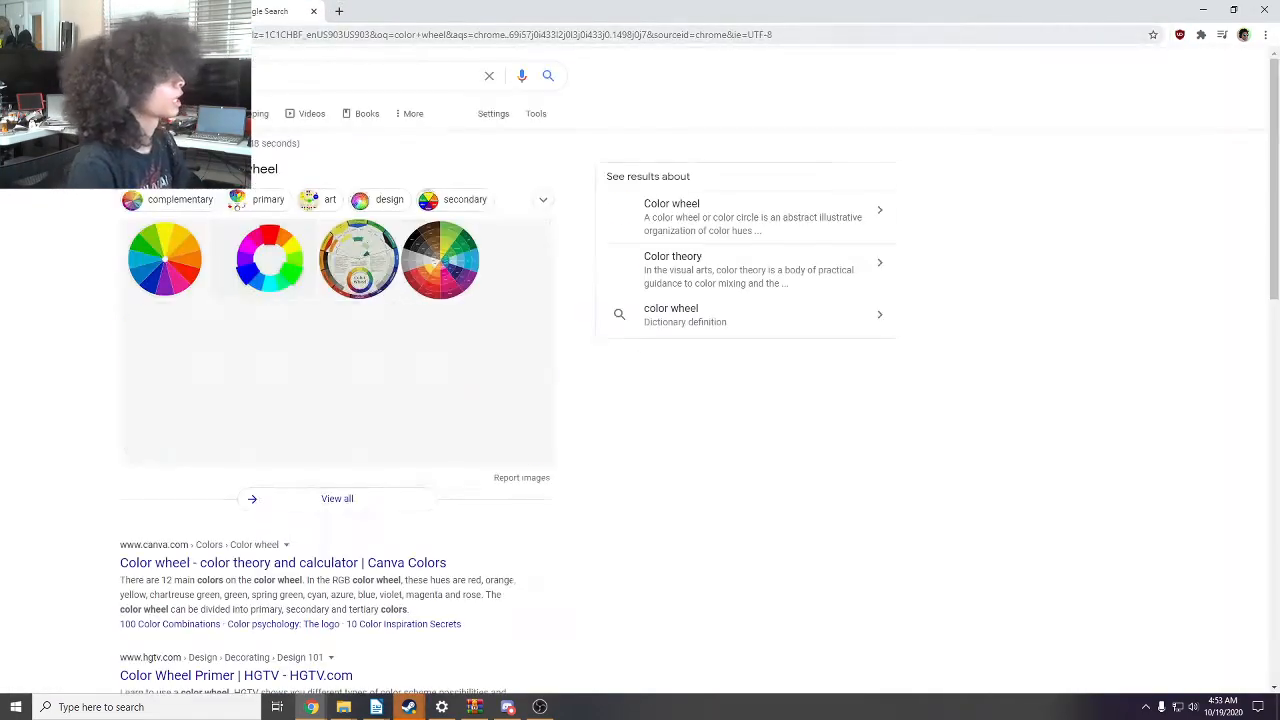
{"action": "left_click", "coordinate": [162, 262]}
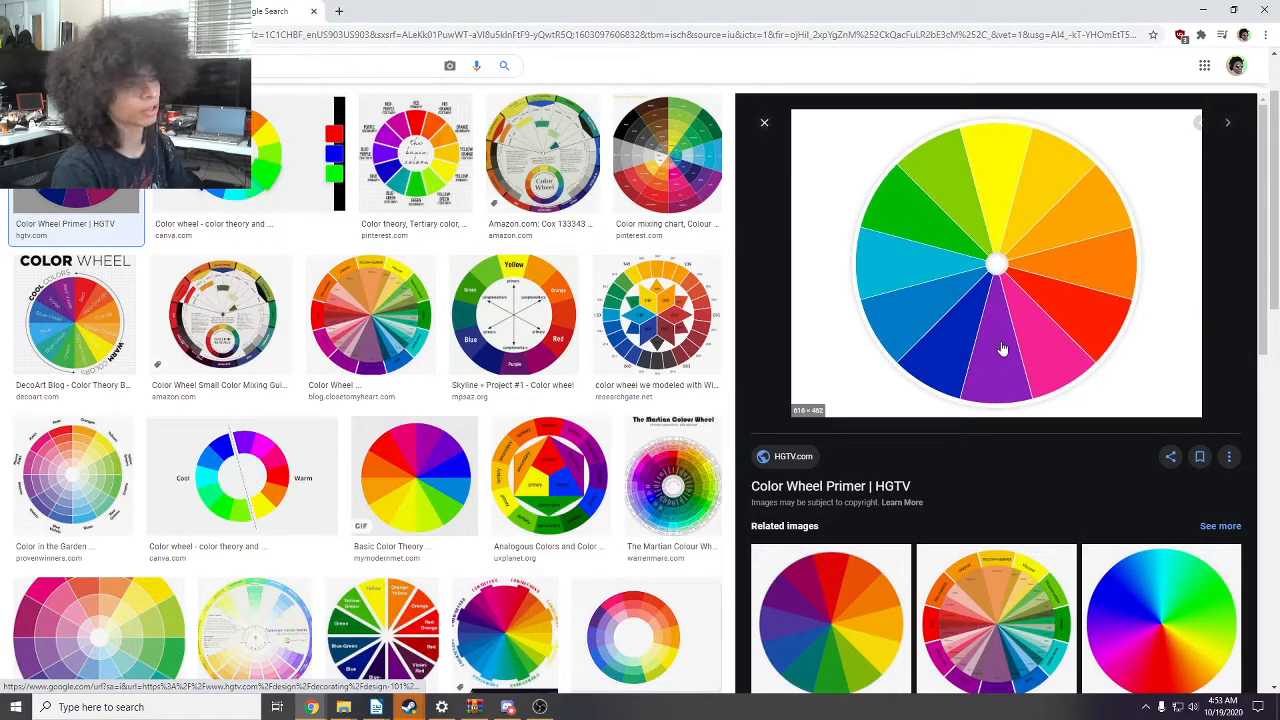
- Switch back to the Sketchfab editor and set the background color to the light orange #E1A048
{"action": "left_click", "coordinate": [90, 11]}
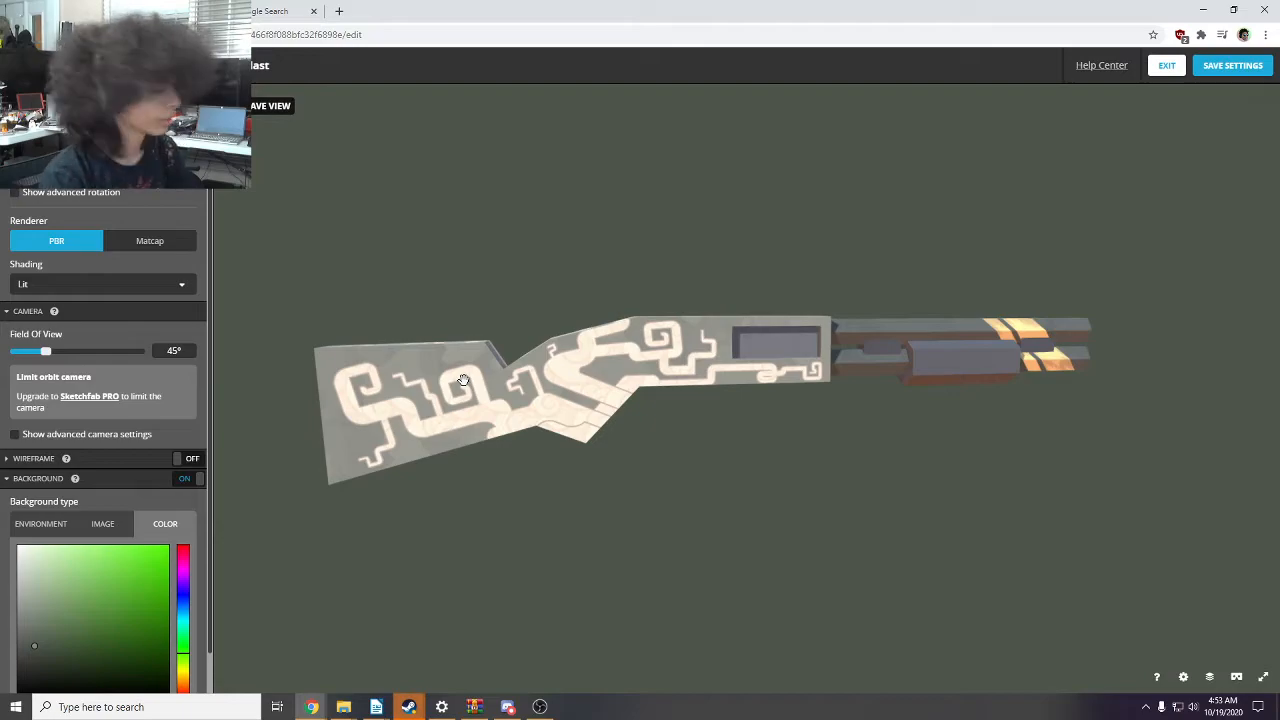
{"action": "left_click", "coordinate": [184, 683]}
{"action": "left_click_drag", "start_coordinate": [187, 682], "coordinate": [183, 680]}
{"action": "left_click", "coordinate": [131, 602]}
{"action": "left_click", "coordinate": [185, 682]}
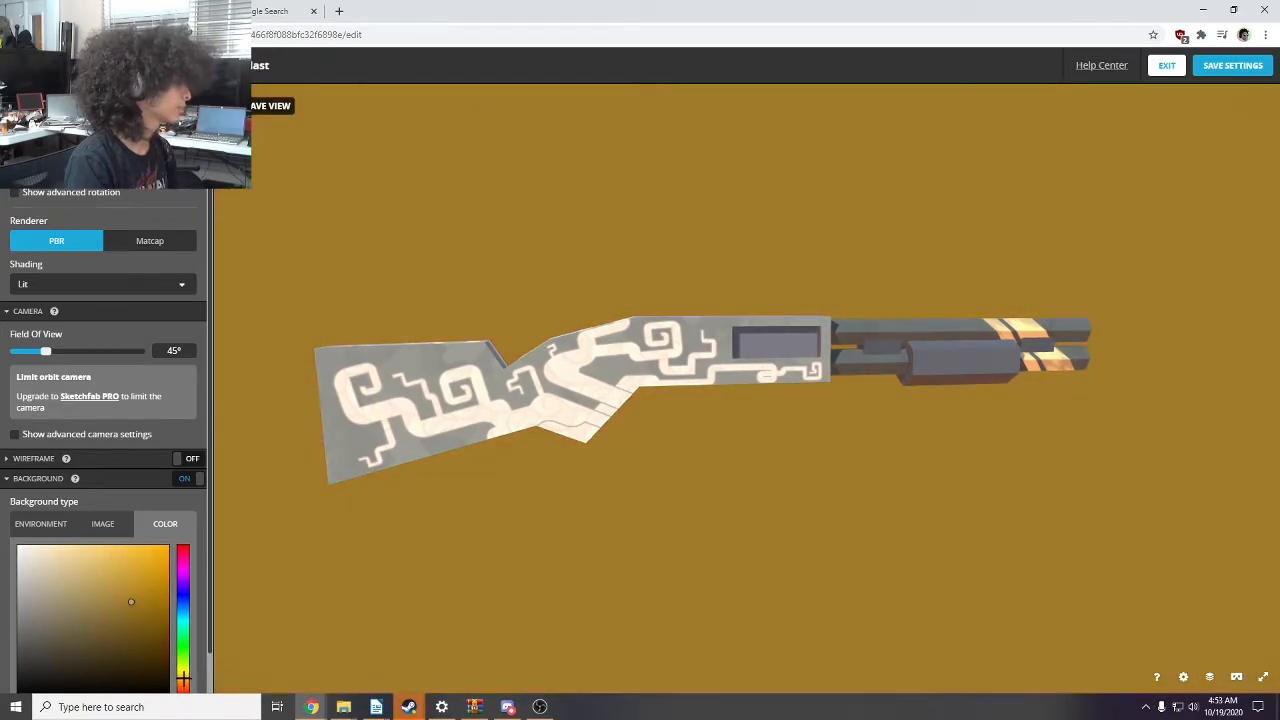
{"action": "mouse_move", "coordinate": [107, 591]}
{"action": "left_mouse_down"}
{"action": "mouse_move", "coordinate": [86, 583]}
{"action": "mouse_move", "coordinate": [134, 606]}
{"action": "mouse_move", "coordinate": [138, 571]}
{"action": "left_mouse_up"}
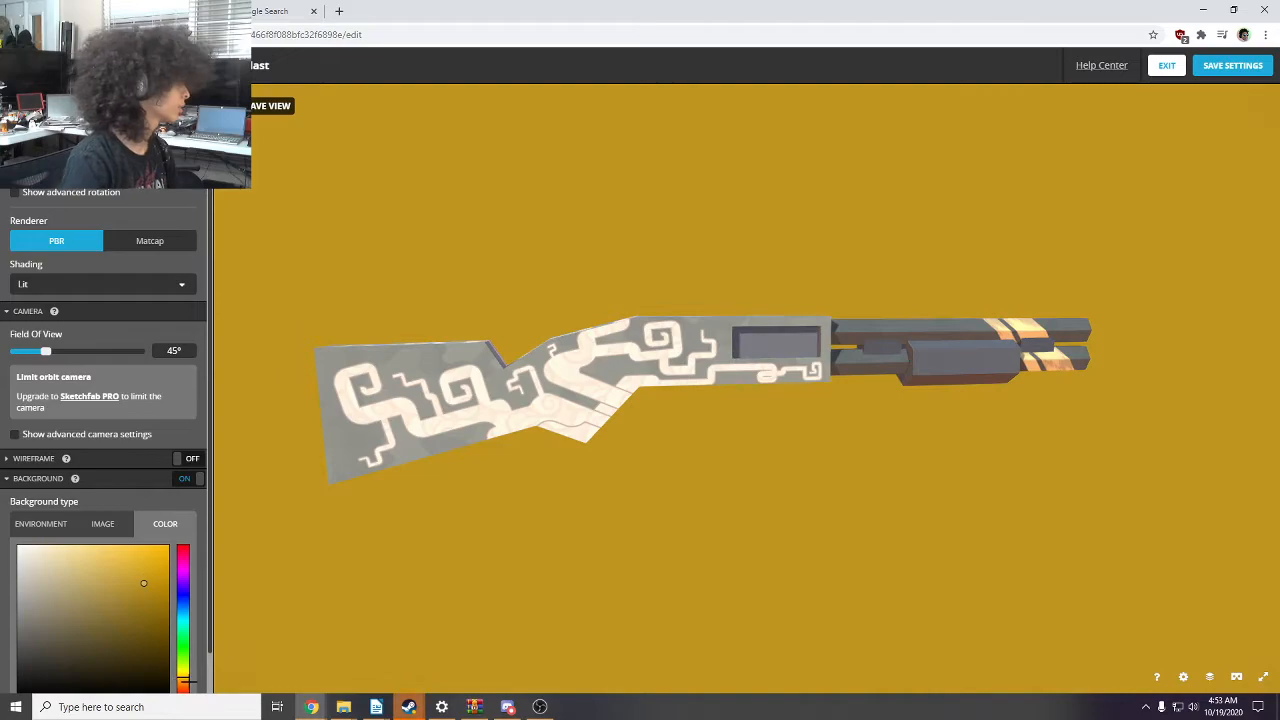
{"action": "left_click_drag", "start_coordinate": [184, 682], "coordinate": [184, 684]}
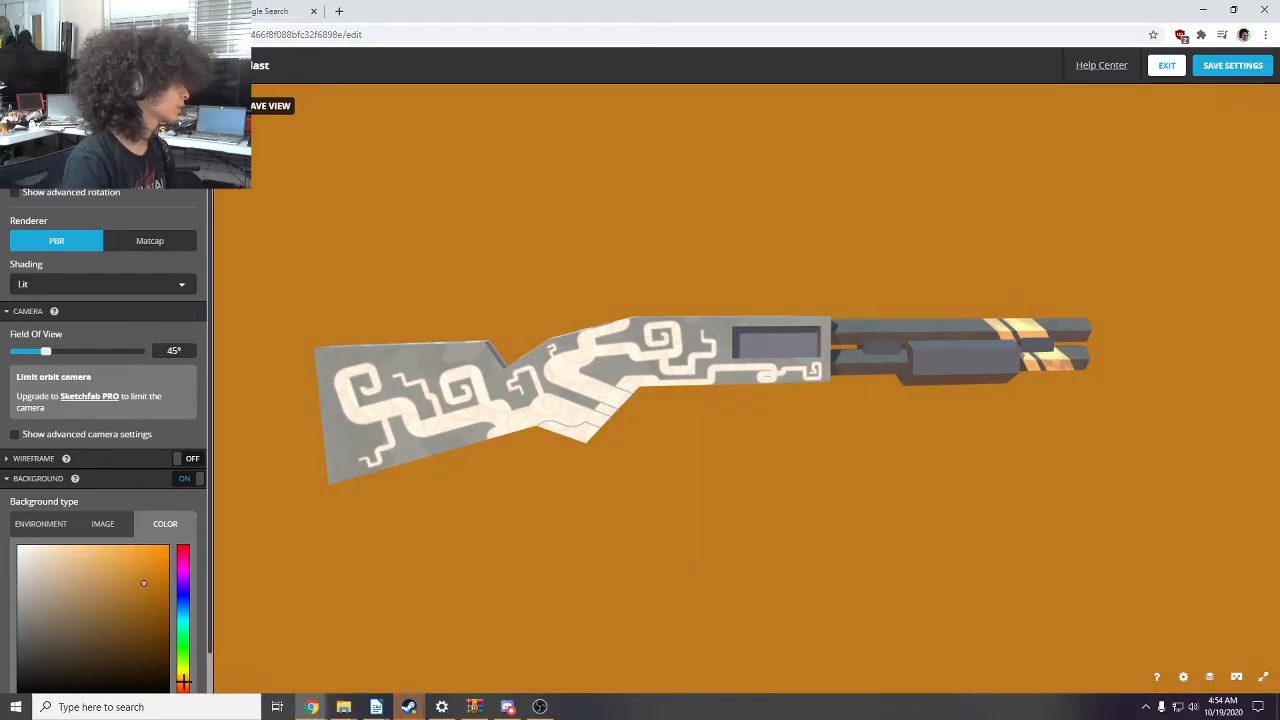
{"action": "left_click_drag", "start_coordinate": [133, 583], "coordinate": [127, 563]}
{"action": "left_click_drag", "start_coordinate": [395, 475], "coordinate": [560, 470]}
{"action": "scroll", "coordinate": [136, 521], "scroll_direction": "down", "scroll_amount": 1}
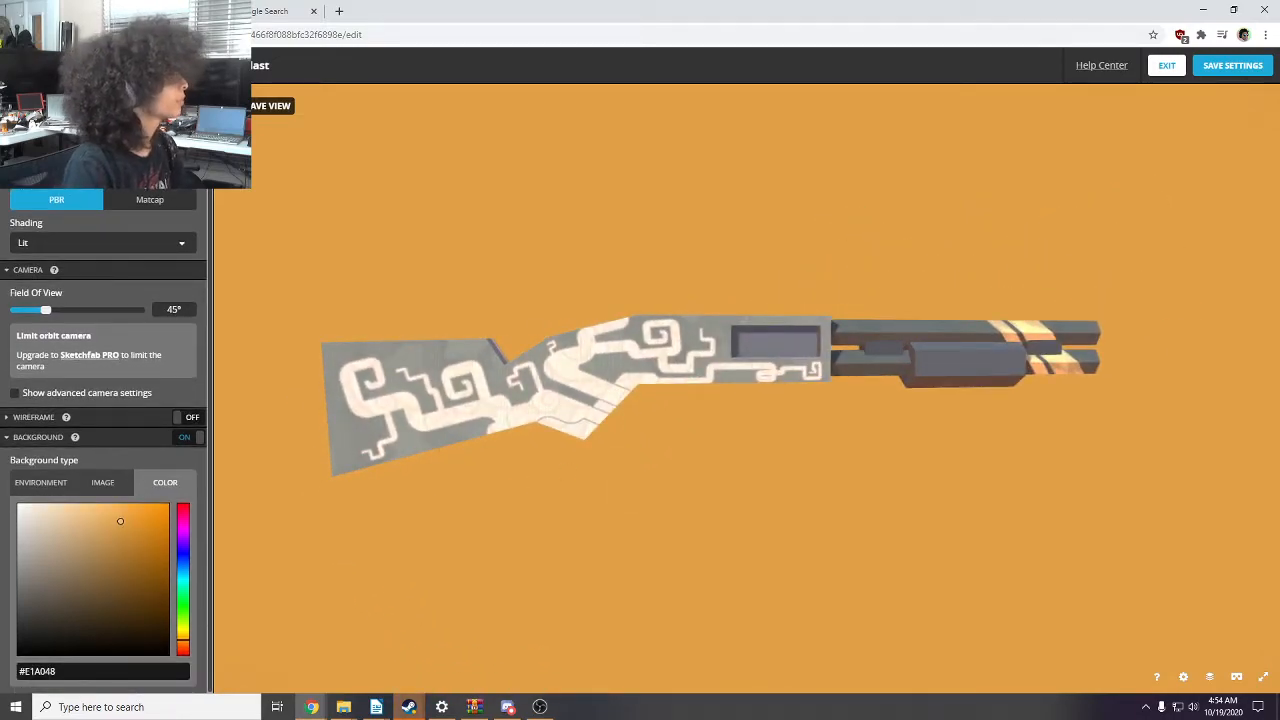
- Compare the shotgun with environment lighting off and on, and lower the environment brightness to 1.8427
{"action": "left_click", "coordinate": [45, 101]}
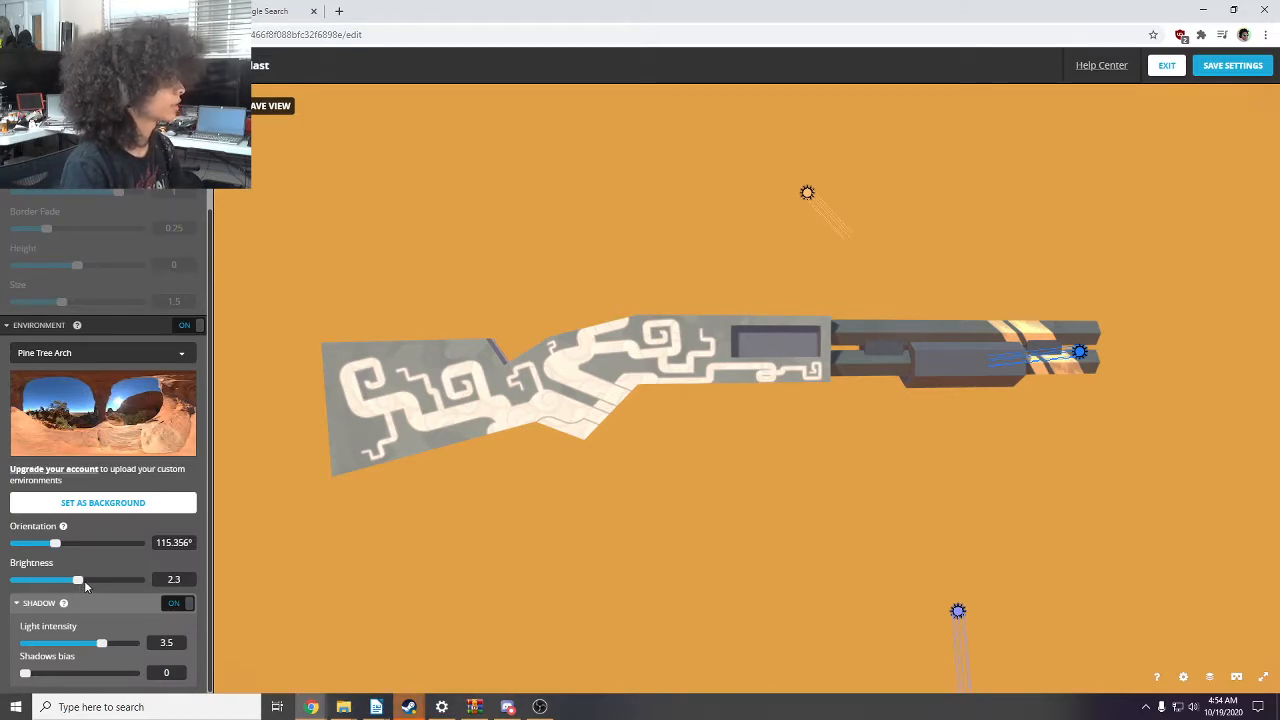
{"action": "left_click", "coordinate": [185, 326]}
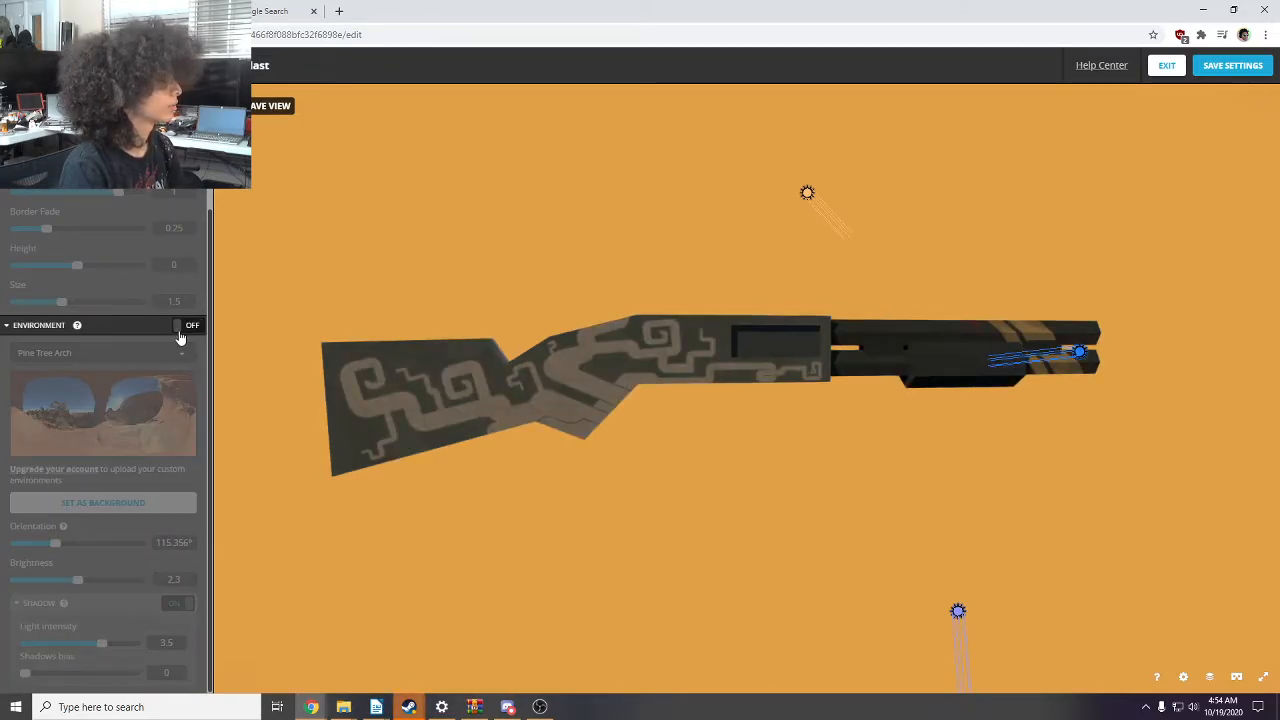
{"action": "left_click", "coordinate": [184, 326]}
{"action": "mouse_move", "coordinate": [80, 588]}
{"action": "left_mouse_down"}
{"action": "mouse_move", "coordinate": [62, 588]}
{"action": "mouse_move", "coordinate": [75, 585]}
{"action": "left_mouse_up"}
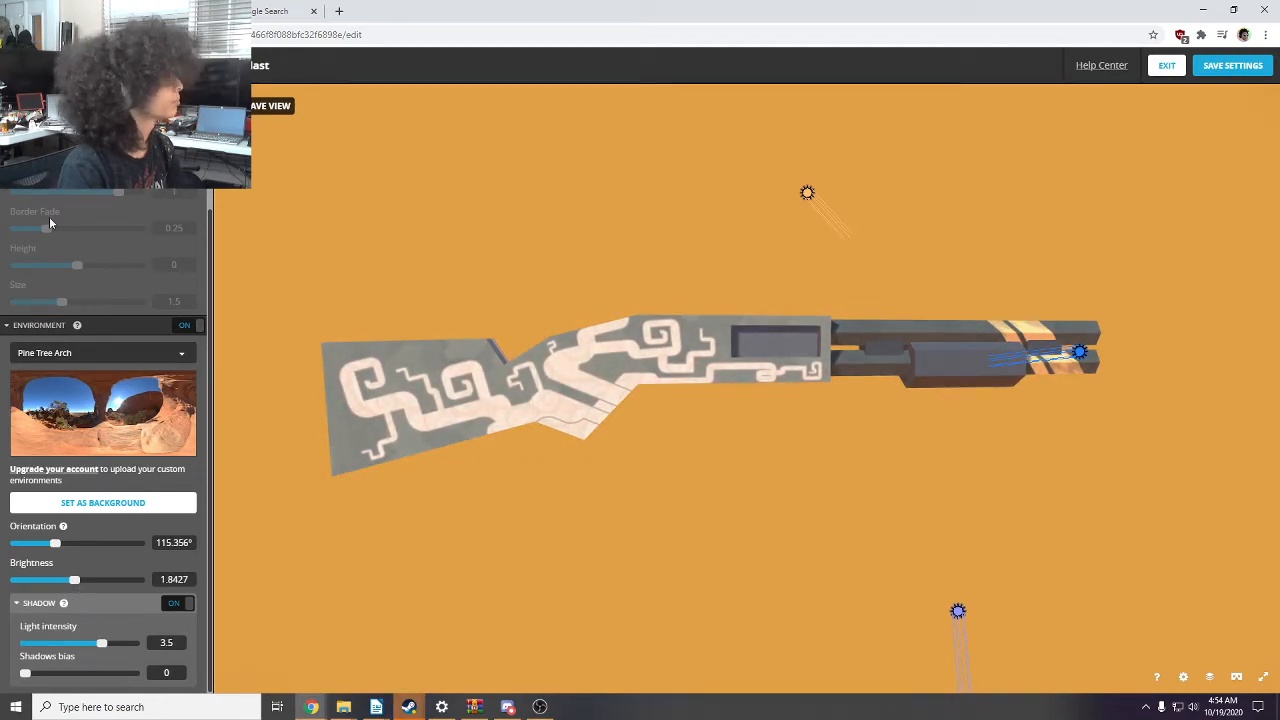
- Darken the orange background color slightly to #DA9940 and view the shotgun from a slightly different angle
{"action": "left_click", "coordinate": [20, 104]}
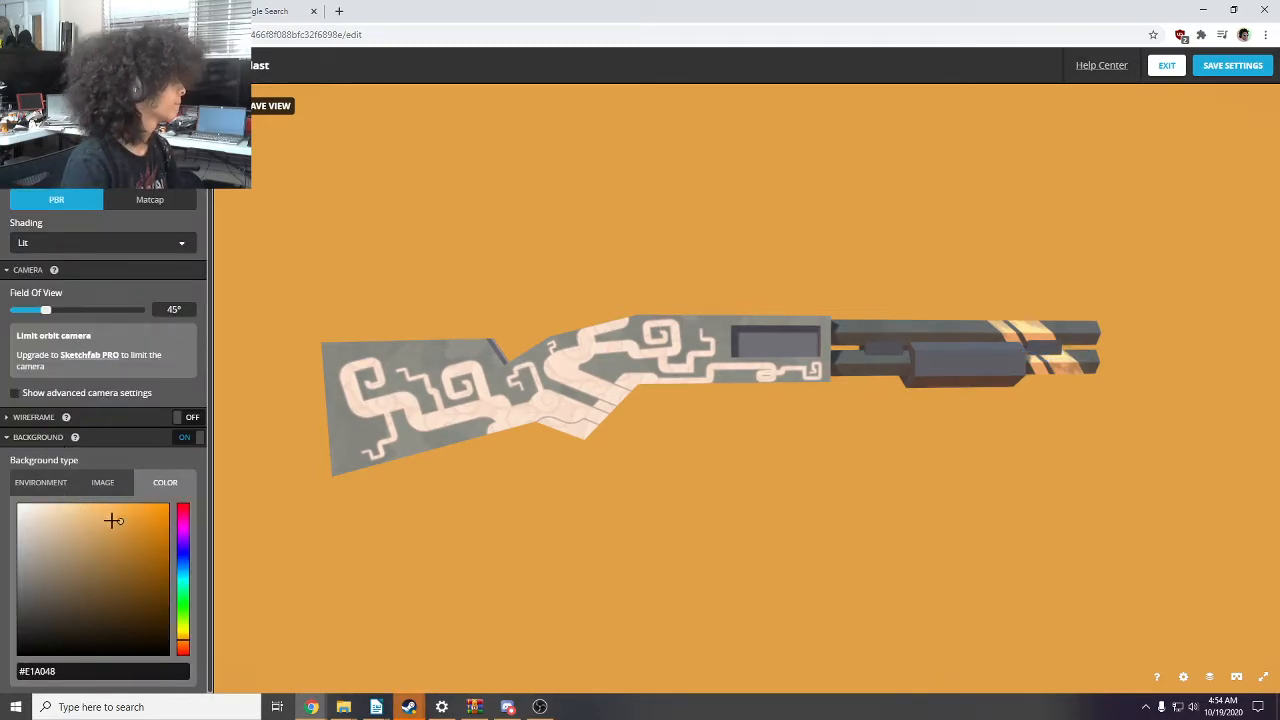
{"action": "mouse_move", "coordinate": [120, 525]}
{"action": "left_mouse_down"}
{"action": "mouse_move", "coordinate": [123, 545]}
{"action": "mouse_move", "coordinate": [118, 521]}
{"action": "mouse_move", "coordinate": [114, 533]}
{"action": "left_mouse_up"}
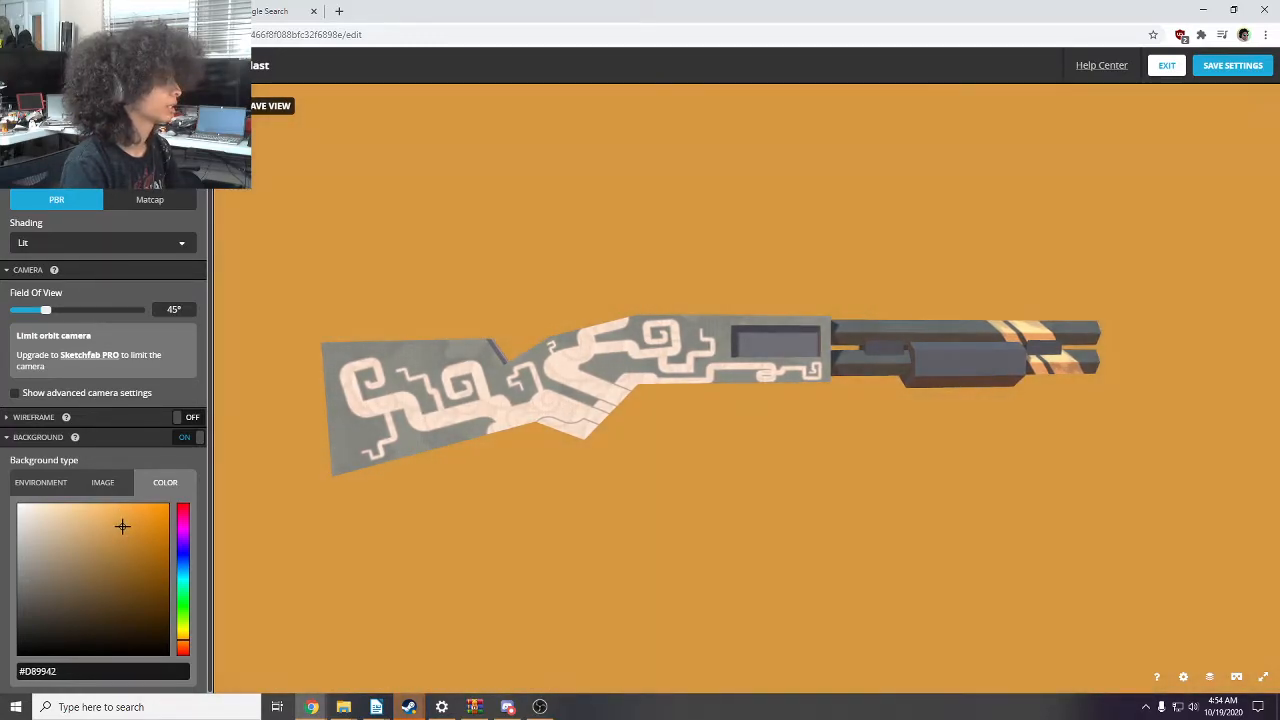
{"action": "mouse_move", "coordinate": [480, 470]}
{"action": "left_mouse_down"}
{"action": "mouse_move", "coordinate": [543, 463]}
{"action": "mouse_move", "coordinate": [417, 394]}
{"action": "mouse_move", "coordinate": [771, 423]}
{"action": "mouse_move", "coordinate": [745, 408]}
{"action": "left_mouse_up"}
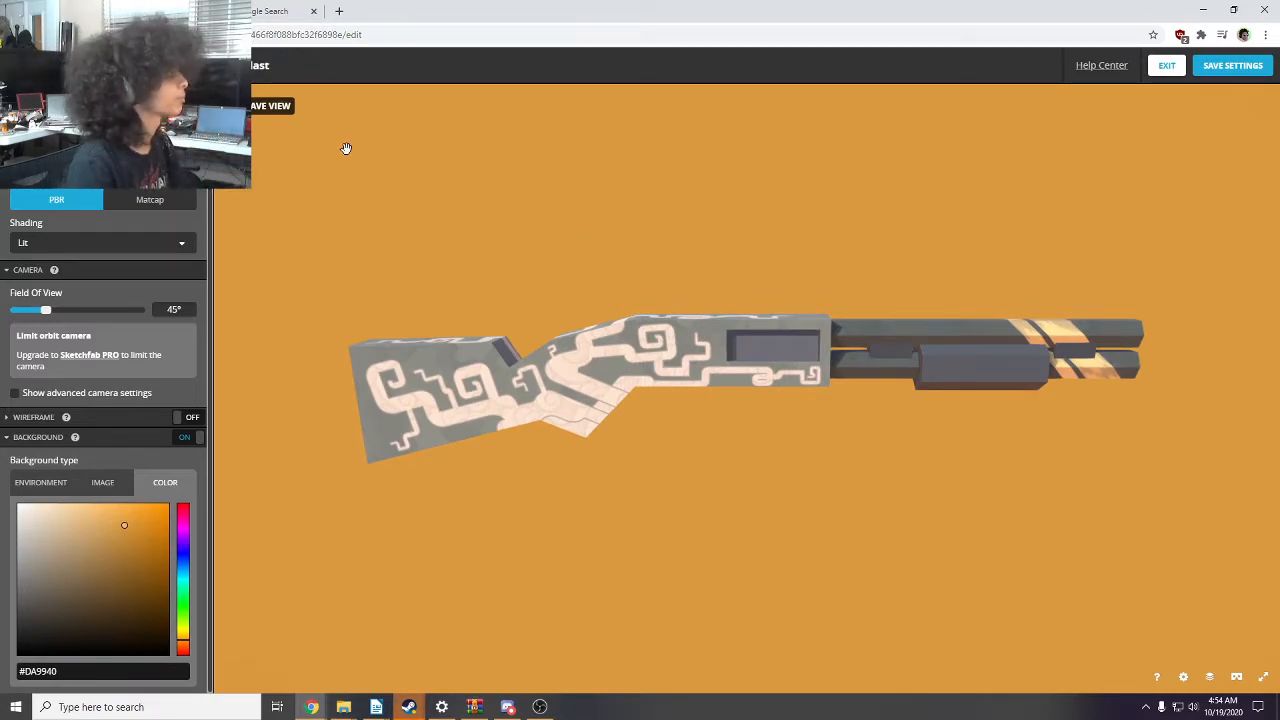
- In the post-processing filters, try a vignette amount of 0.644, and reduce it to 0.261
{"action": "left_click", "coordinate": [67, 101]}
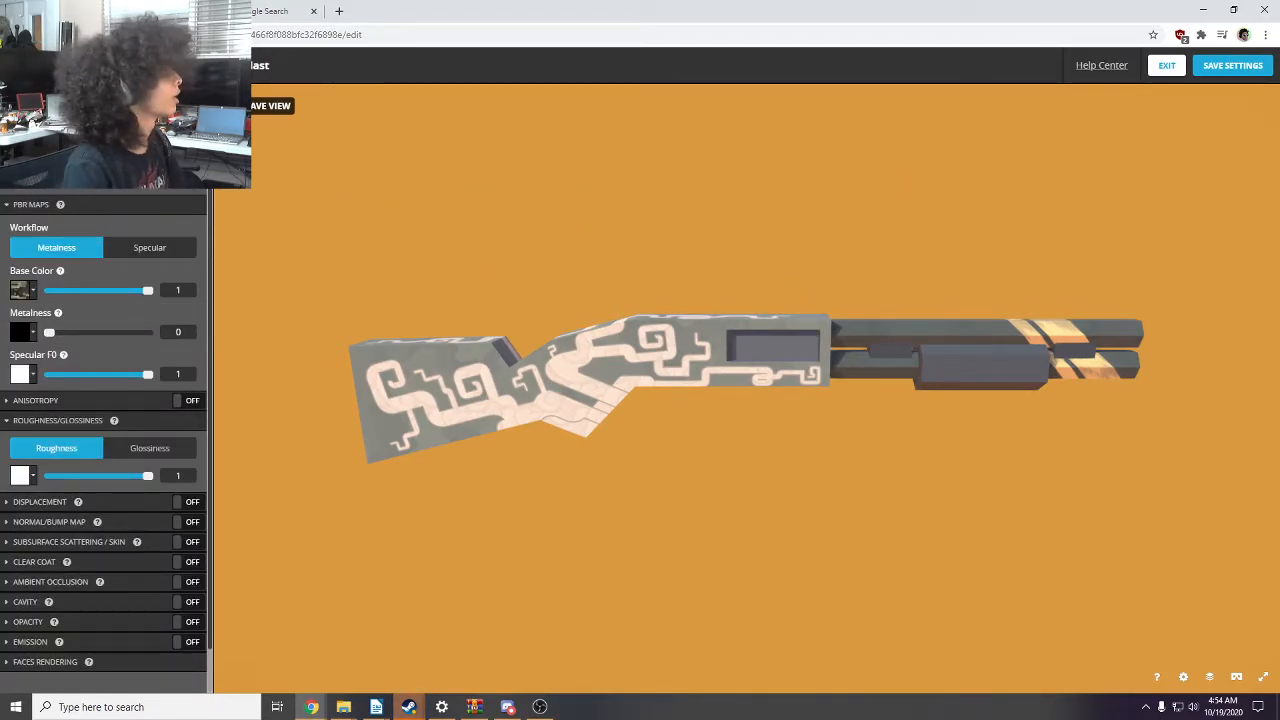
{"action": "left_click", "coordinate": [100, 101]}
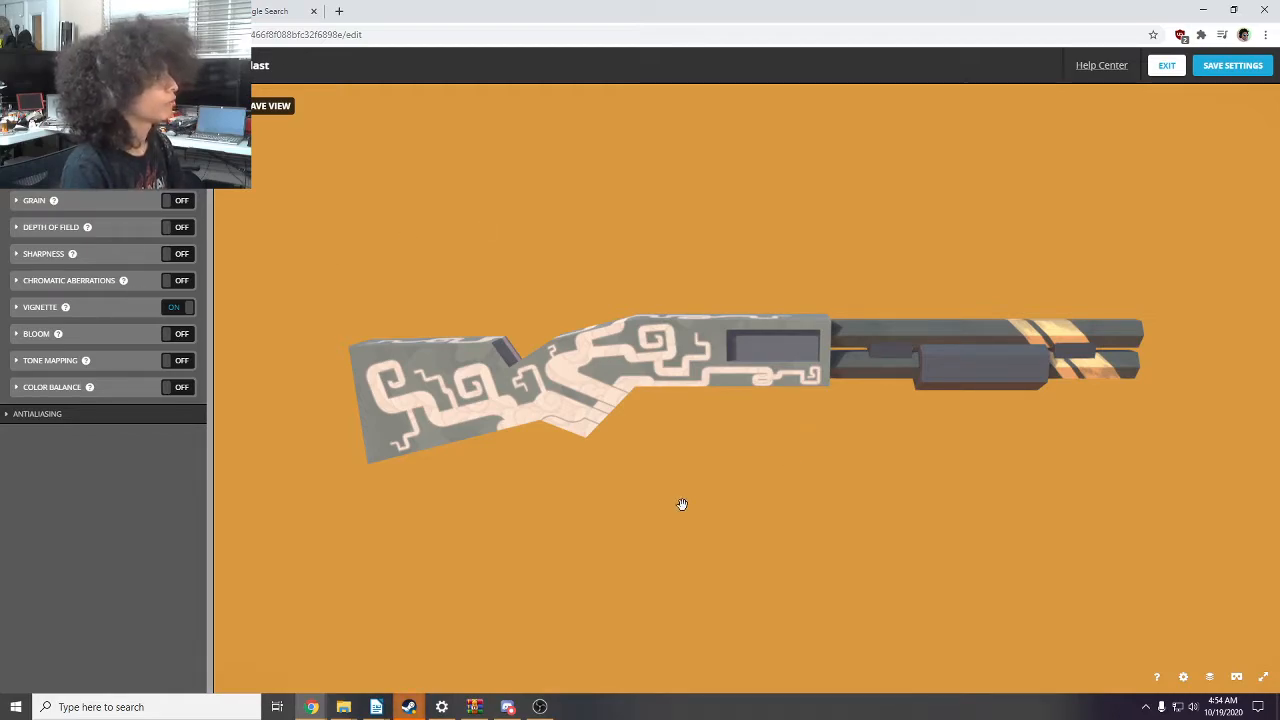
{"action": "left_click", "coordinate": [16, 308]}
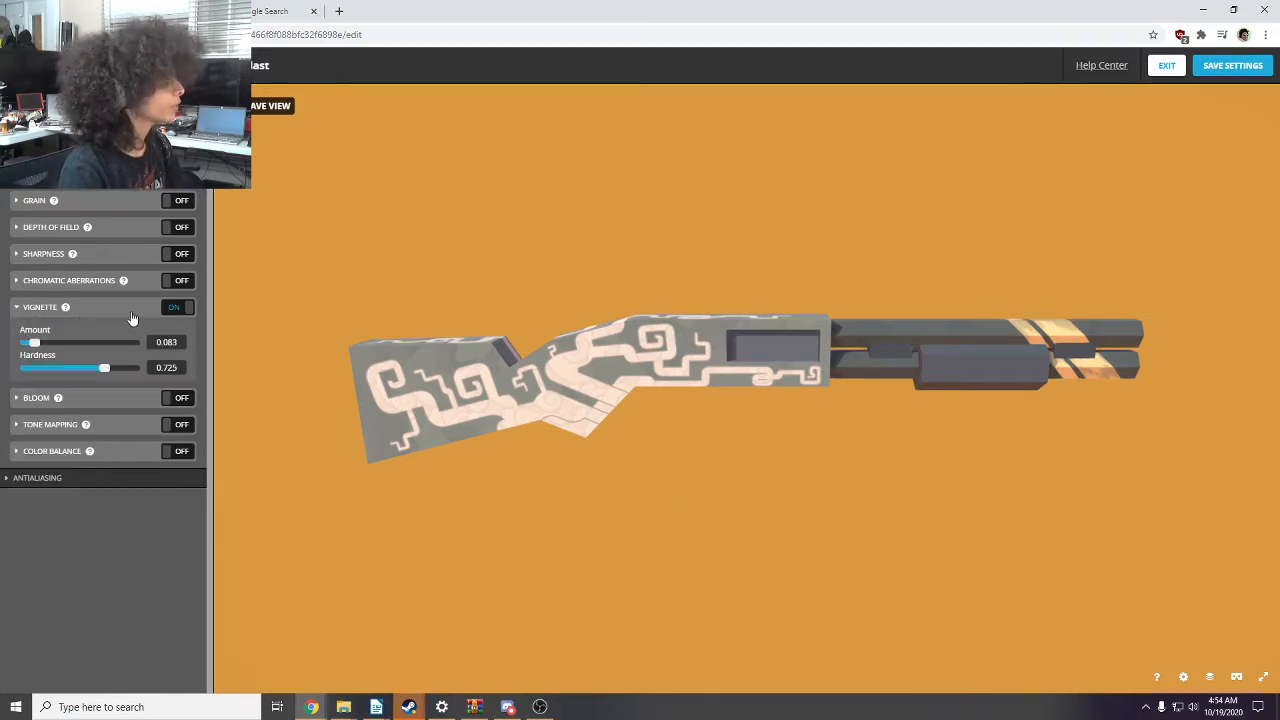
{"action": "left_click_drag", "start_coordinate": [79, 342], "coordinate": [97, 343]}
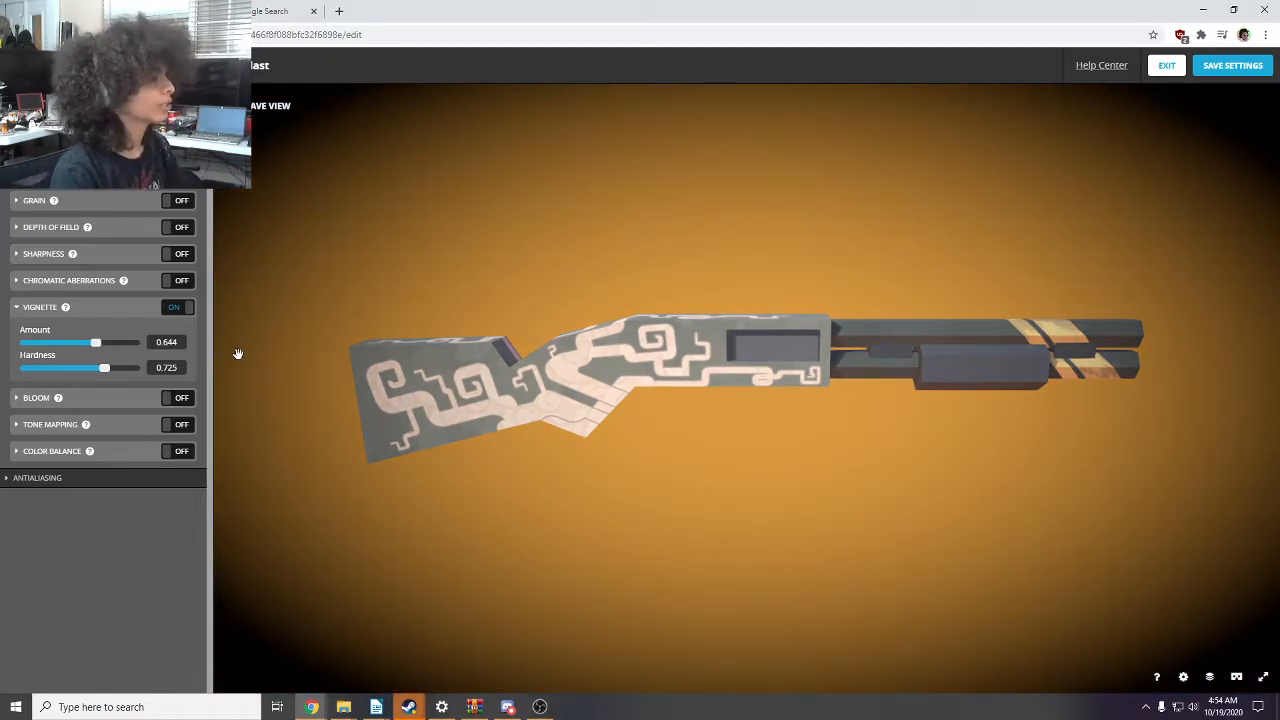
{"action": "left_click_drag", "start_coordinate": [96, 343], "coordinate": [56, 349]}
{"action": "left_click_drag", "start_coordinate": [622, 350], "coordinate": [757, 357]}
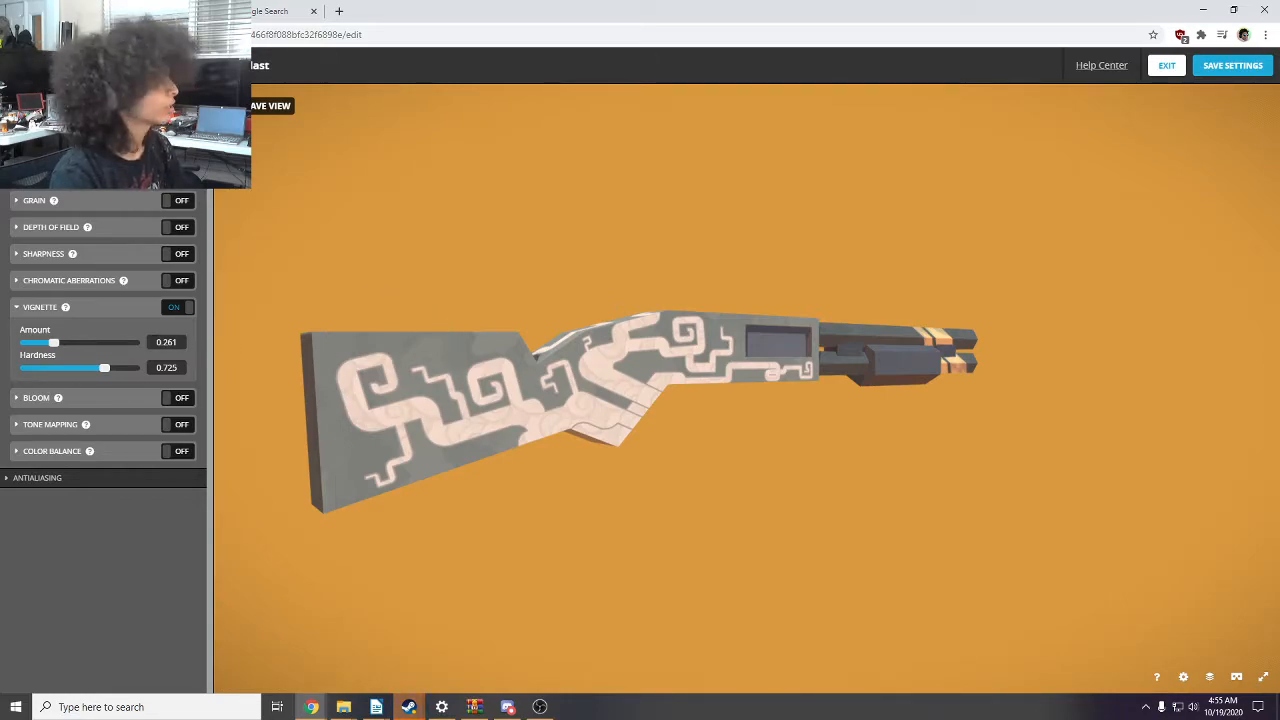
- Compare the scene with the vignette off and on, and raise the vignette amount to 0.383
{"action": "left_click", "coordinate": [177, 310]}
{"action": "left_click", "coordinate": [177, 310]}
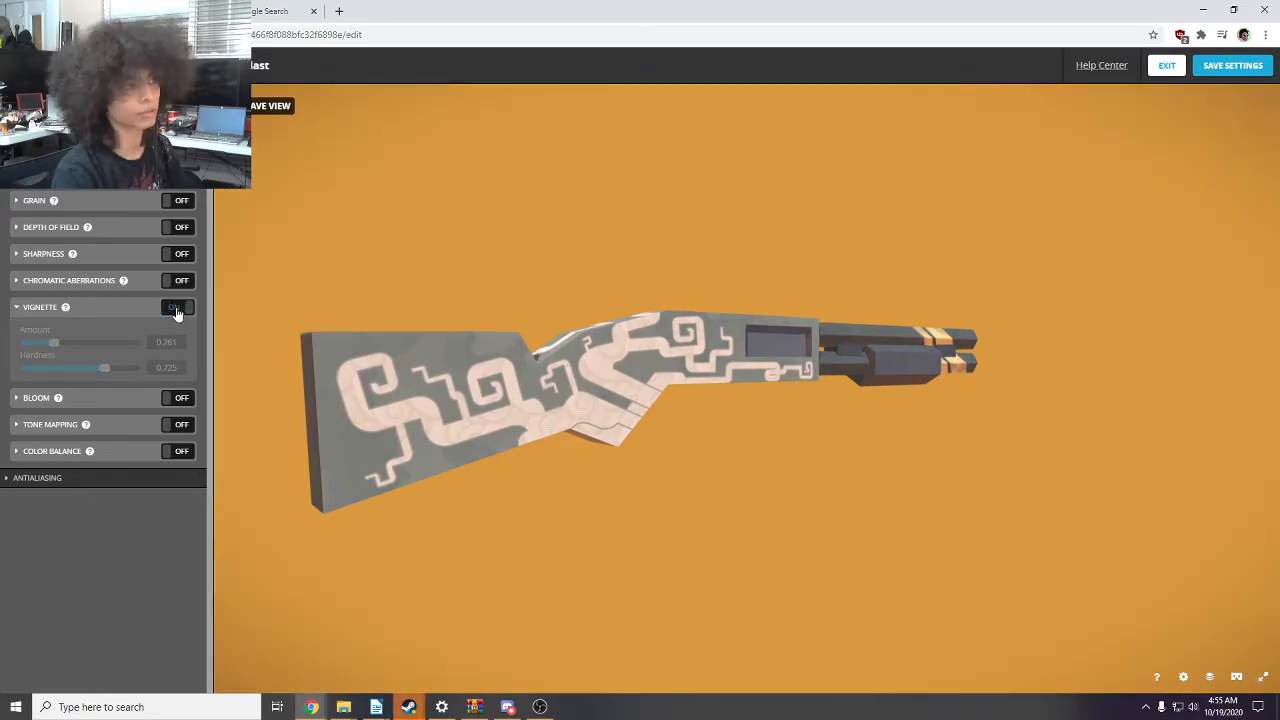
{"action": "left_click_drag", "start_coordinate": [63, 346], "coordinate": [67, 346]}
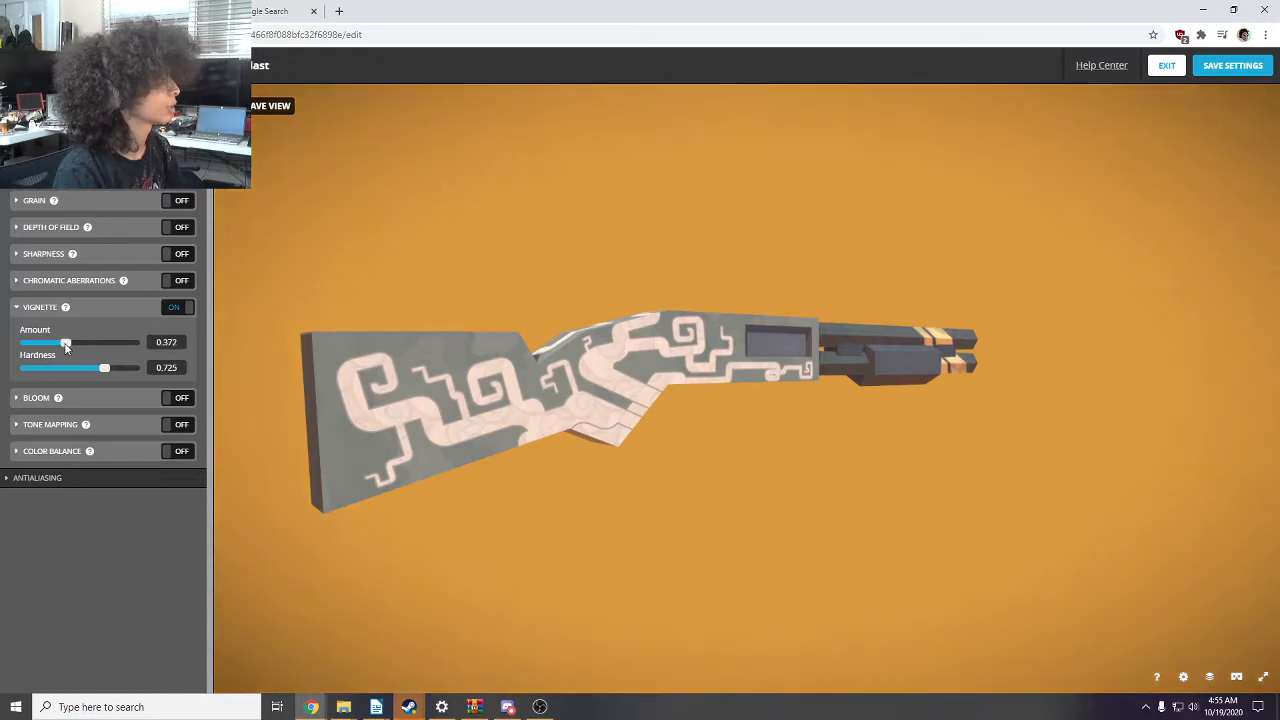
{"action": "left_click_drag", "start_coordinate": [528, 336], "coordinate": [222, 349]}
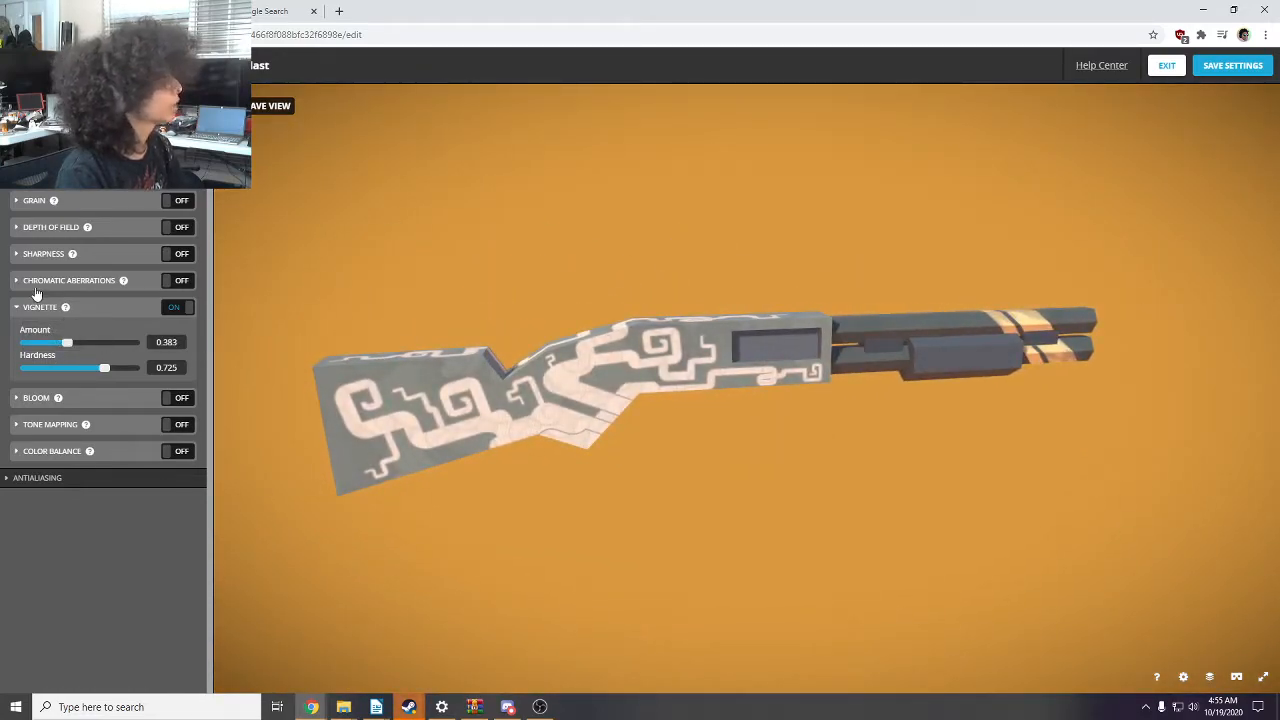
- Turn on the Sharpness filter, show its settings, and inspect the shotgun's skin texture up close
{"action": "left_click", "coordinate": [171, 256]}
{"action": "left_click", "coordinate": [18, 262]}
{"action": "left_click_drag", "start_coordinate": [700, 340], "coordinate": [749, 351]}
{"action": "scroll", "coordinate": [648, 334], "scroll_direction": "up", "scroll_amount": 5}
{"action": "scroll", "coordinate": [857, 320], "scroll_direction": "up", "scroll_amount": 3}
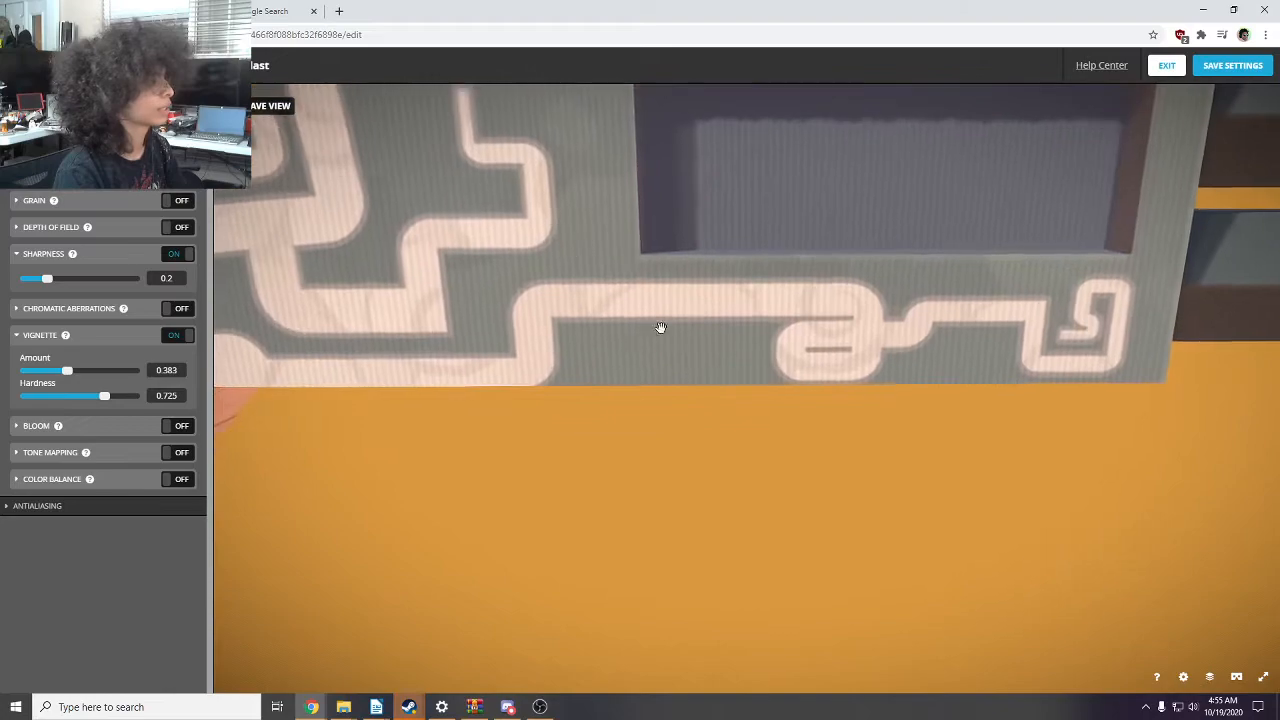
{"action": "scroll", "coordinate": [596, 245], "scroll_direction": "up", "scroll_amount": 5}
{"action": "scroll", "coordinate": [596, 250], "scroll_direction": "down", "scroll_amount": 8}
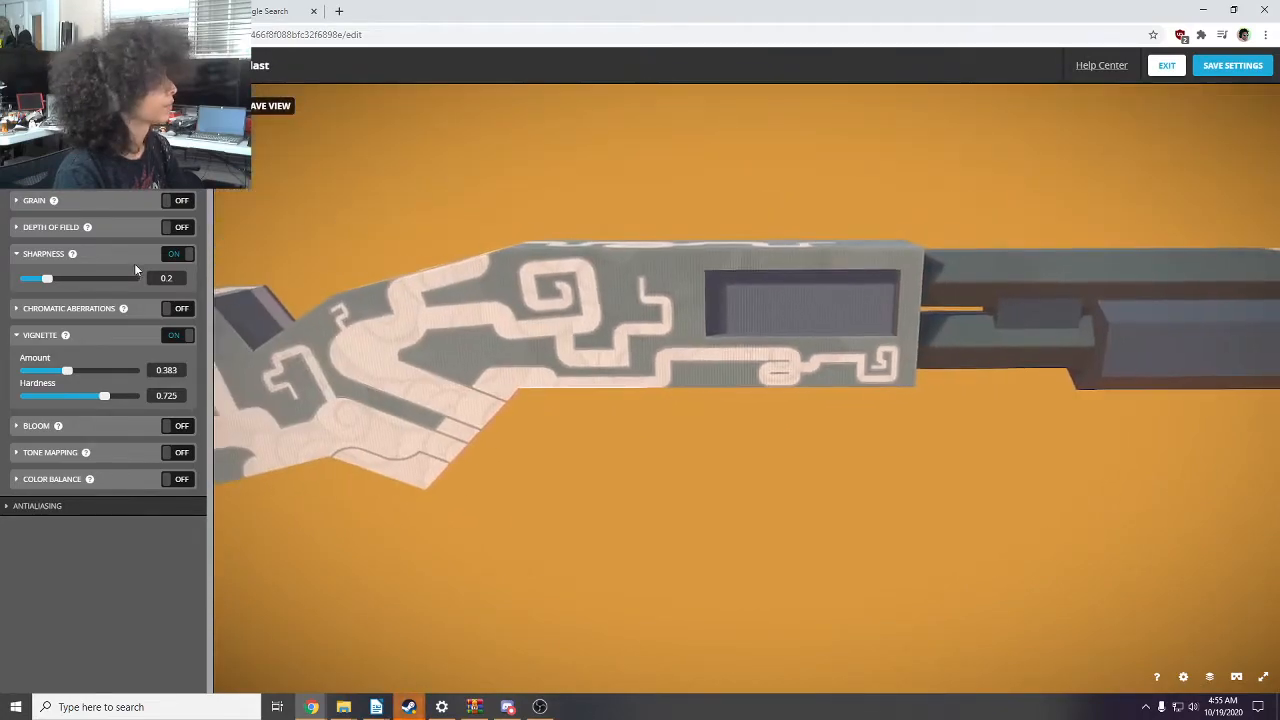
- Reduce the sharpness filter to 0.015 and bring the whole shotgun back into view
{"action": "left_click_drag", "start_coordinate": [50, 279], "coordinate": [28, 287]}
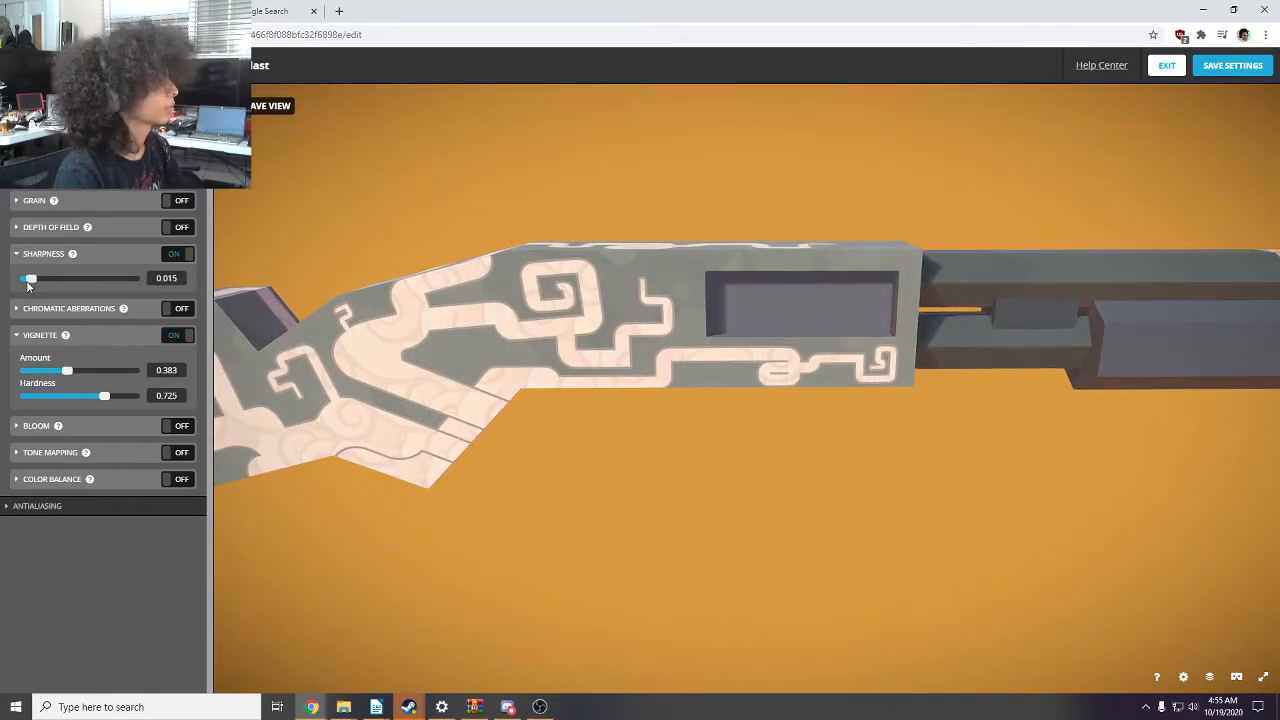
{"action": "scroll", "coordinate": [591, 397], "scroll_direction": "down", "scroll_amount": 6}
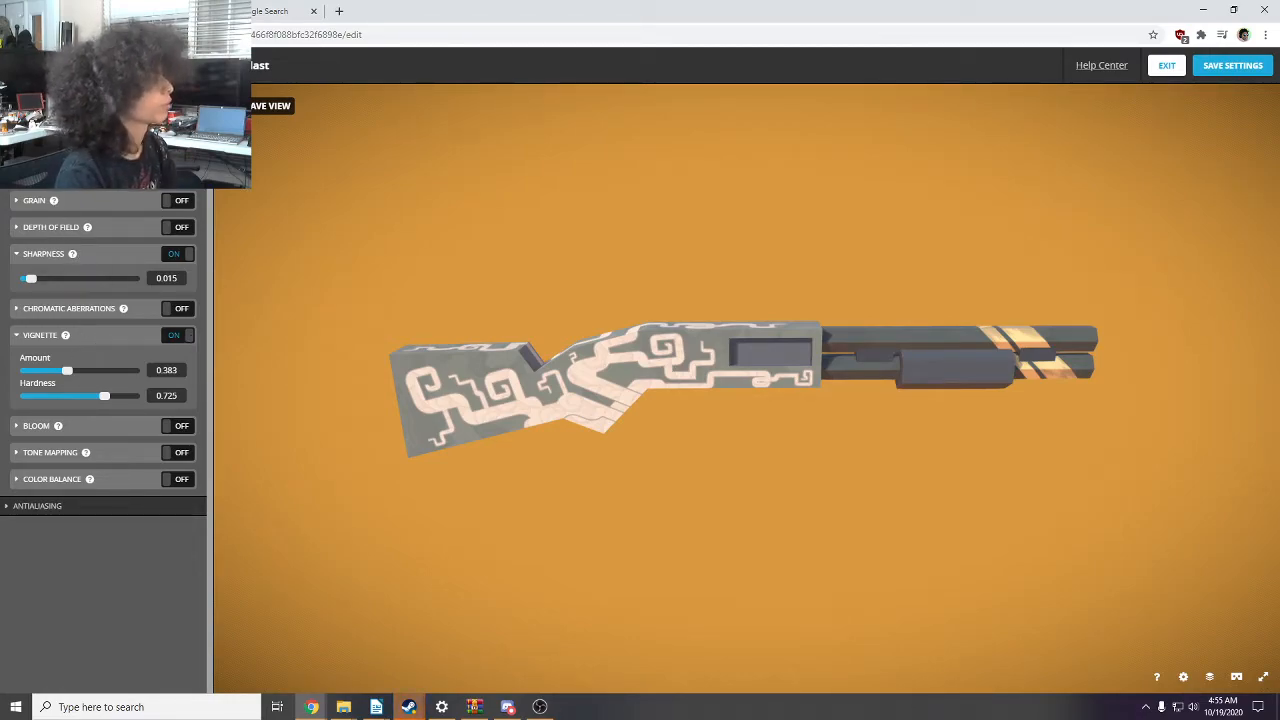
- In the lighting settings, rotate the Pine Tree Arch environment's orientation to 129.778°
{"action": "left_click", "coordinate": [86, 106]}
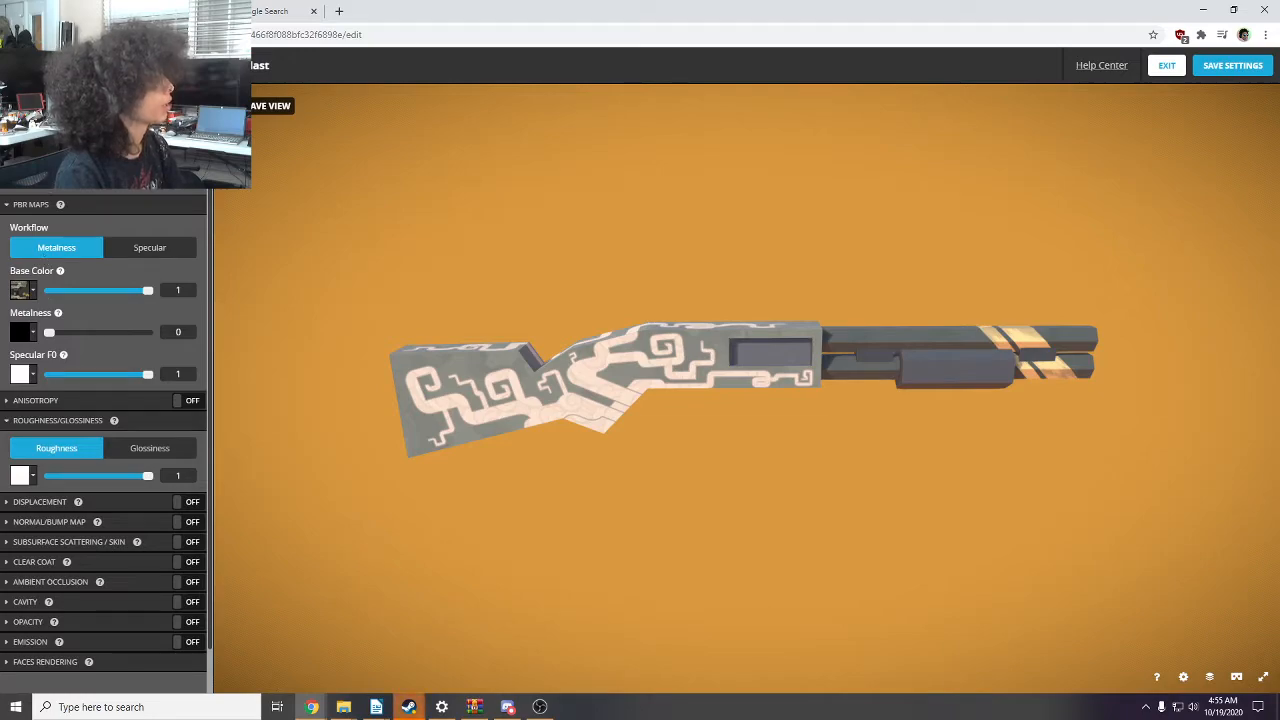
{"action": "left_click", "coordinate": [52, 106]}
{"action": "scroll", "coordinate": [104, 440], "scroll_direction": "up", "scroll_amount": 2}
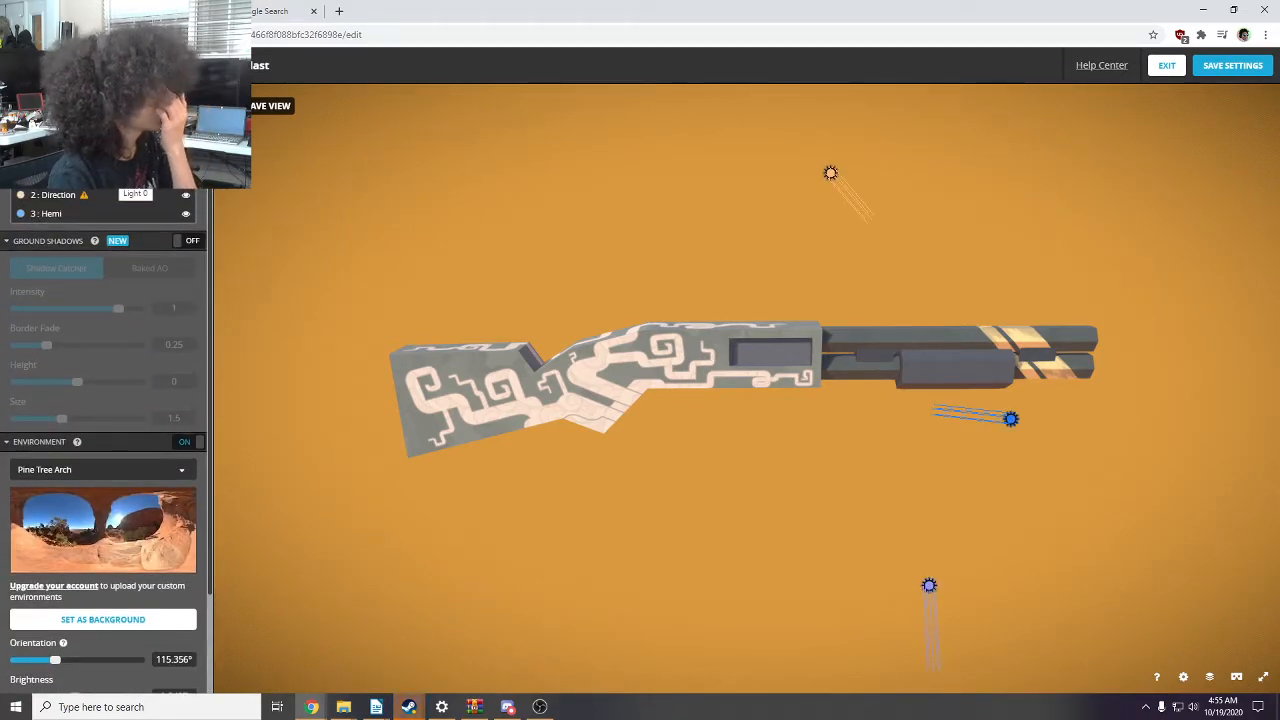
{"action": "left_click_drag", "start_coordinate": [502, 238], "coordinate": [188, 308]}
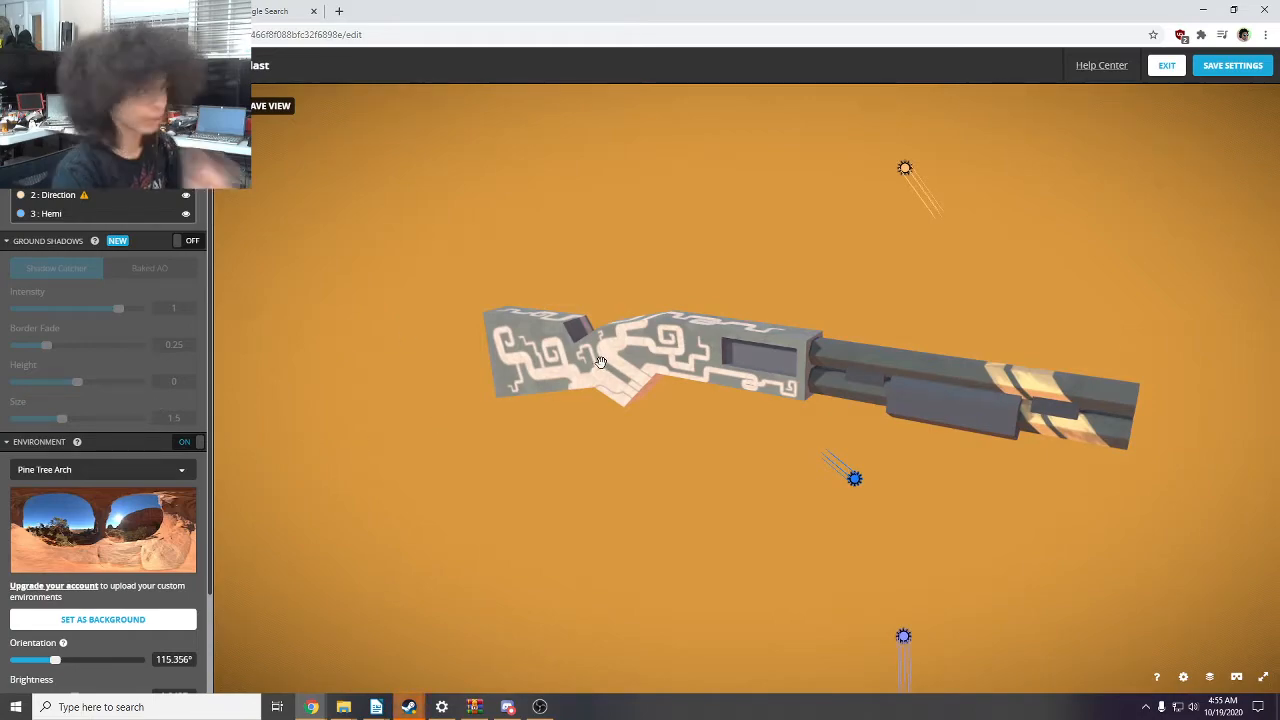
{"action": "scroll", "coordinate": [90, 480], "scroll_direction": "down", "scroll_amount": 2}
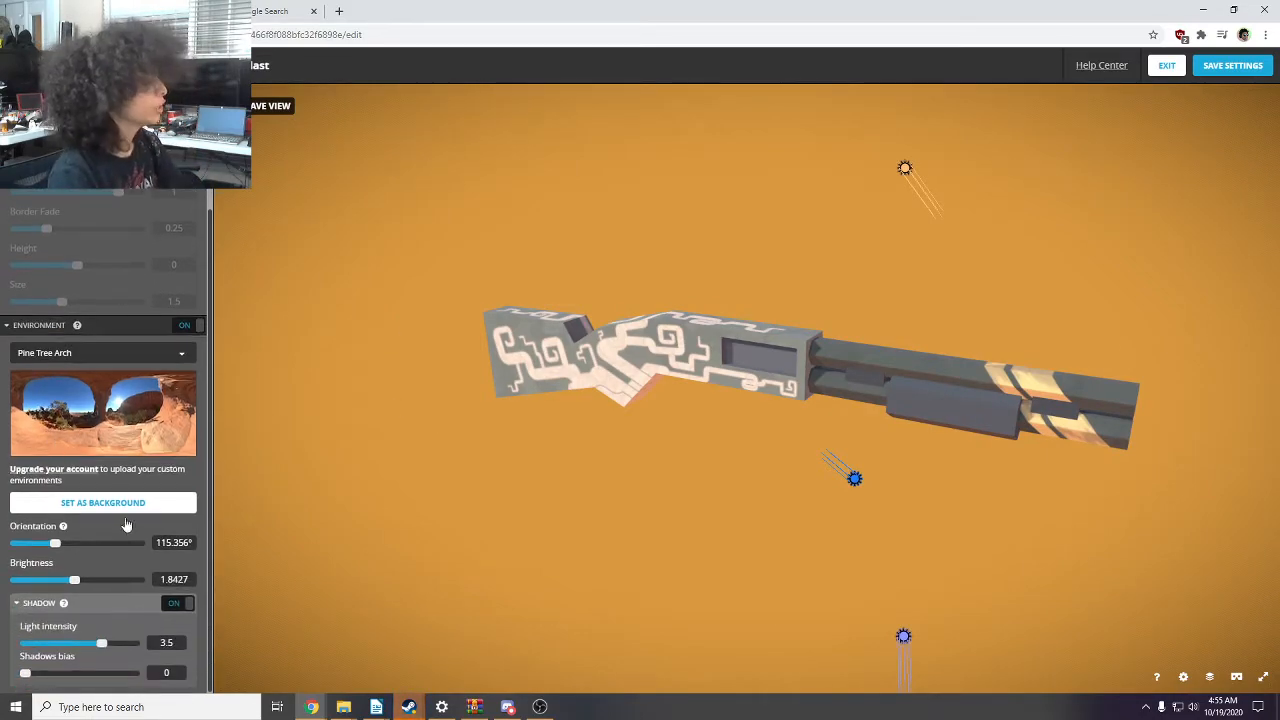
{"action": "mouse_move", "coordinate": [56, 542]}
{"action": "left_mouse_down"}
{"action": "mouse_move", "coordinate": [112, 540]}
{"action": "mouse_move", "coordinate": [59, 540]}
{"action": "left_mouse_up"}
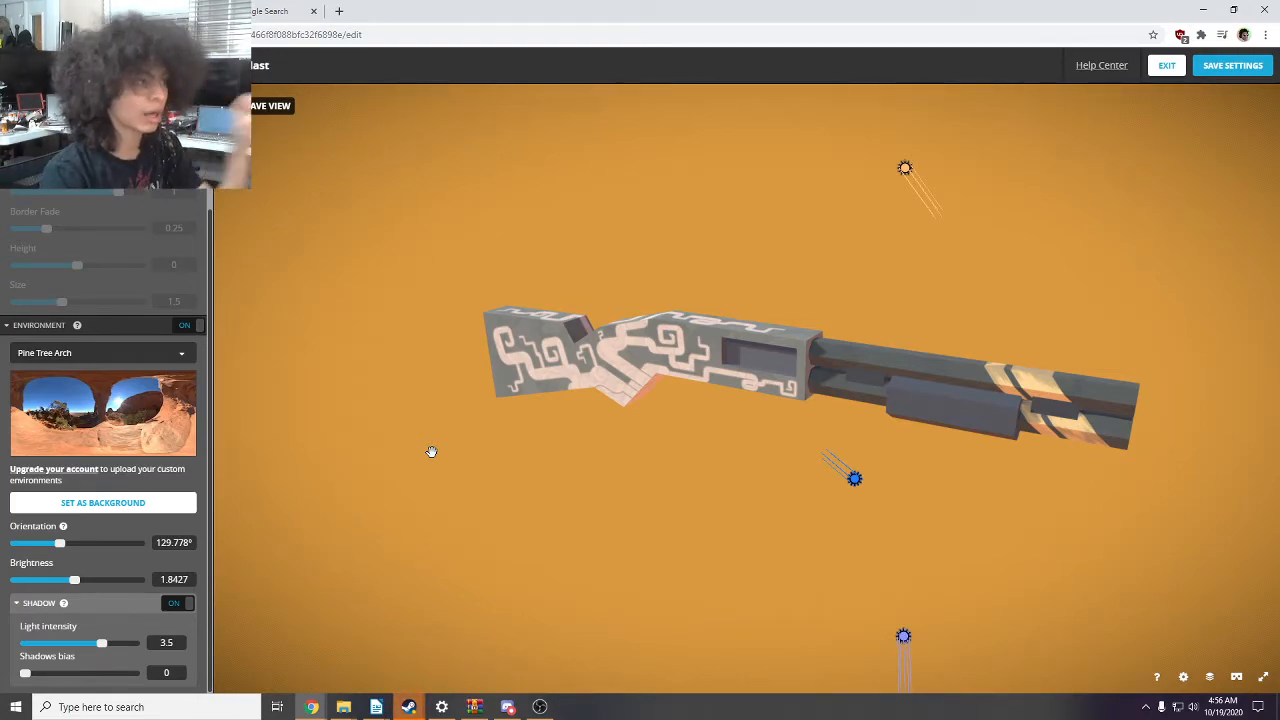
- Try several lighting presets in turn and view the shotgun under each one
{"action": "scroll", "coordinate": [122, 290], "scroll_direction": "up", "scroll_amount": 1}
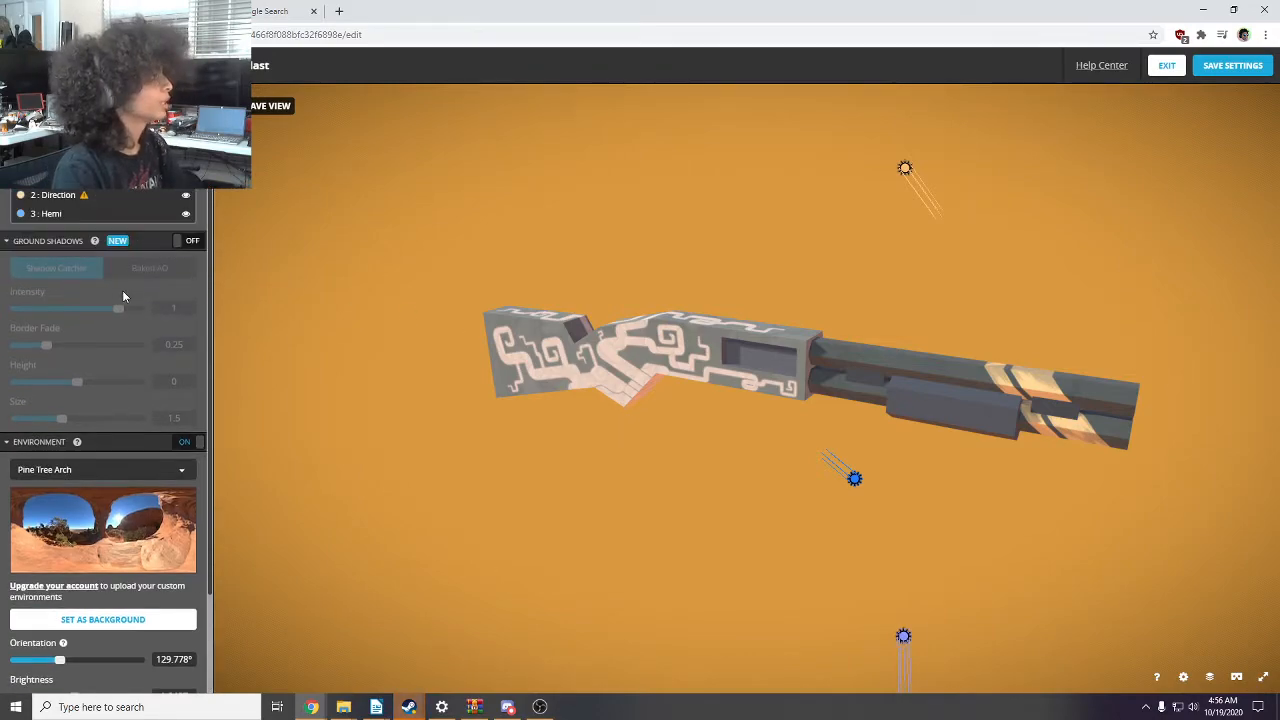
{"action": "left_click", "coordinate": [103, 147]}
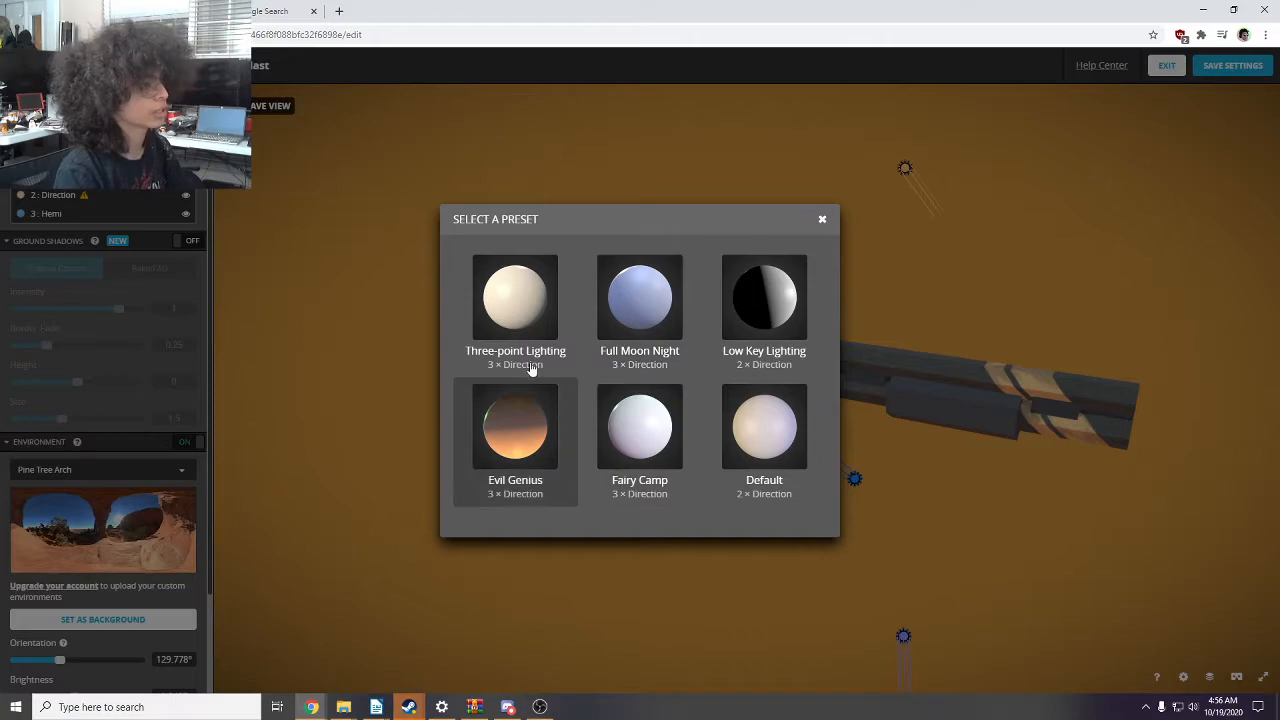
{"action": "left_click", "coordinate": [530, 420]}
{"action": "left_click_drag", "start_coordinate": [530, 400], "coordinate": [745, 350]}
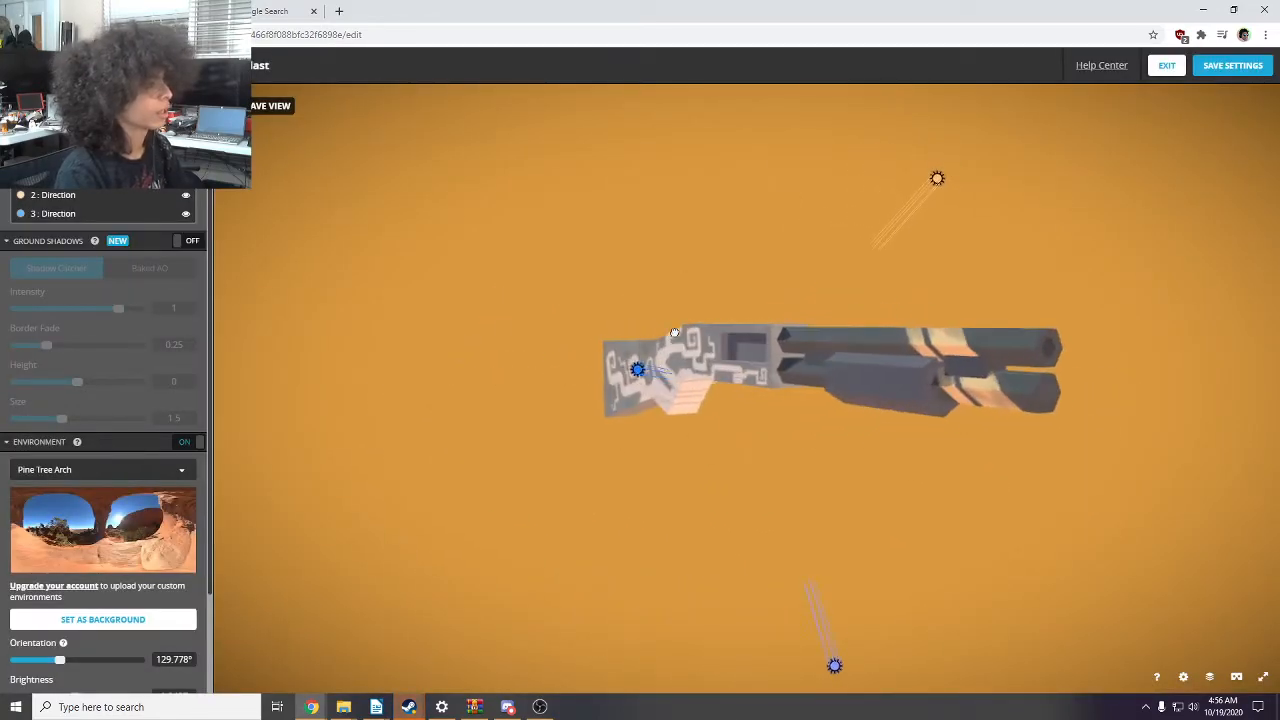
{"action": "left_click", "coordinate": [103, 147]}
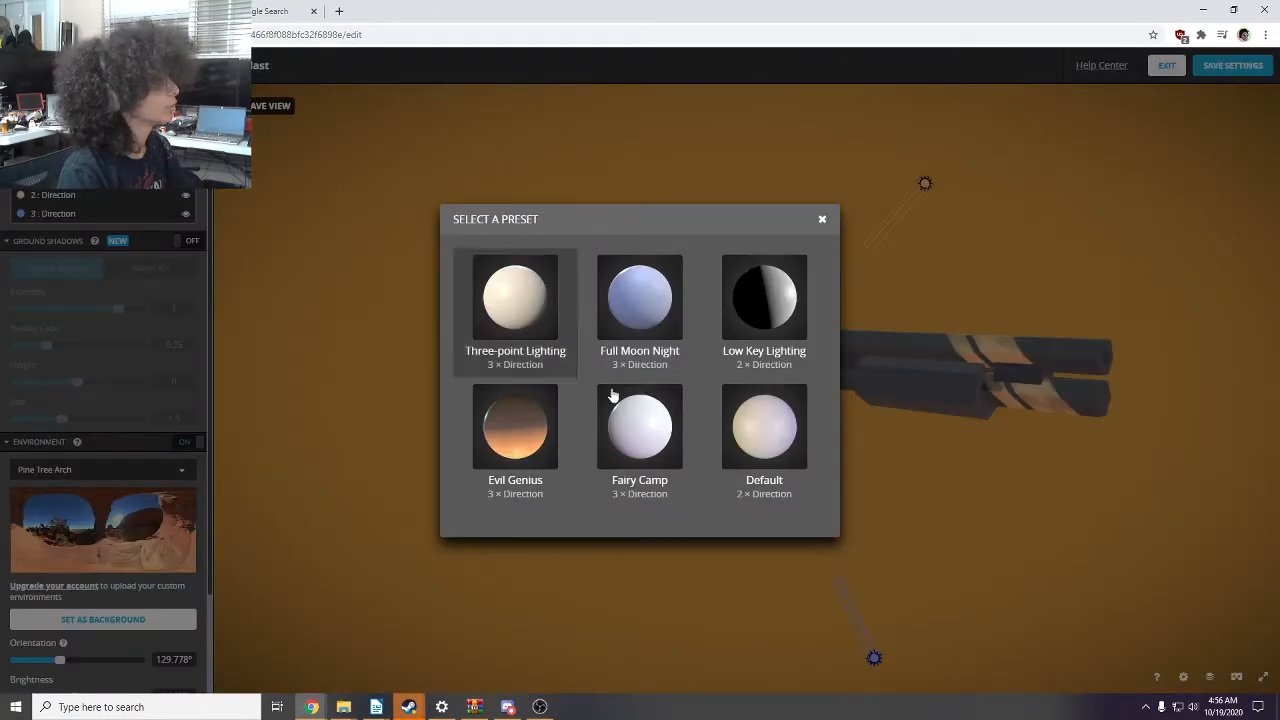
{"action": "left_click", "coordinate": [651, 426]}
{"action": "left_click_drag", "start_coordinate": [694, 400], "coordinate": [750, 380]}
{"action": "left_click", "coordinate": [103, 147]}
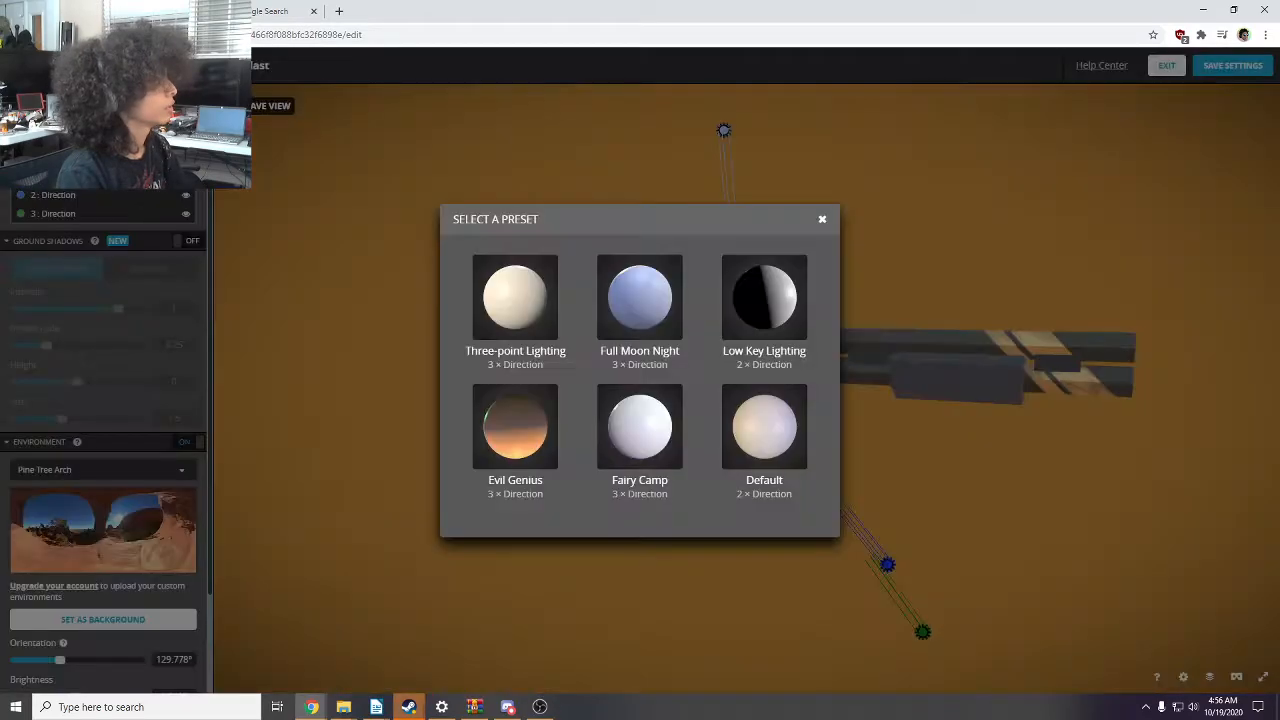
{"action": "left_click", "coordinate": [766, 429]}
{"action": "left_click_drag", "start_coordinate": [686, 457], "coordinate": [523, 491]}
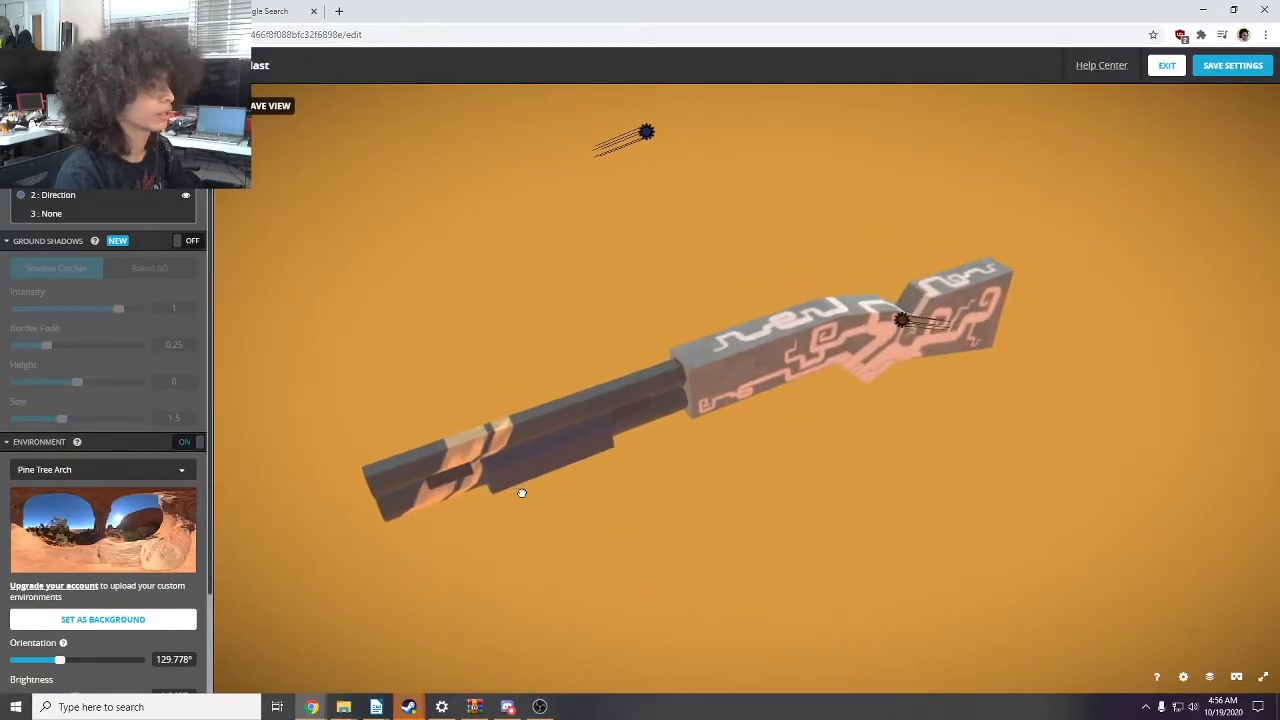
- Apply the Three-point Lighting preset and view the shotgun from its stock-and-barrel side
{"action": "left_click", "coordinate": [103, 147]}
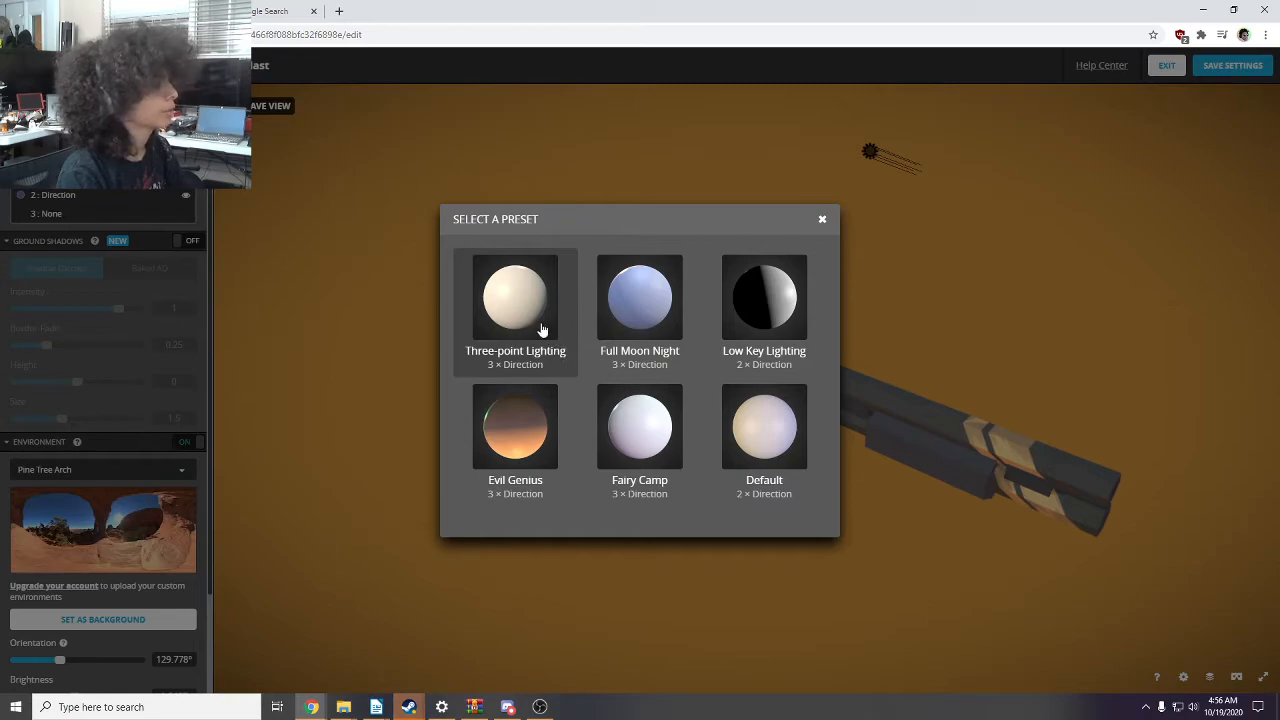
{"action": "left_click", "coordinate": [540, 340]}
{"action": "left_click_drag", "start_coordinate": [540, 340], "coordinate": [660, 317]}
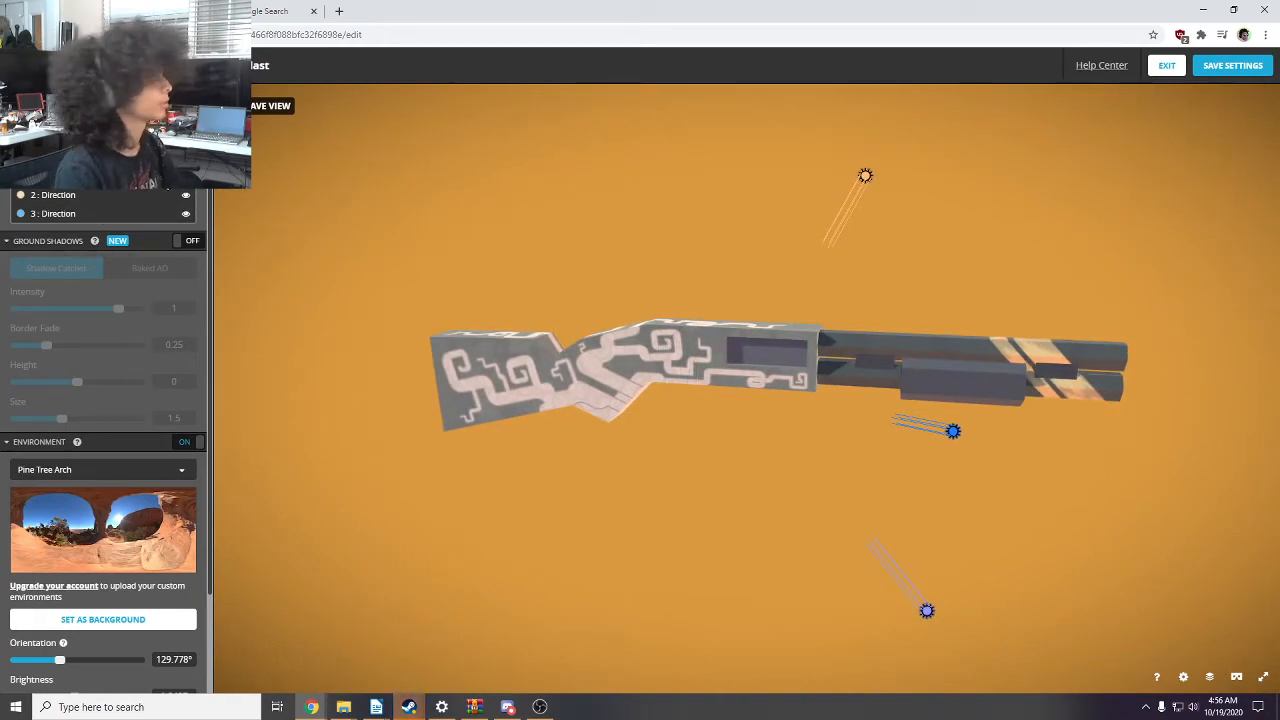
- Select the warm directional light and reposition it to shine from above the shotgun's stock, checking it from several angles
{"action": "left_click", "coordinate": [115, 194]}
{"action": "left_click_drag", "start_coordinate": [700, 300], "coordinate": [829, 169]}
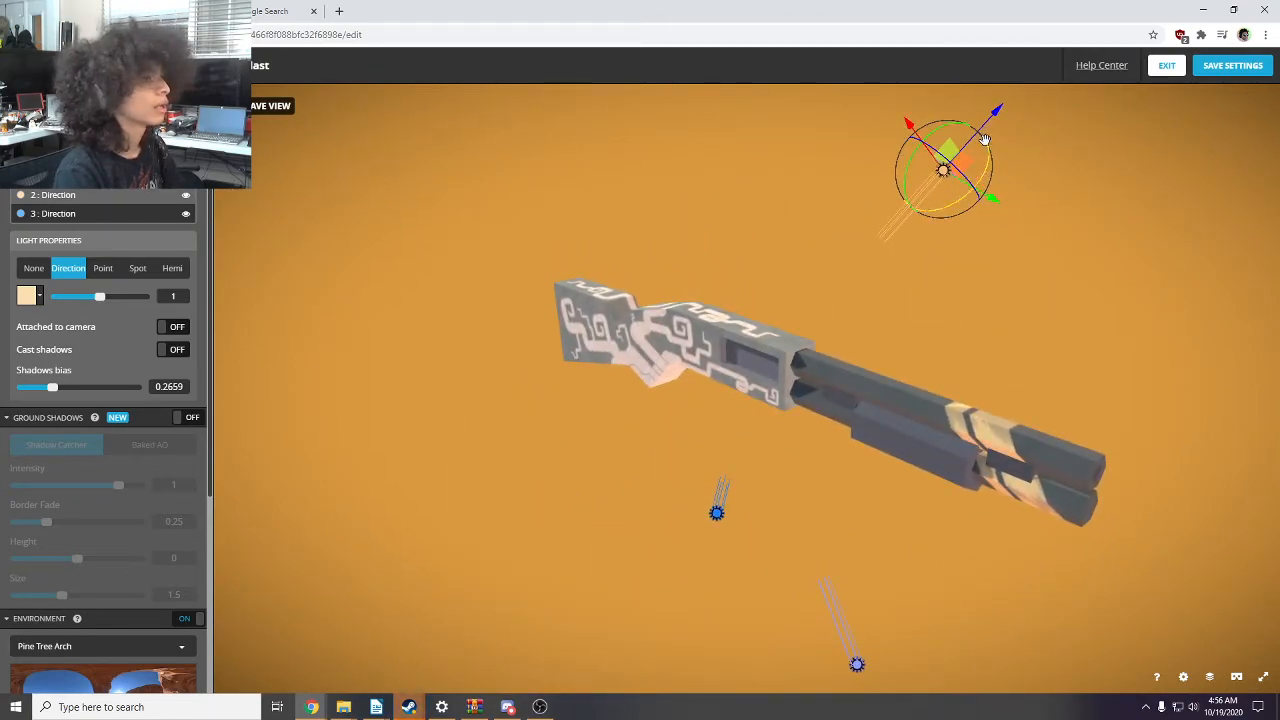
{"action": "mouse_move", "coordinate": [978, 162]}
{"action": "left_mouse_down"}
{"action": "mouse_move", "coordinate": [980, 177]}
{"action": "mouse_move", "coordinate": [851, 260]}
{"action": "mouse_move", "coordinate": [694, 283]}
{"action": "mouse_move", "coordinate": [916, 160]}
{"action": "mouse_move", "coordinate": [825, 502]}
{"action": "mouse_move", "coordinate": [969, 398]}
{"action": "left_mouse_up"}
{"action": "left_click_drag", "start_coordinate": [828, 279], "coordinate": [760, 292]}
{"action": "left_click_drag", "start_coordinate": [555, 490], "coordinate": [517, 203]}
{"action": "left_click_drag", "start_coordinate": [520, 270], "coordinate": [464, 292]}
{"action": "left_click_drag", "start_coordinate": [392, 322], "coordinate": [510, 303]}
{"action": "left_click_drag", "start_coordinate": [612, 388], "coordinate": [457, 380]}
{"action": "left_click_drag", "start_coordinate": [827, 188], "coordinate": [799, 101]}
{"action": "left_click_drag", "start_coordinate": [650, 215], "coordinate": [781, 269]}
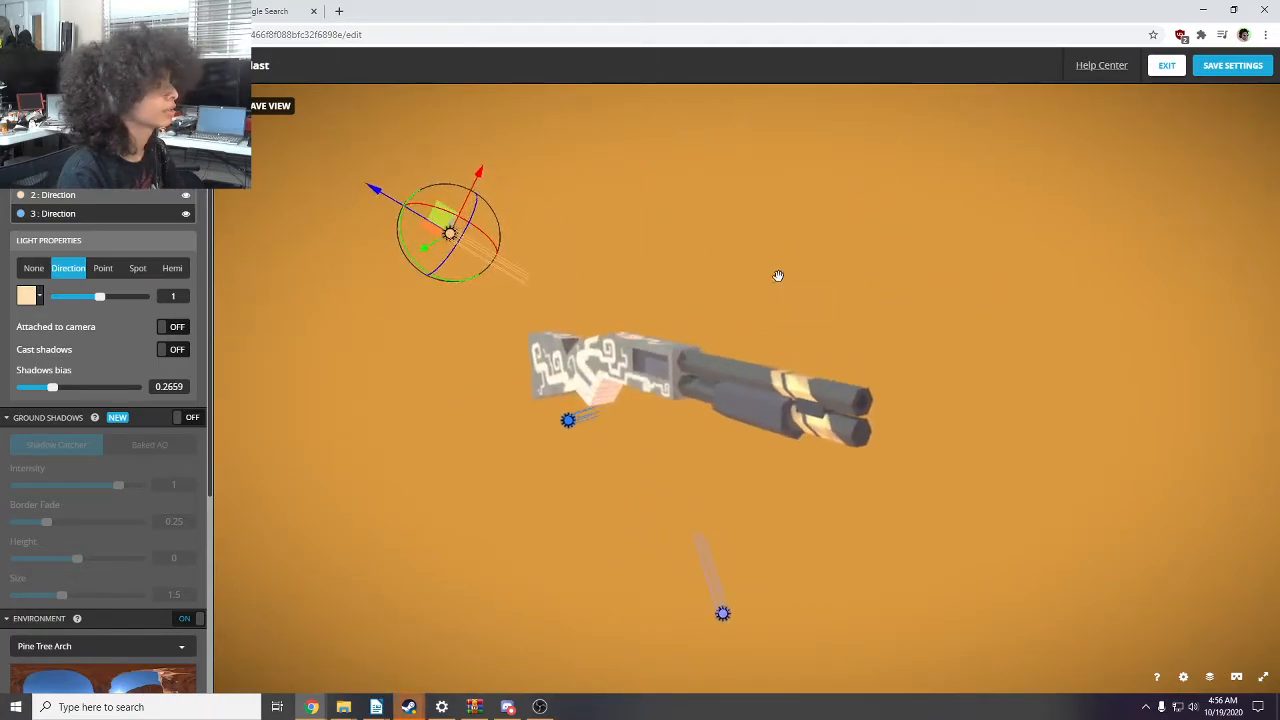
- Select the blue directional light and reposition it toward the underside of the shotgun's stock
{"action": "left_click", "coordinate": [565, 427]}
{"action": "left_click_drag", "start_coordinate": [597, 432], "coordinate": [715, 255]}
{"action": "scroll", "coordinate": [765, 248], "scroll_direction": "up", "scroll_amount": 4}
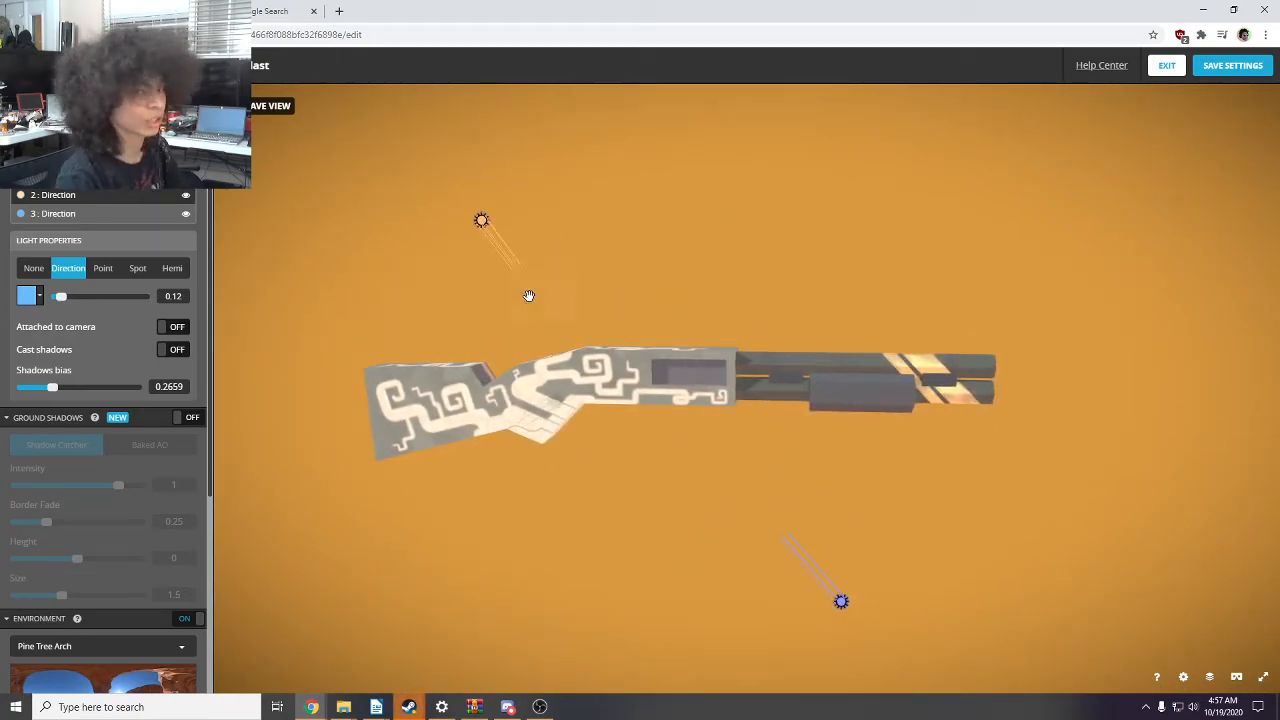
- Lighten the orange background color to #FDB451 and view the shotgun against it
{"action": "left_click", "coordinate": [22, 103]}
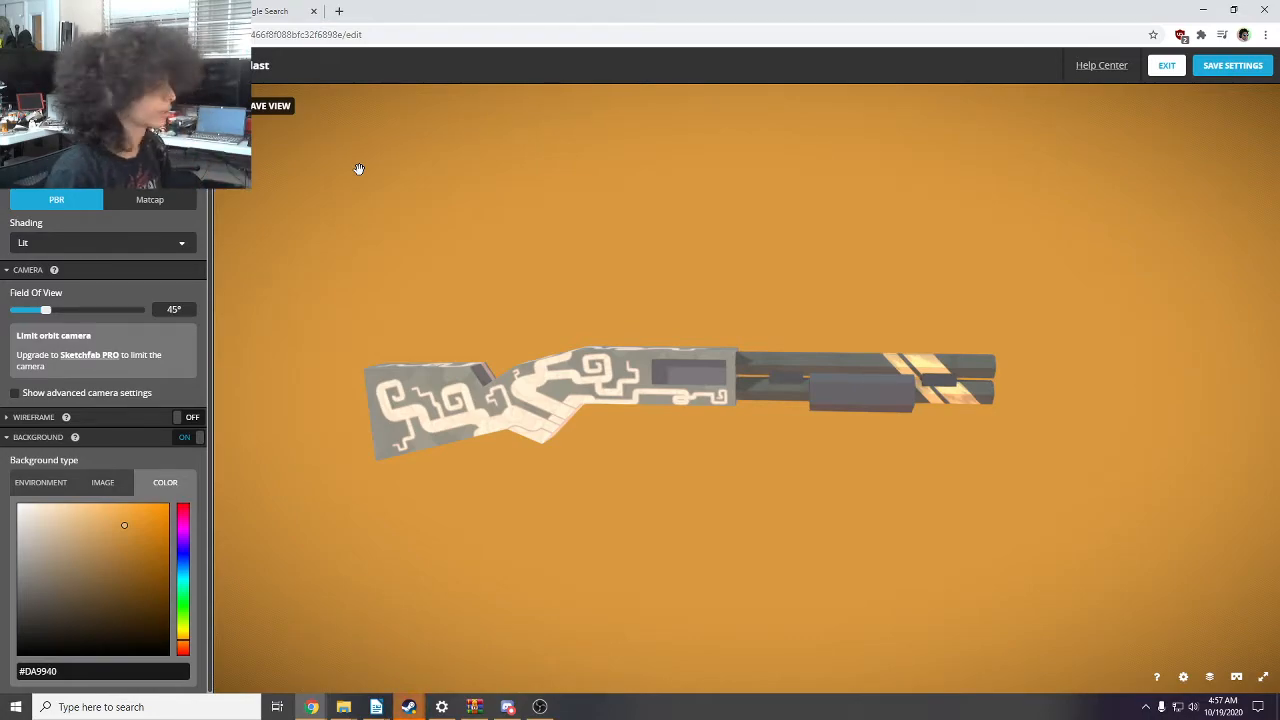
{"action": "left_click", "coordinate": [134, 513]}
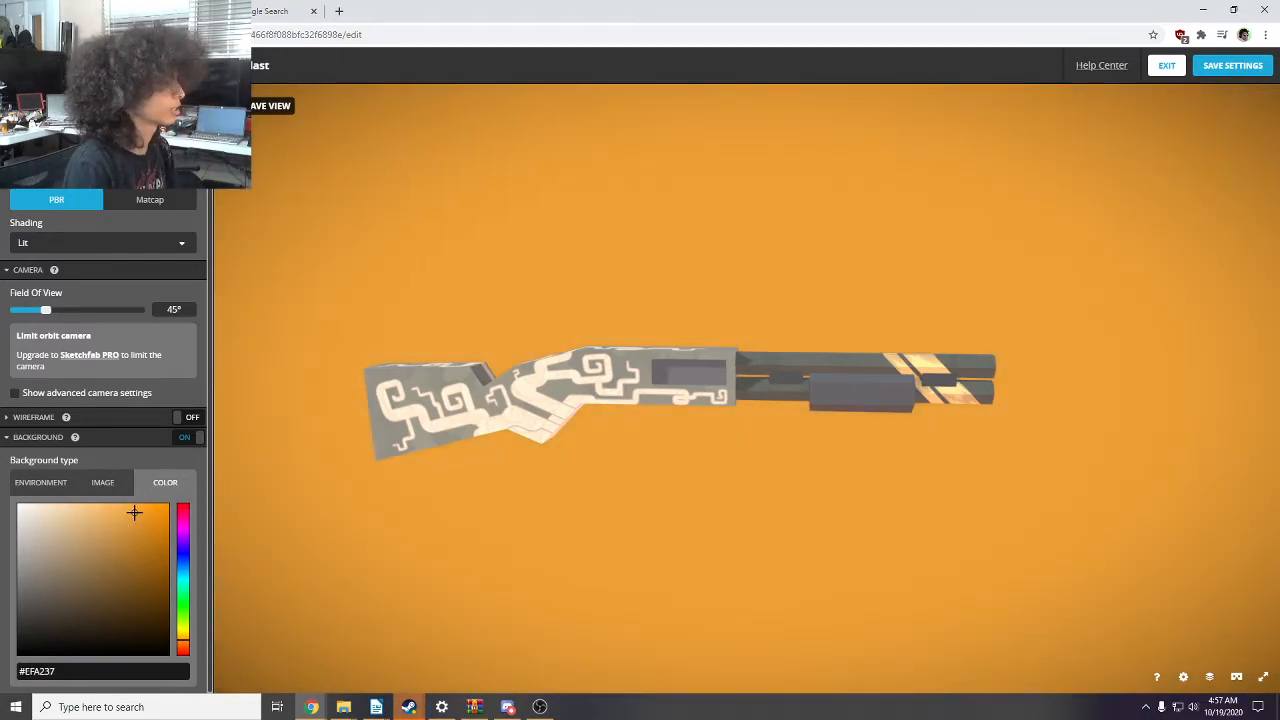
{"action": "left_click_drag", "start_coordinate": [134, 508], "coordinate": [119, 505]}
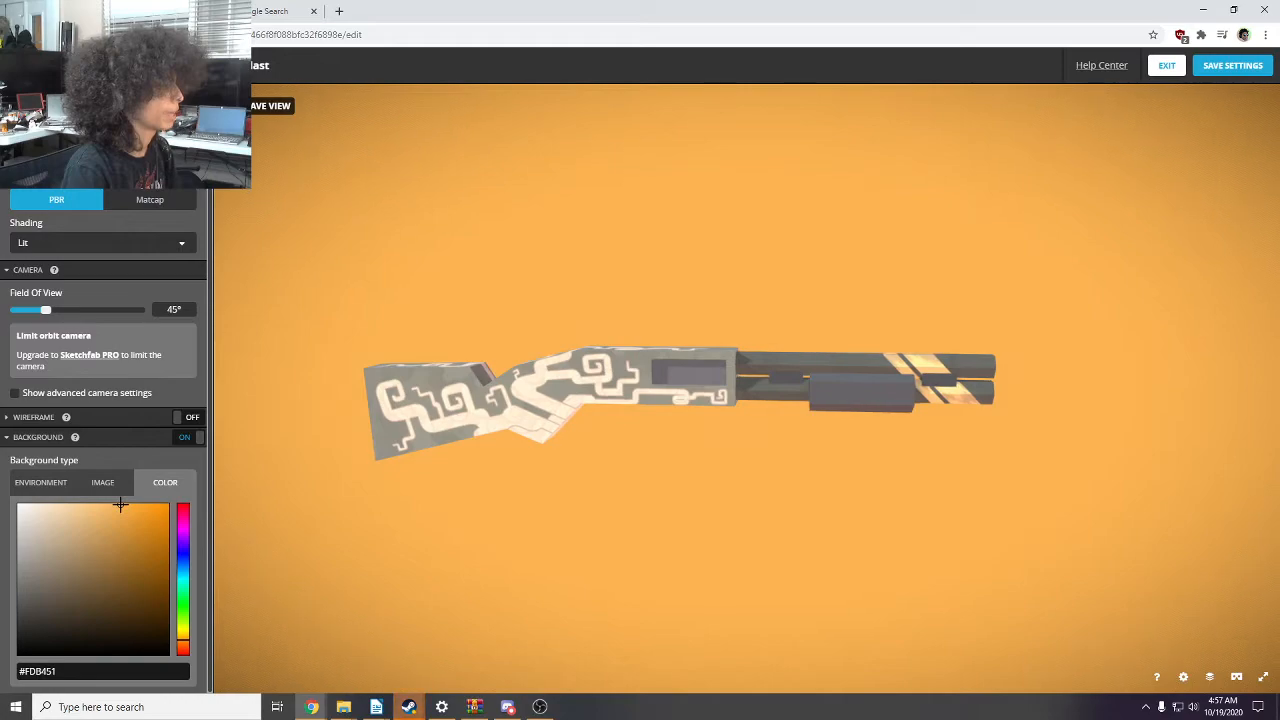
{"action": "mouse_move", "coordinate": [470, 470]}
{"action": "left_mouse_down"}
{"action": "mouse_move", "coordinate": [500, 466]}
{"action": "mouse_move", "coordinate": [374, 460]}
{"action": "mouse_move", "coordinate": [503, 463]}
{"action": "mouse_move", "coordinate": [541, 483]}
{"action": "mouse_move", "coordinate": [289, 460]}
{"action": "mouse_move", "coordinate": [574, 494]}
{"action": "mouse_move", "coordinate": [614, 480]}
{"action": "mouse_move", "coordinate": [609, 437]}
{"action": "mouse_move", "coordinate": [690, 352]}
{"action": "left_mouse_up"}
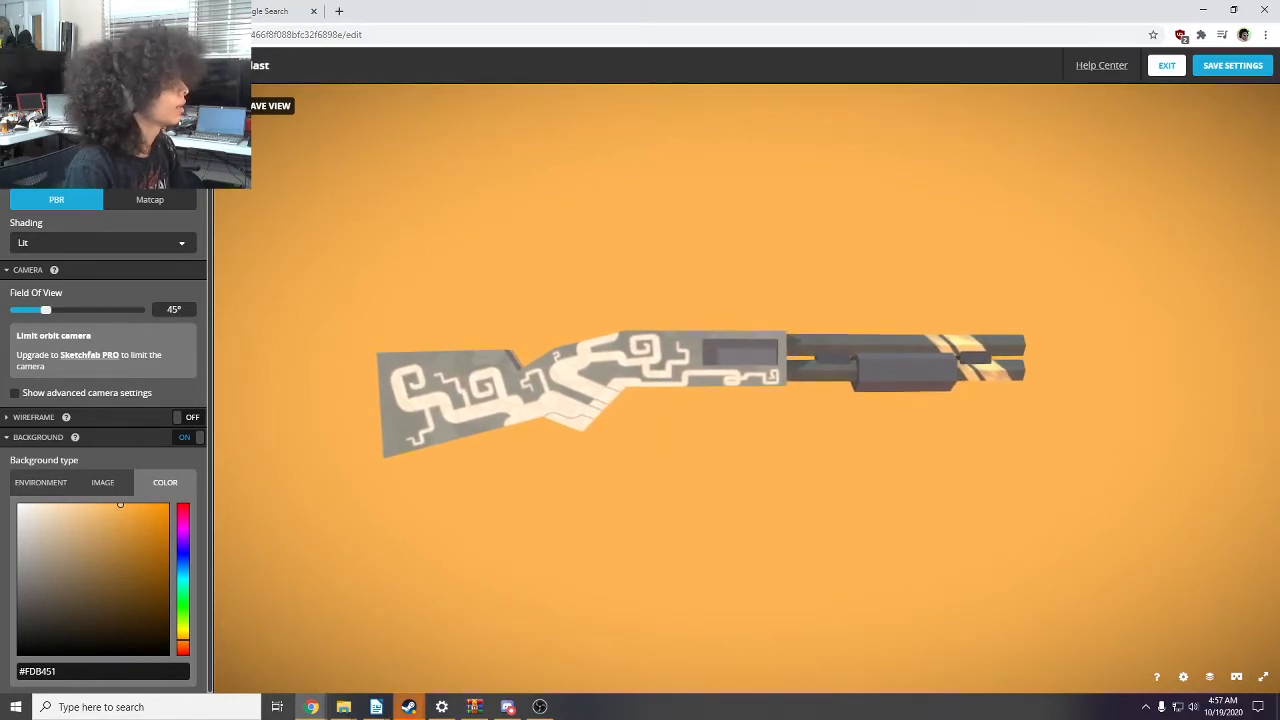
- Raise the blue directional light's intensity to 0.8735 and view the shotgun from its far side and muzzle
{"action": "left_click", "coordinate": [42, 104]}
{"action": "left_click", "coordinate": [86, 196]}
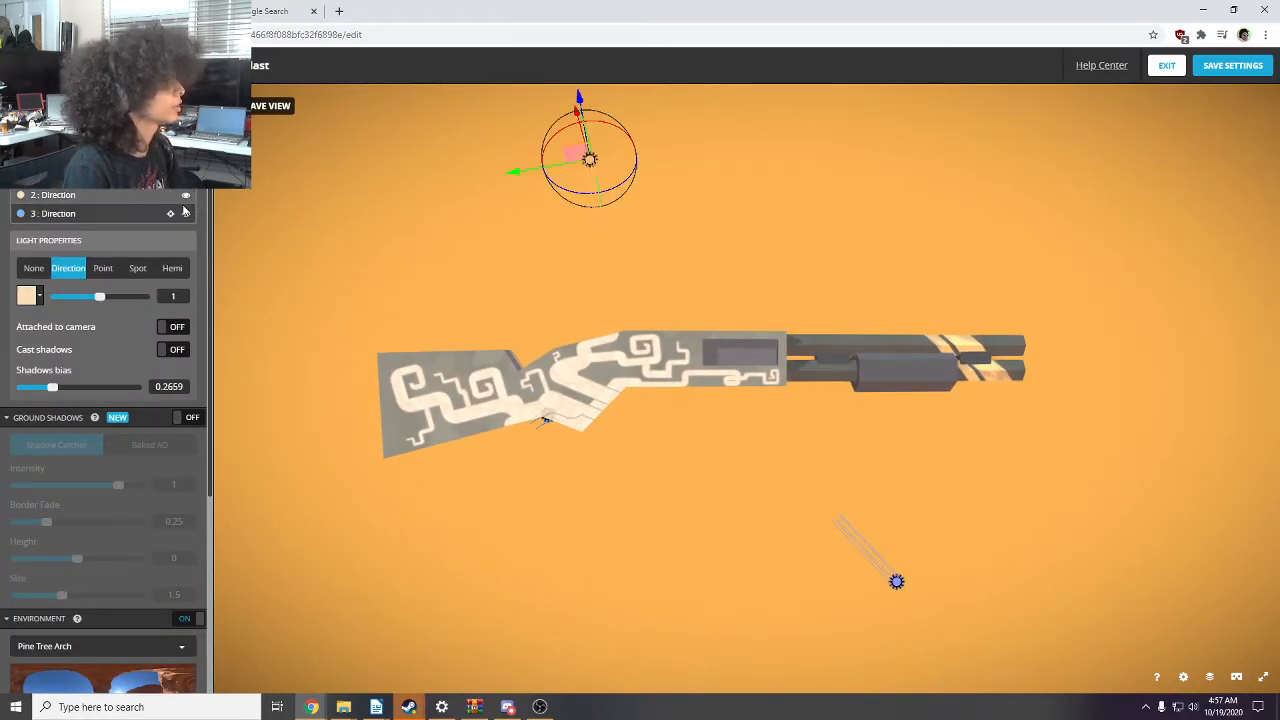
{"action": "left_click_drag", "start_coordinate": [526, 309], "coordinate": [431, 340]}
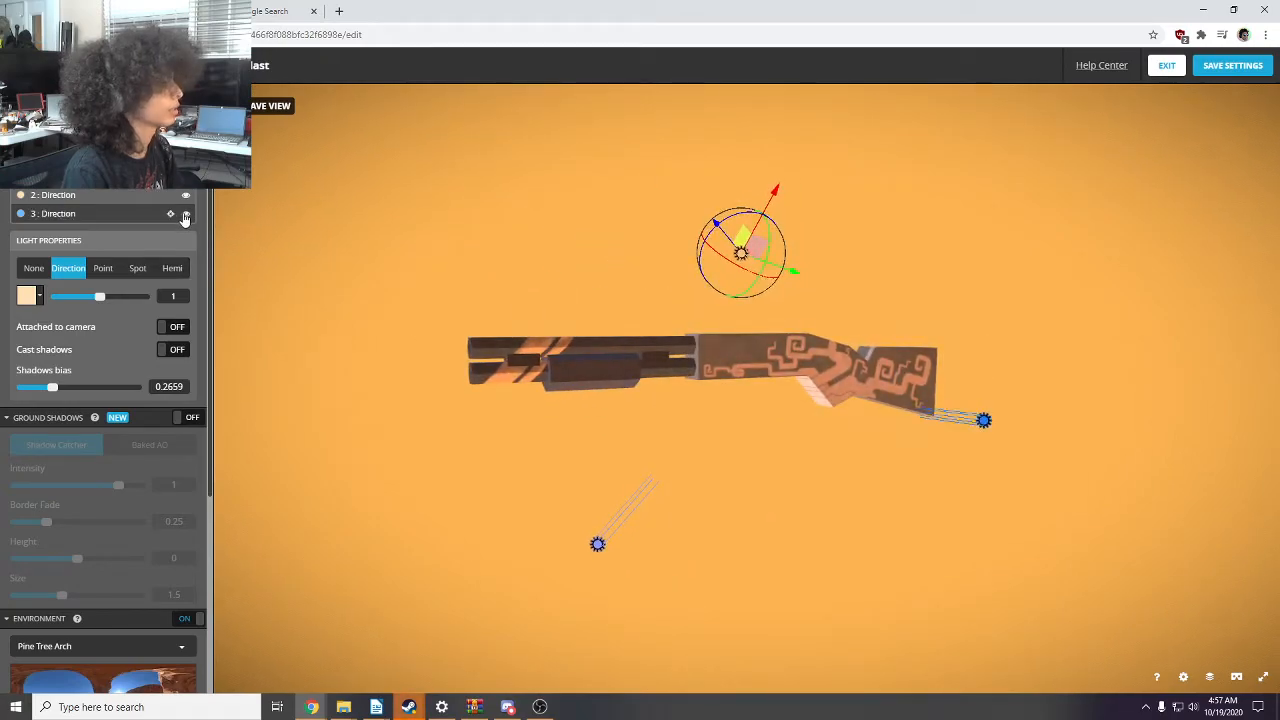
{"action": "left_click", "coordinate": [45, 195]}
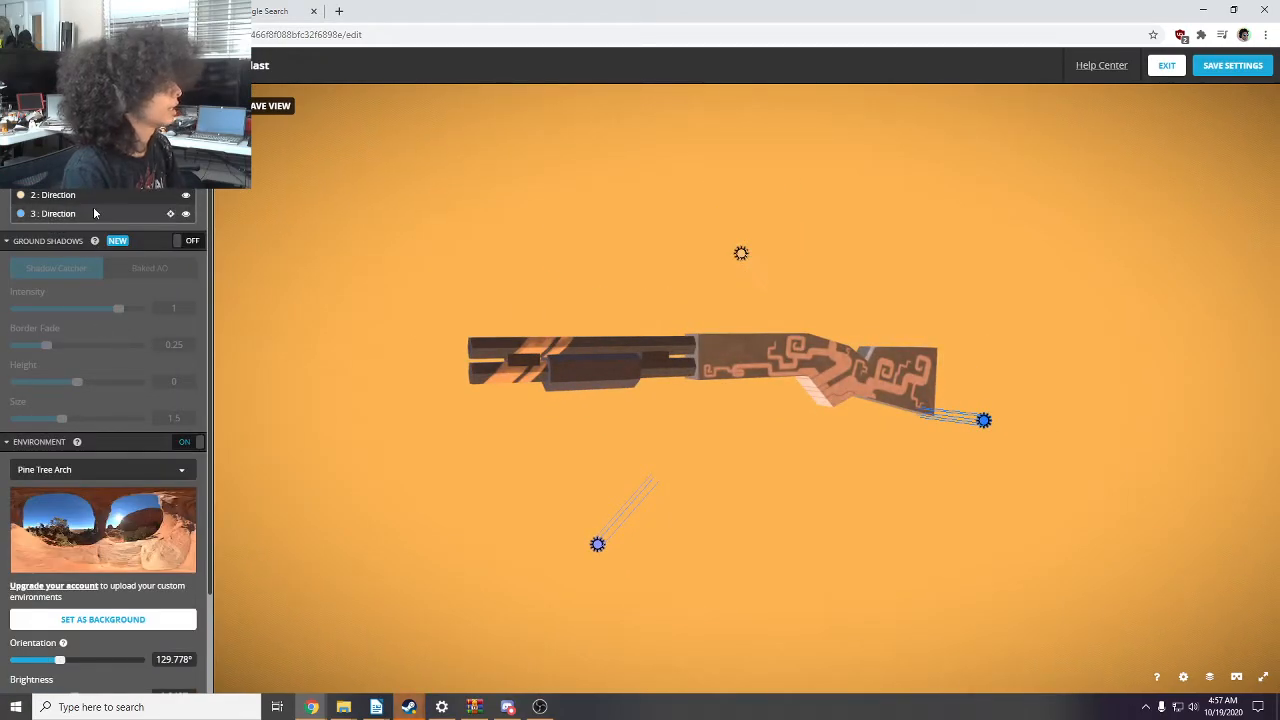
{"action": "left_click", "coordinate": [93, 212]}
{"action": "left_click_drag", "start_coordinate": [66, 298], "coordinate": [94, 297]}
{"action": "left_click_drag", "start_coordinate": [405, 344], "coordinate": [583, 370]}
{"action": "left_click_drag", "start_coordinate": [471, 414], "coordinate": [425, 350]}
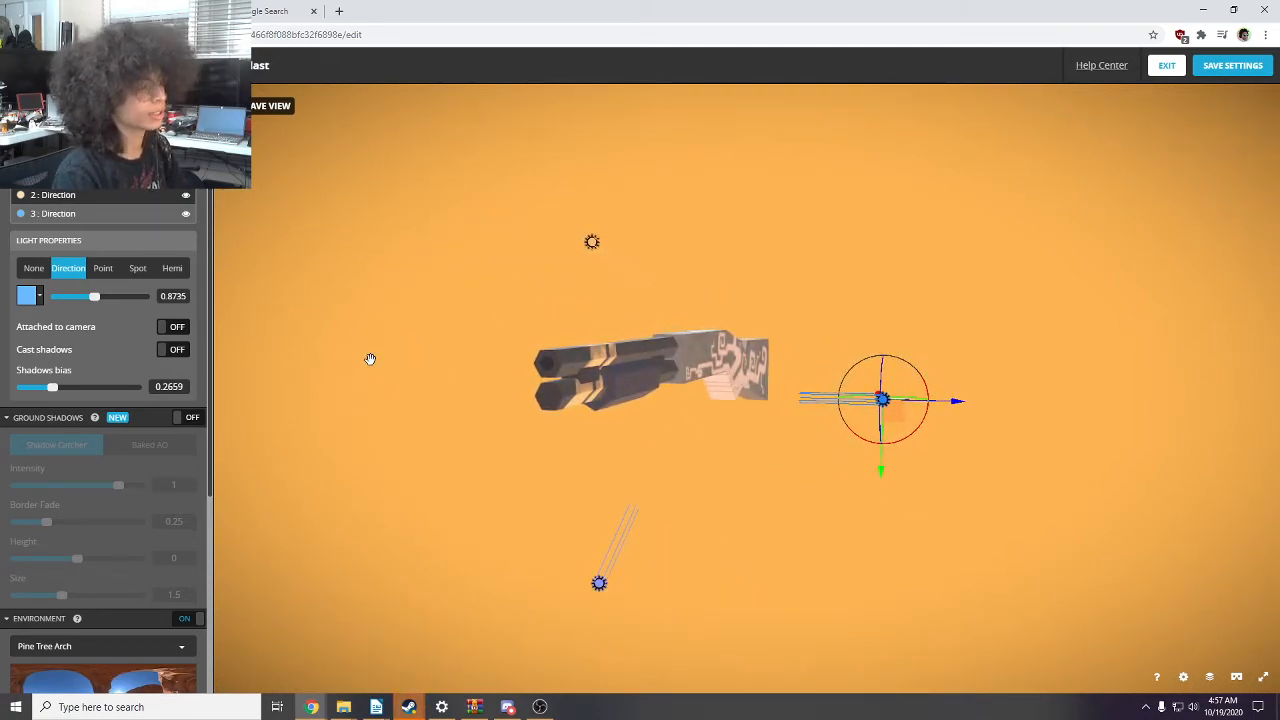
- Lower the blue directional light to its minimum intensity to compare the shading, and raise it again
{"action": "left_click_drag", "start_coordinate": [94, 297], "coordinate": [3, 304]}
{"action": "left_click_drag", "start_coordinate": [480, 360], "coordinate": [555, 383]}
{"action": "left_click_drag", "start_coordinate": [815, 358], "coordinate": [450, 380]}
{"action": "left_click_drag", "start_coordinate": [55, 305], "coordinate": [95, 300]}
{"action": "left_click_drag", "start_coordinate": [560, 380], "coordinate": [595, 402]}
- Turn on Ground Shadows, try the Shadow Catcher, and switch the shadow type to Baked AO
{"action": "scroll", "coordinate": [81, 410], "scroll_direction": "down", "scroll_amount": 2}
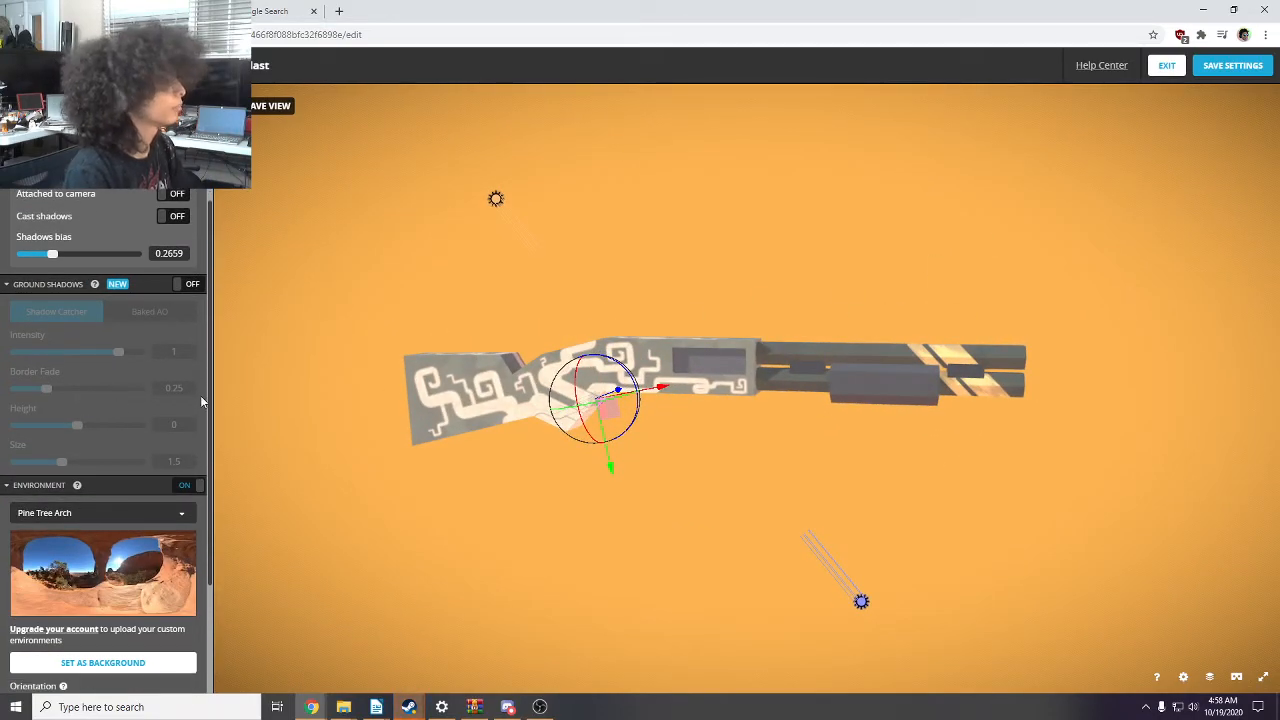
{"action": "left_click_drag", "start_coordinate": [639, 272], "coordinate": [461, 209]}
{"action": "left_click_drag", "start_coordinate": [901, 280], "coordinate": [482, 290]}
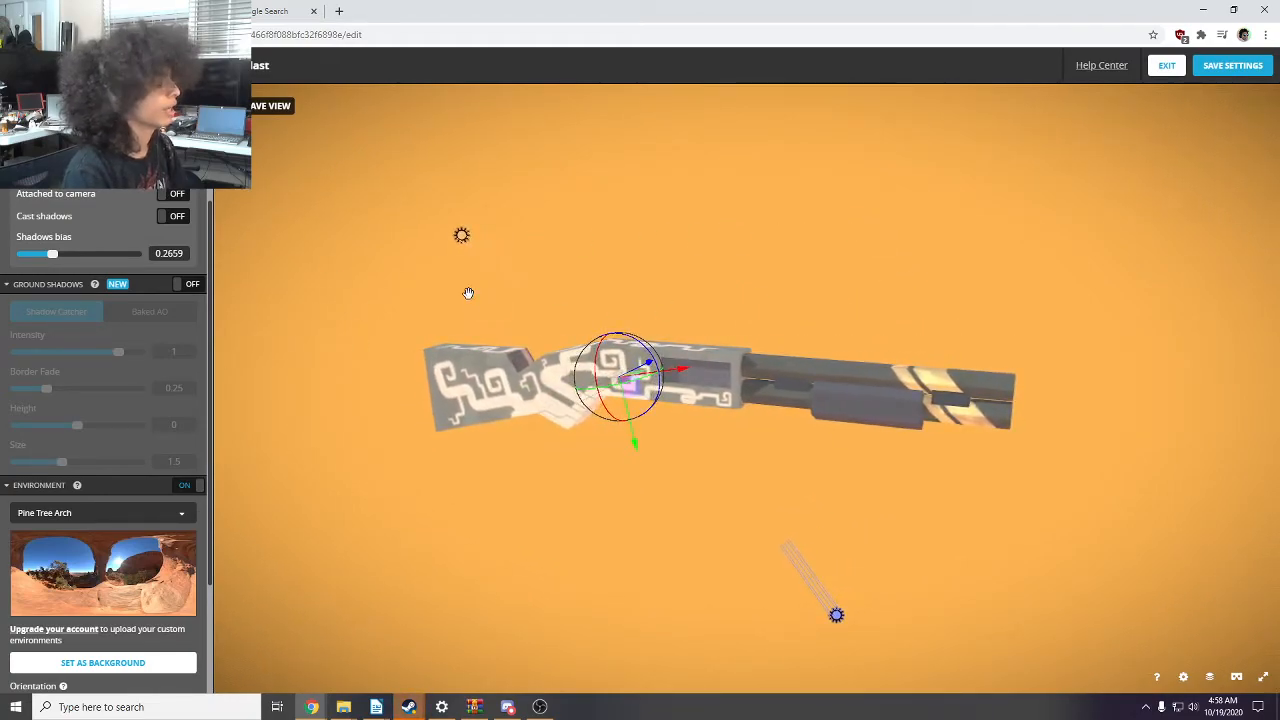
{"action": "left_click", "coordinate": [185, 285]}
{"action": "left_click_drag", "start_coordinate": [351, 291], "coordinate": [583, 331]}
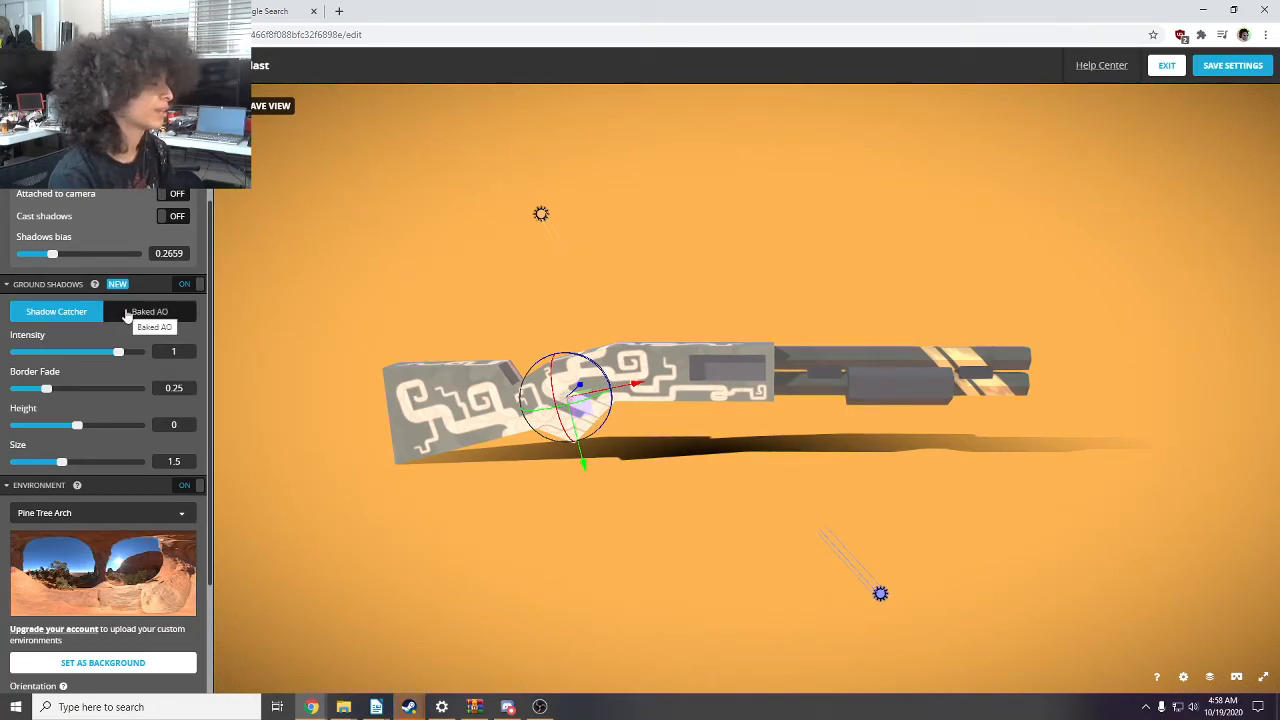
{"action": "left_click", "coordinate": [127, 313]}
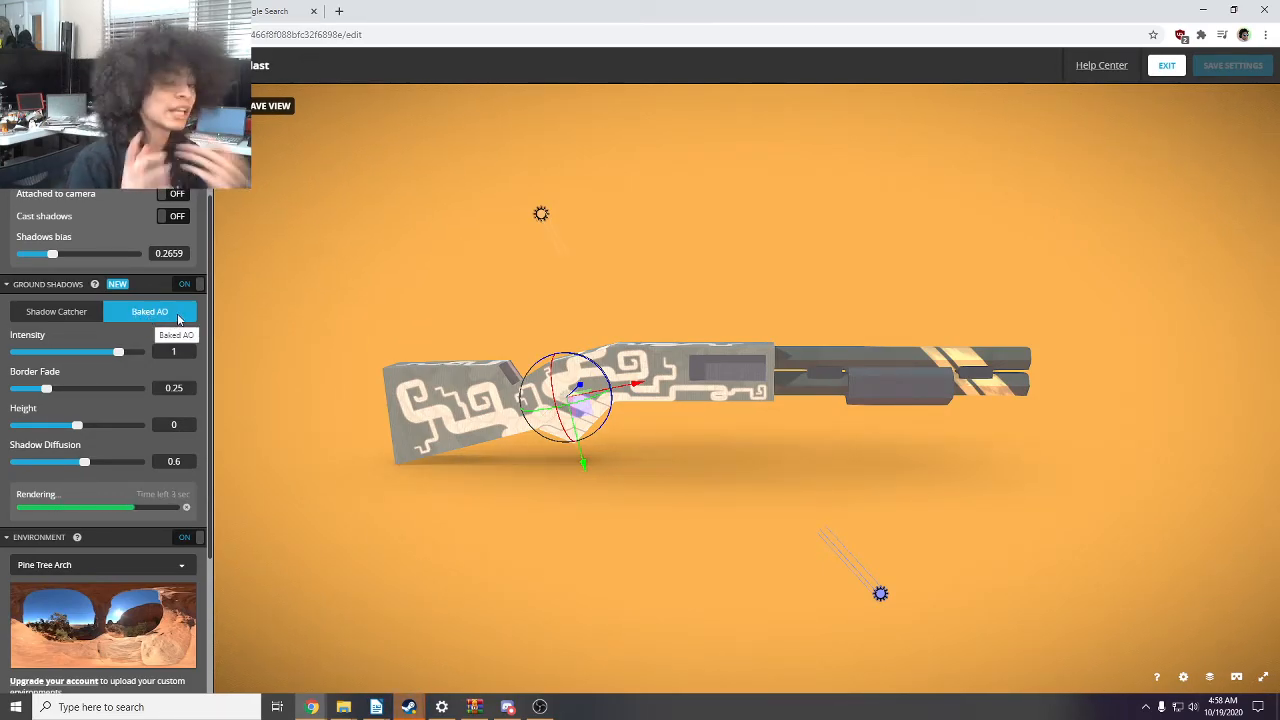
{"action": "left_click_drag", "start_coordinate": [428, 357], "coordinate": [657, 412]}
- Save a closer, slightly angled view of the shotgun as the thumbnail, and exit the editor with the settings saved
{"action": "scroll", "coordinate": [657, 412], "scroll_direction": "up", "scroll_amount": 3}
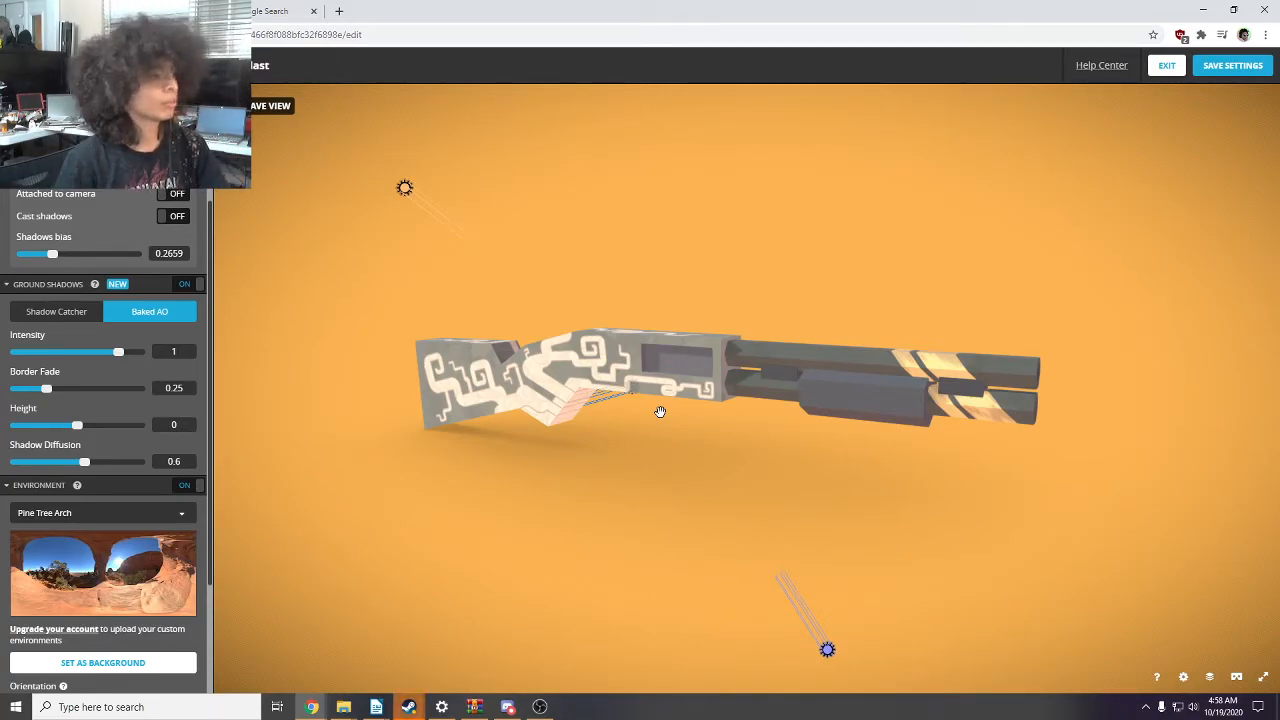
{"action": "left_click_drag", "start_coordinate": [599, 320], "coordinate": [643, 306]}
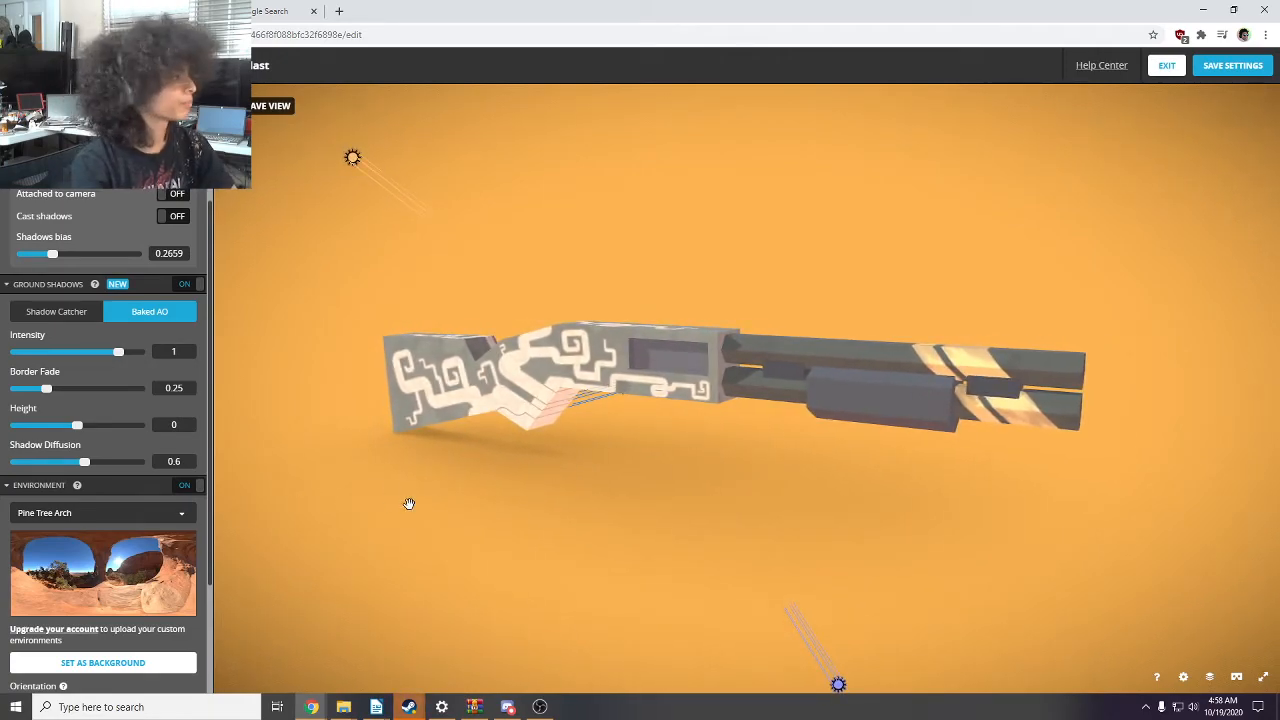
{"action": "scroll", "coordinate": [451, 469], "scroll_direction": "up", "scroll_amount": 3}
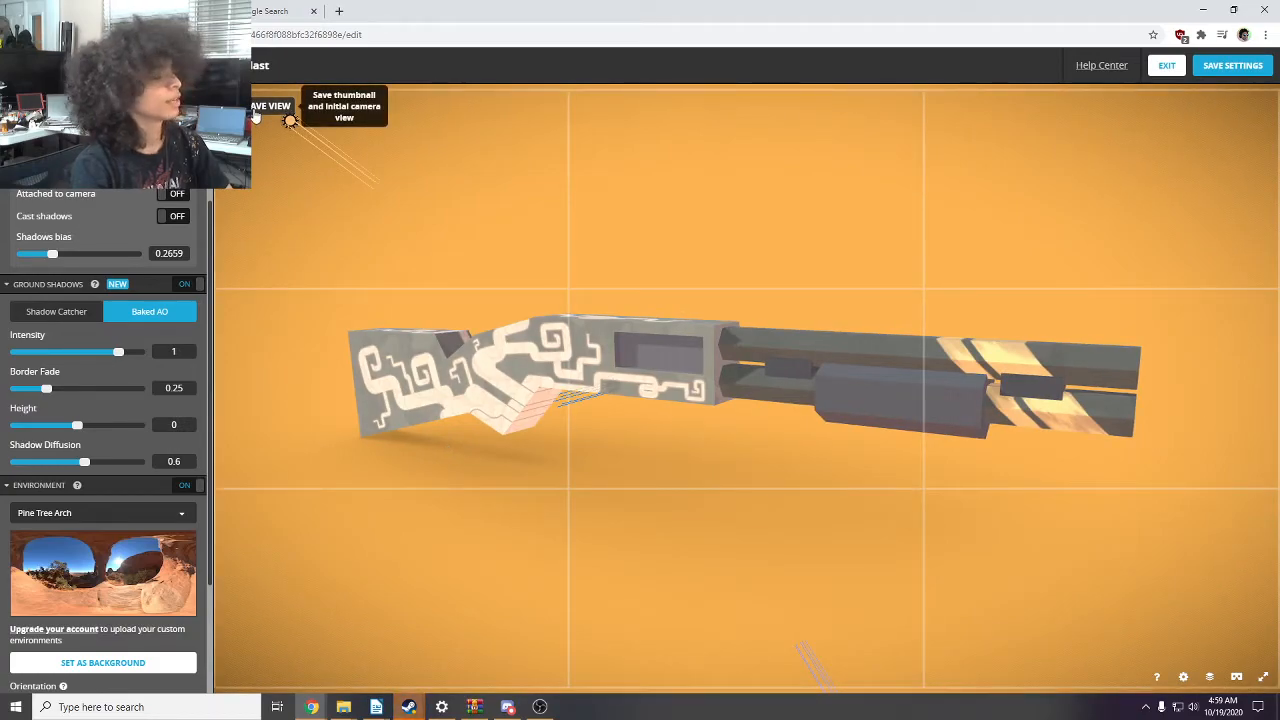
{"action": "left_click", "coordinate": [255, 115]}
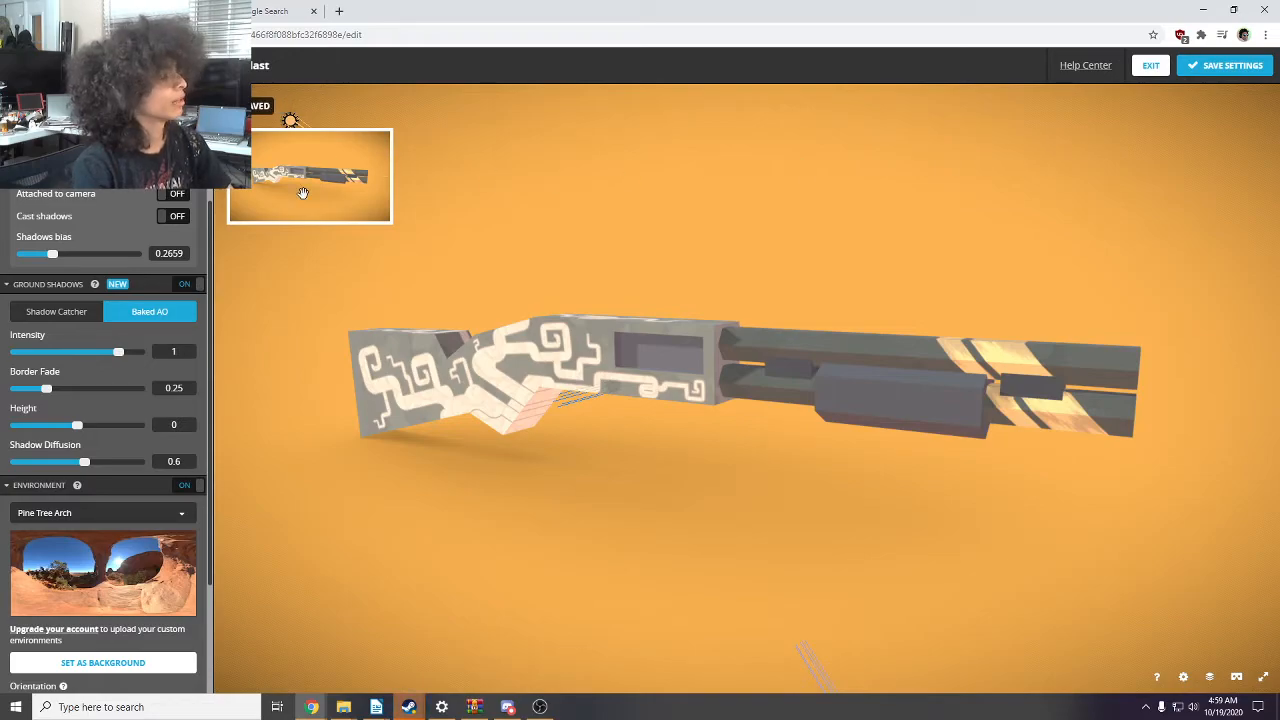
{"action": "left_click", "coordinate": [1151, 65]}
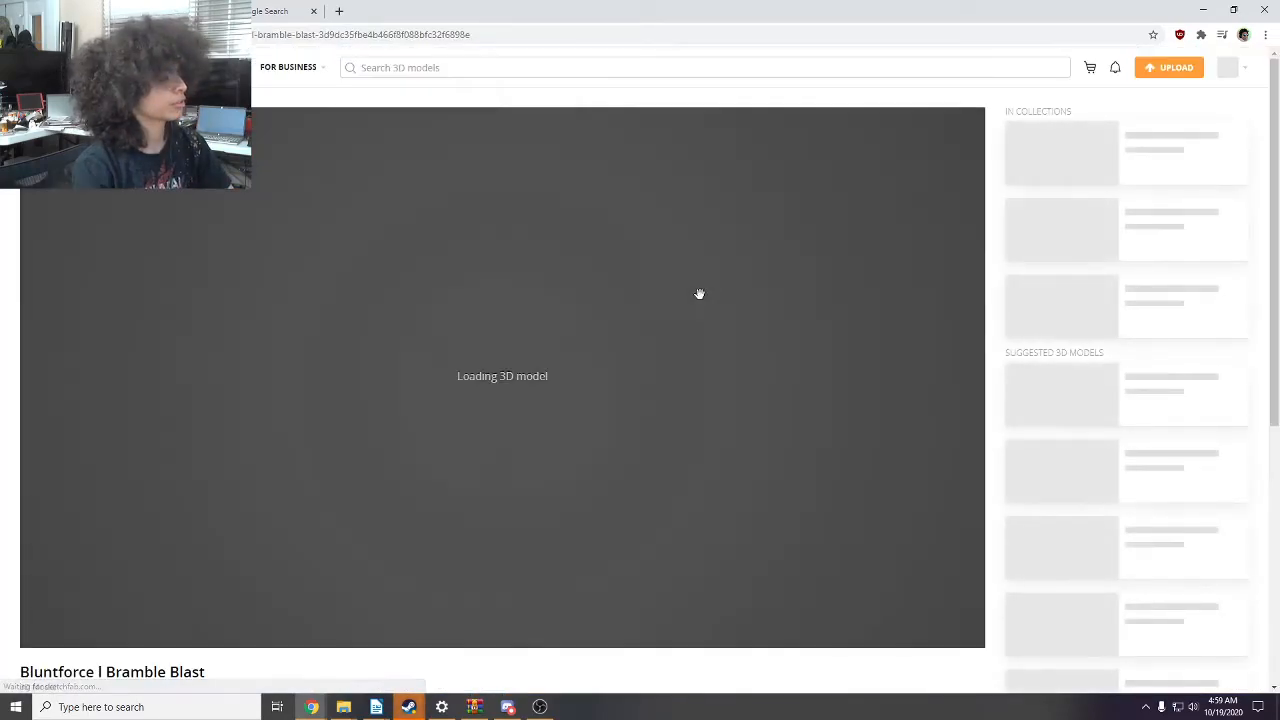
- Look over the Bluntforce l Bramble Blast model page and turn the shotgun in the viewer to check the saved settings
{"action": "scroll", "coordinate": [700, 293], "scroll_direction": "down", "scroll_amount": 6}
{"action": "scroll", "coordinate": [680, 291], "scroll_direction": "up", "scroll_amount": 6}
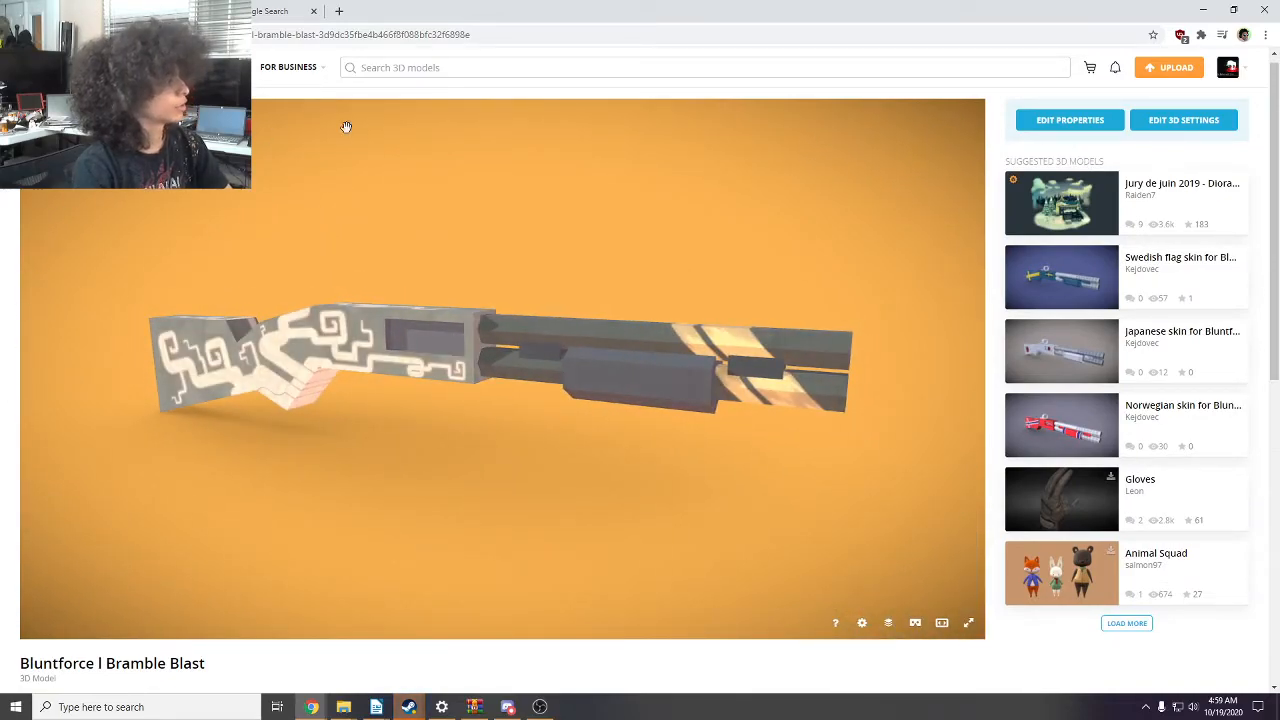
{"action": "mouse_move", "coordinate": [404, 385]}
{"action": "left_mouse_down"}
{"action": "mouse_move", "coordinate": [709, 329]}
{"action": "mouse_move", "coordinate": [486, 354]}
{"action": "mouse_move", "coordinate": [752, 393]}
{"action": "mouse_move", "coordinate": [614, 363]}
{"action": "left_mouse_up"}
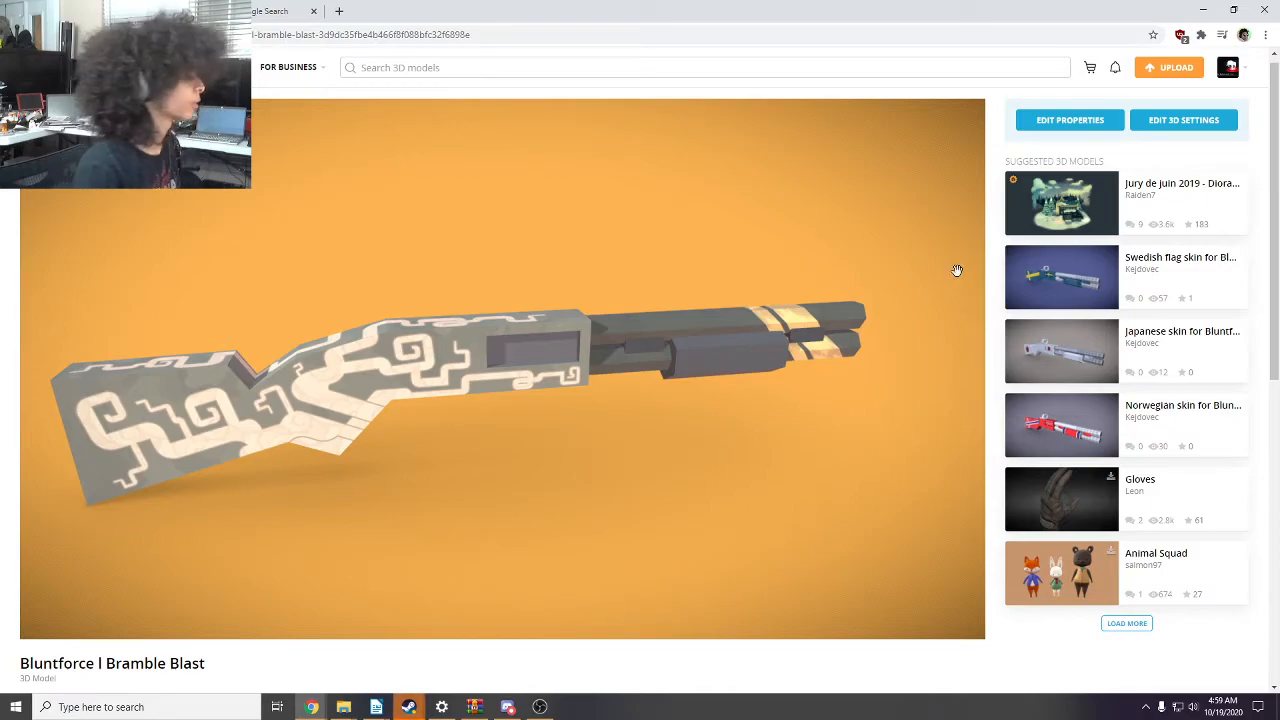
- Switch to Steam and view the preview images on the Empire l Ramrod Workshop page
{"action": "mouse_move", "coordinate": [408, 707]}
{"action": "left_click", "coordinate": [340, 650]}
{"action": "left_click", "coordinate": [530, 349]}
{"action": "scroll", "coordinate": [250, 348], "scroll_direction": "up", "scroll_amount": 2}
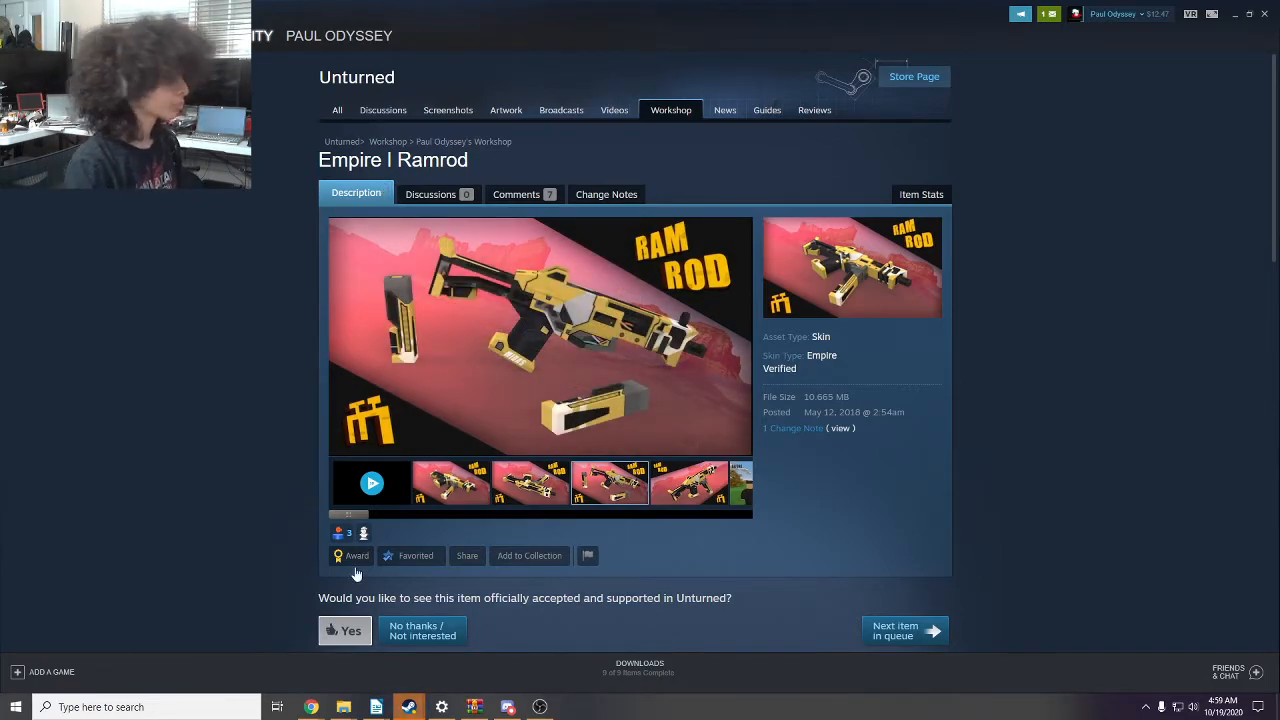
- Switch back to Chrome and copy the direct share link of the Bluntforce l Bramble Blast model
{"action": "mouse_move", "coordinate": [311, 706]}
{"action": "left_click", "coordinate": [327, 682]}
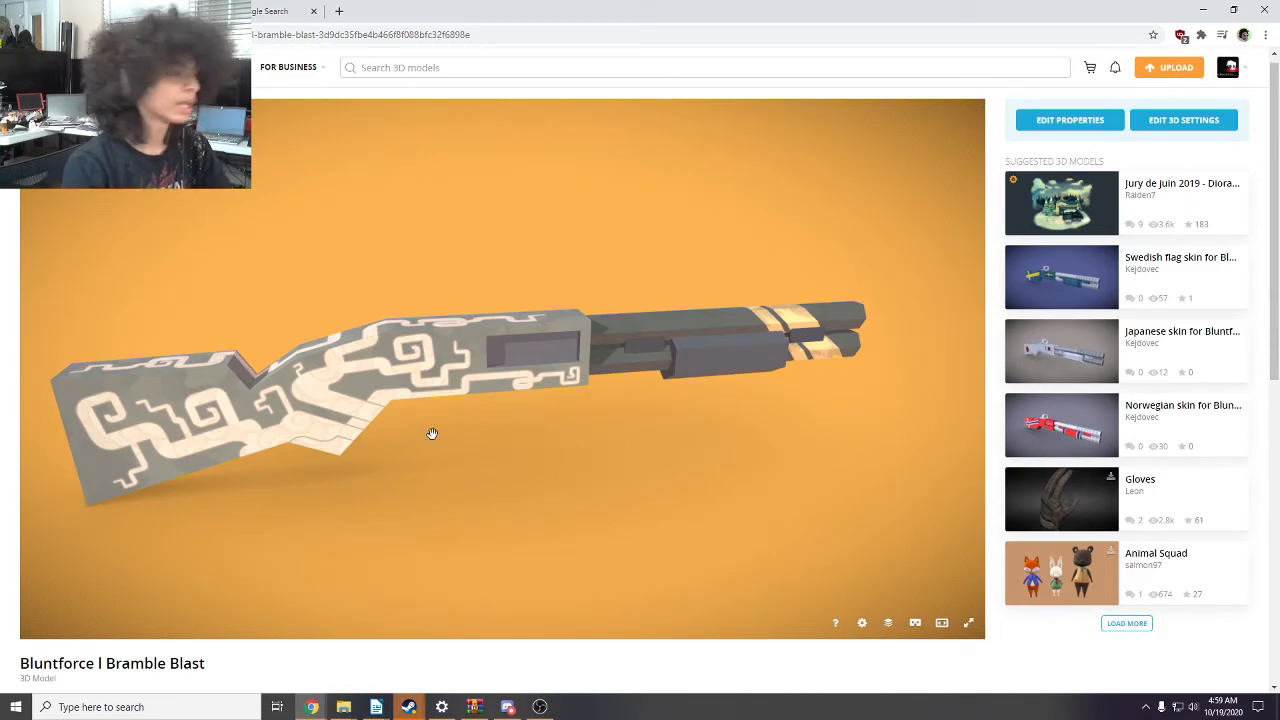
{"action": "scroll", "coordinate": [1008, 308], "scroll_direction": "down", "scroll_amount": 3}
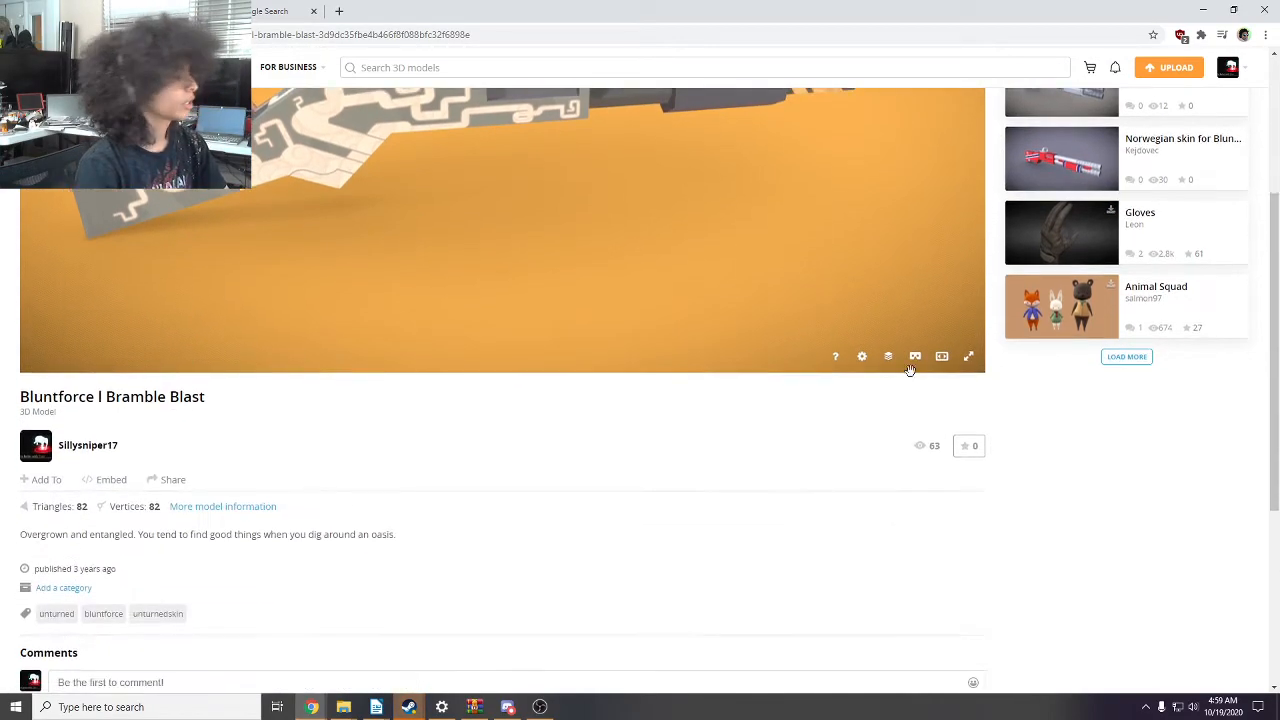
{"action": "left_click", "coordinate": [172, 481]}
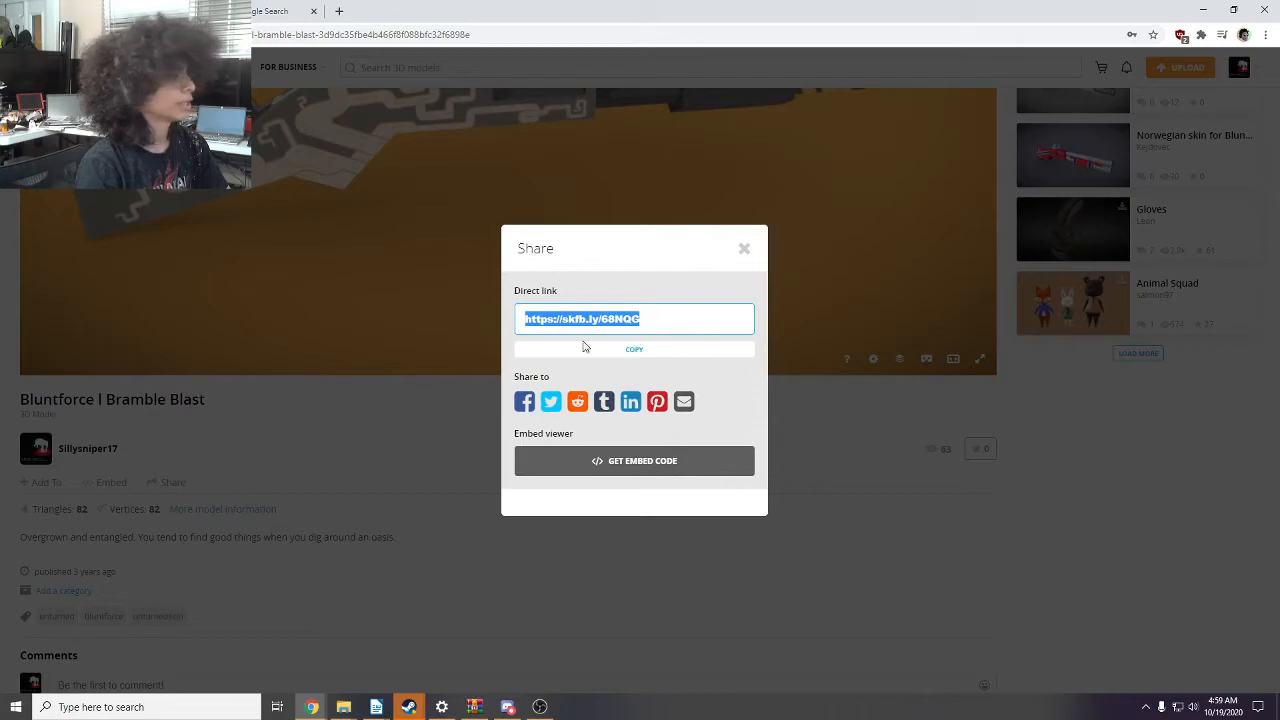
{"action": "left_click", "coordinate": [620, 352]}
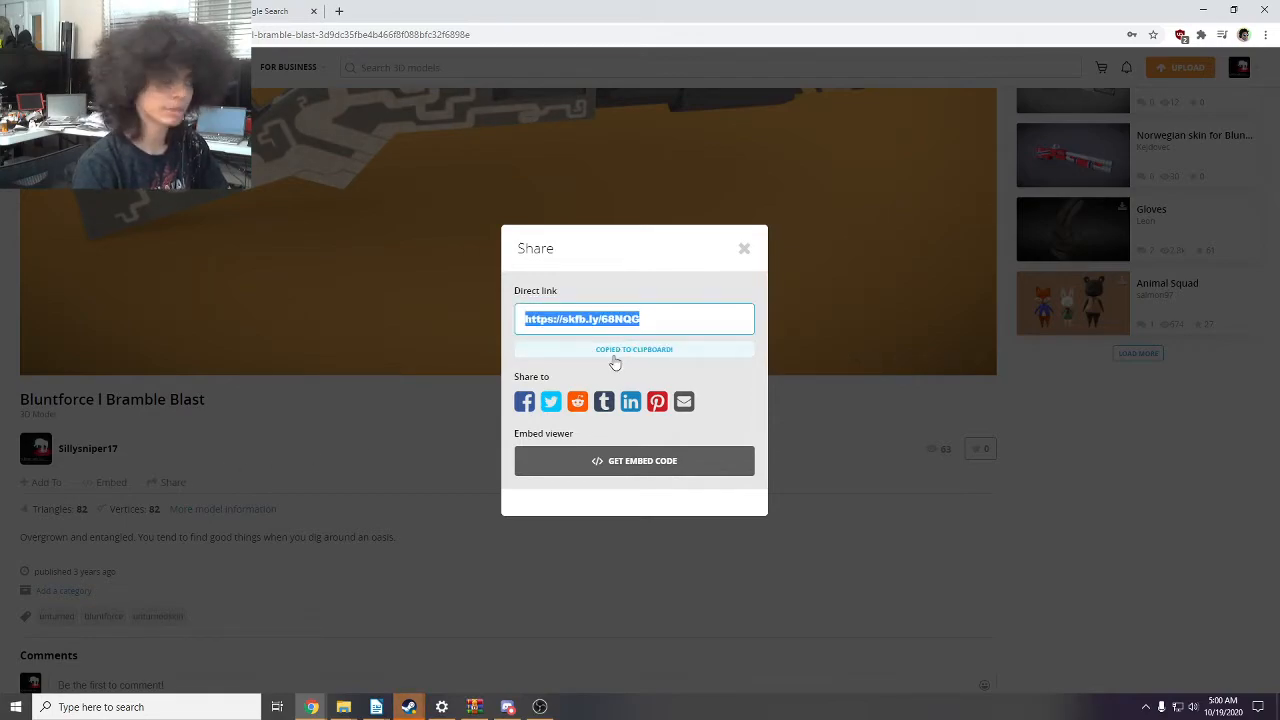
{"action": "mouse_move", "coordinate": [408, 708]}
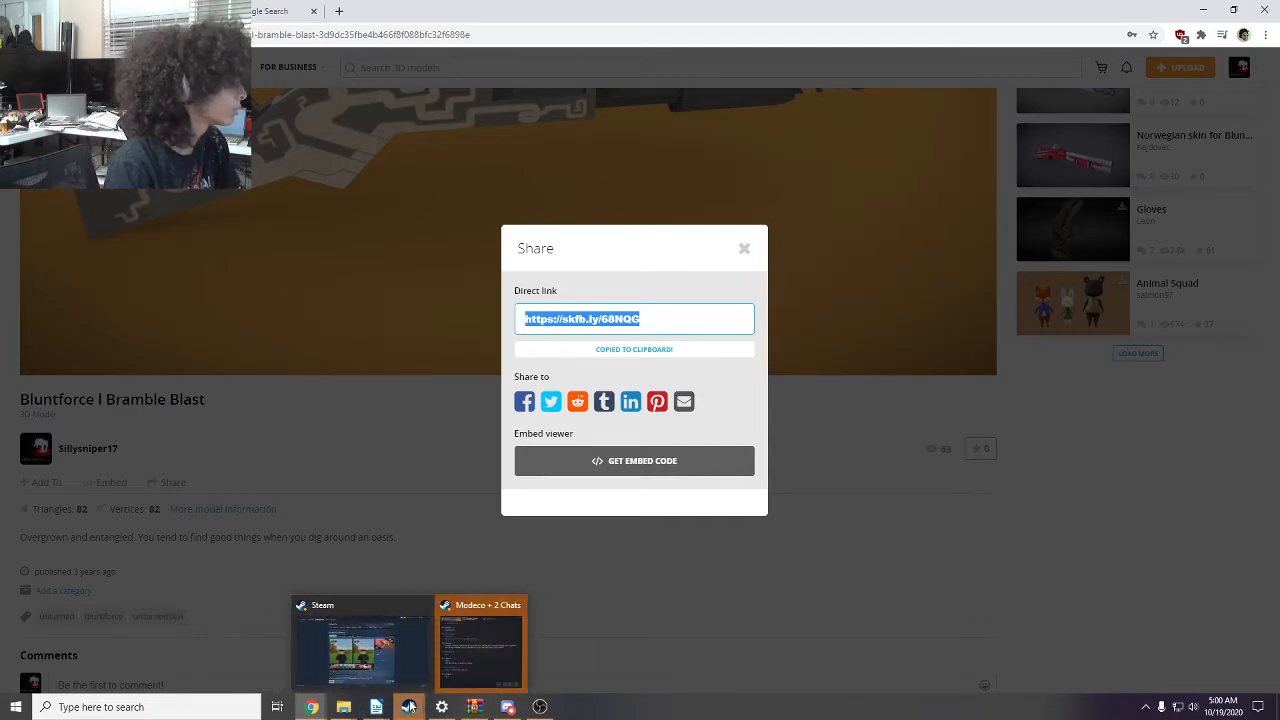
{"action": "left_click", "coordinate": [362, 650]}
{"action": "scroll", "coordinate": [841, 365], "scroll_direction": "down", "scroll_amount": 3}
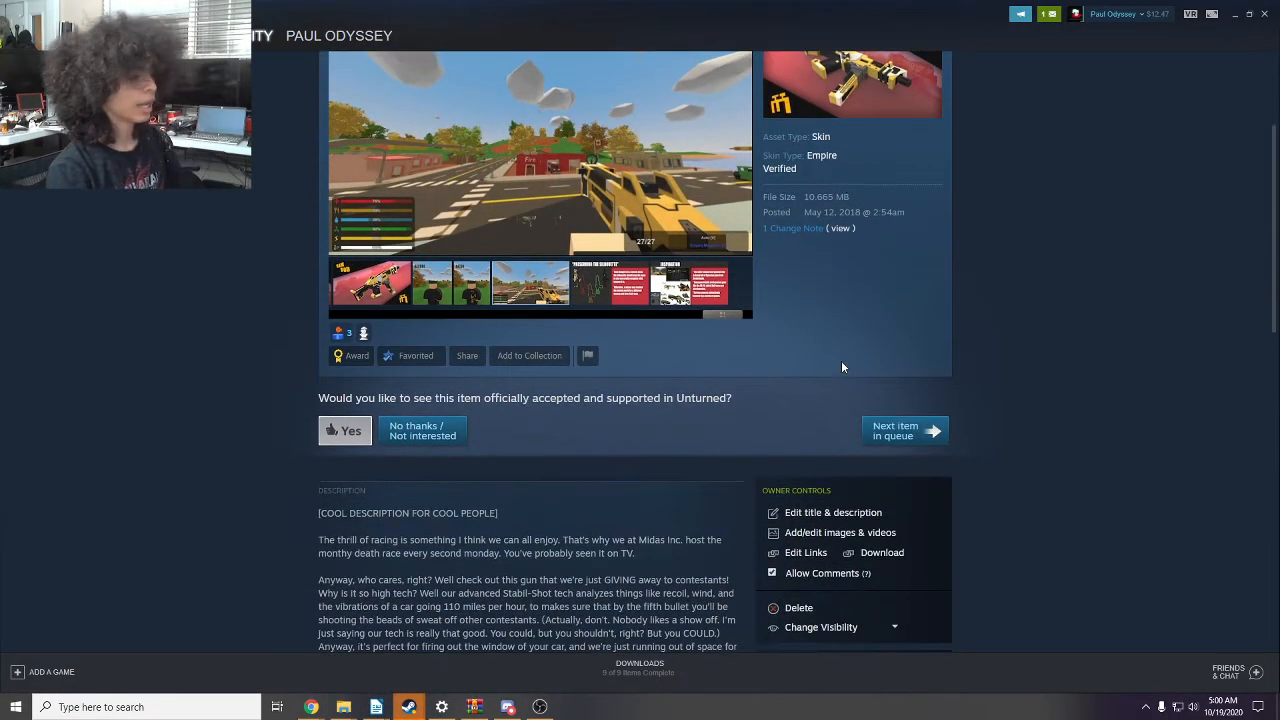
{"action": "left_click", "coordinate": [813, 533]}
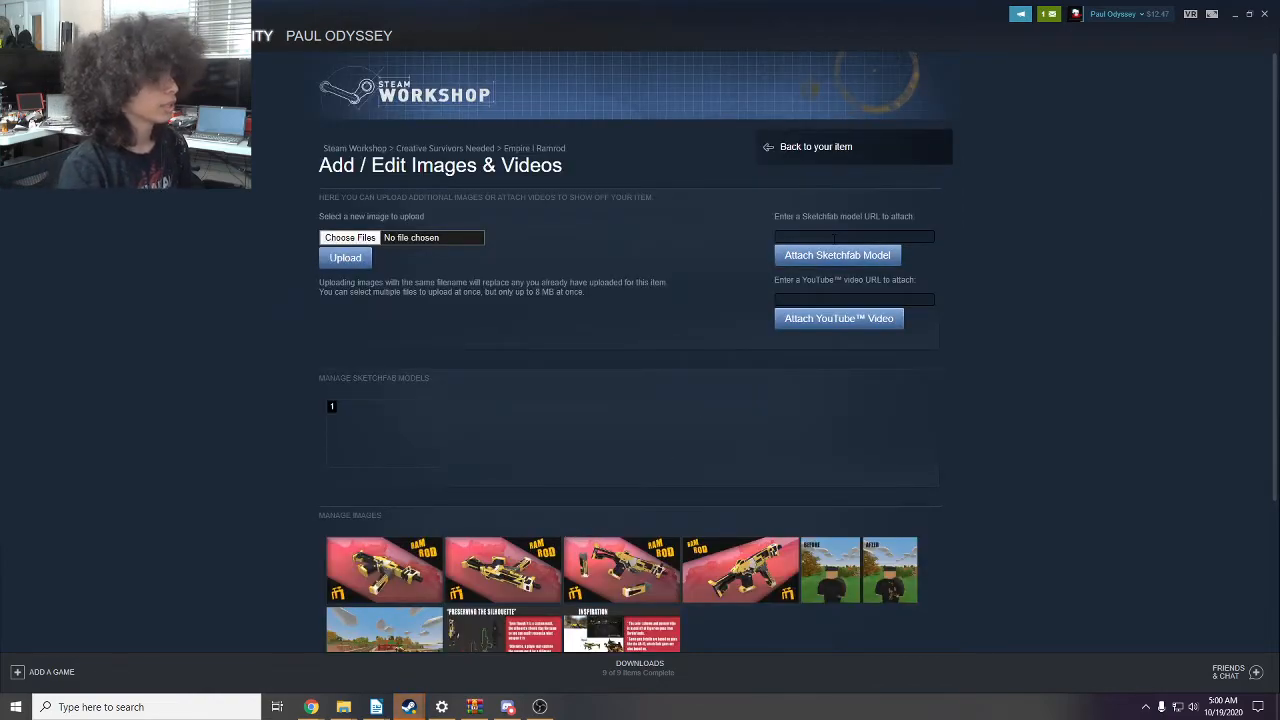
{"action": "left_click", "coordinate": [850, 236]}
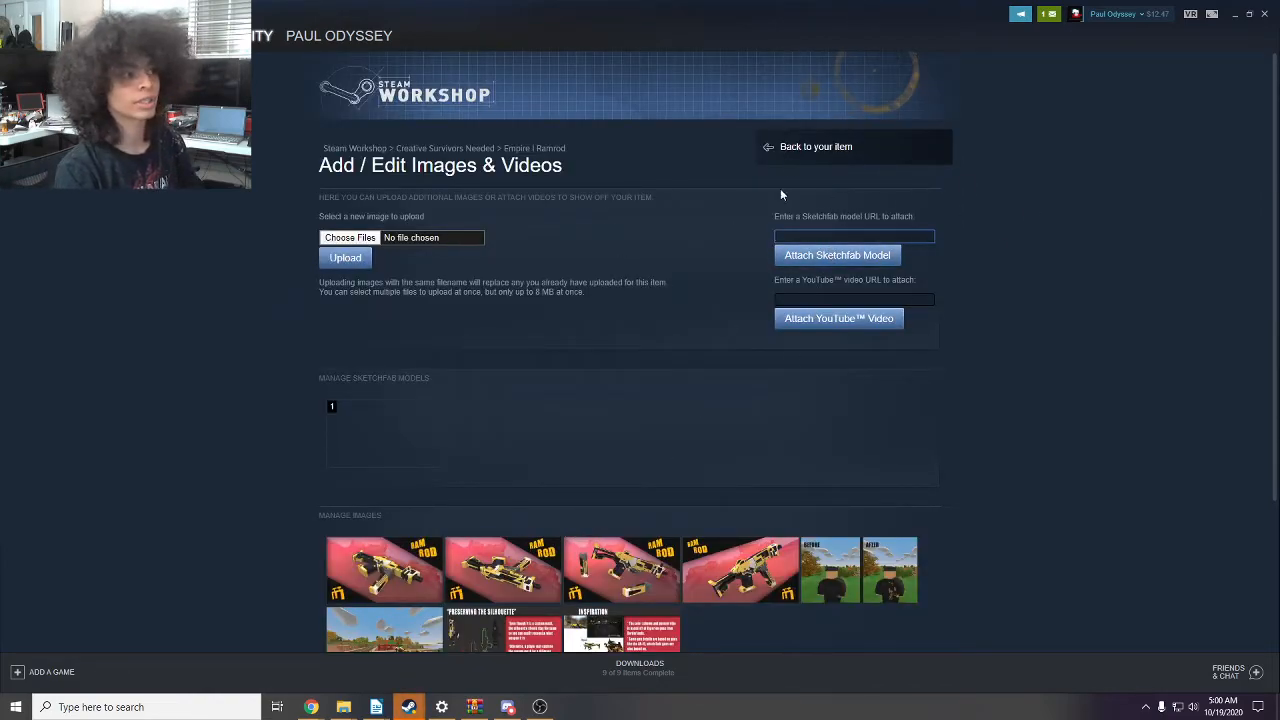
{"action": "key", "text": "ctrl+v"}
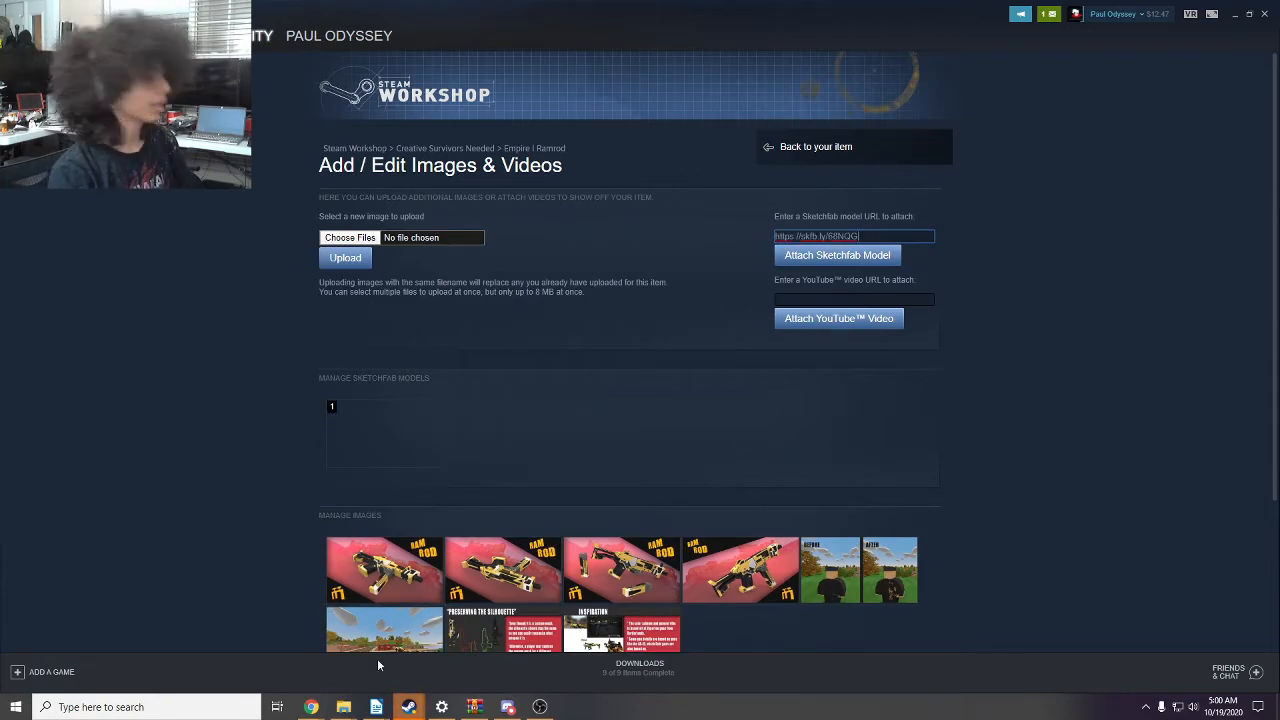
{"action": "left_click", "coordinate": [832, 150]}
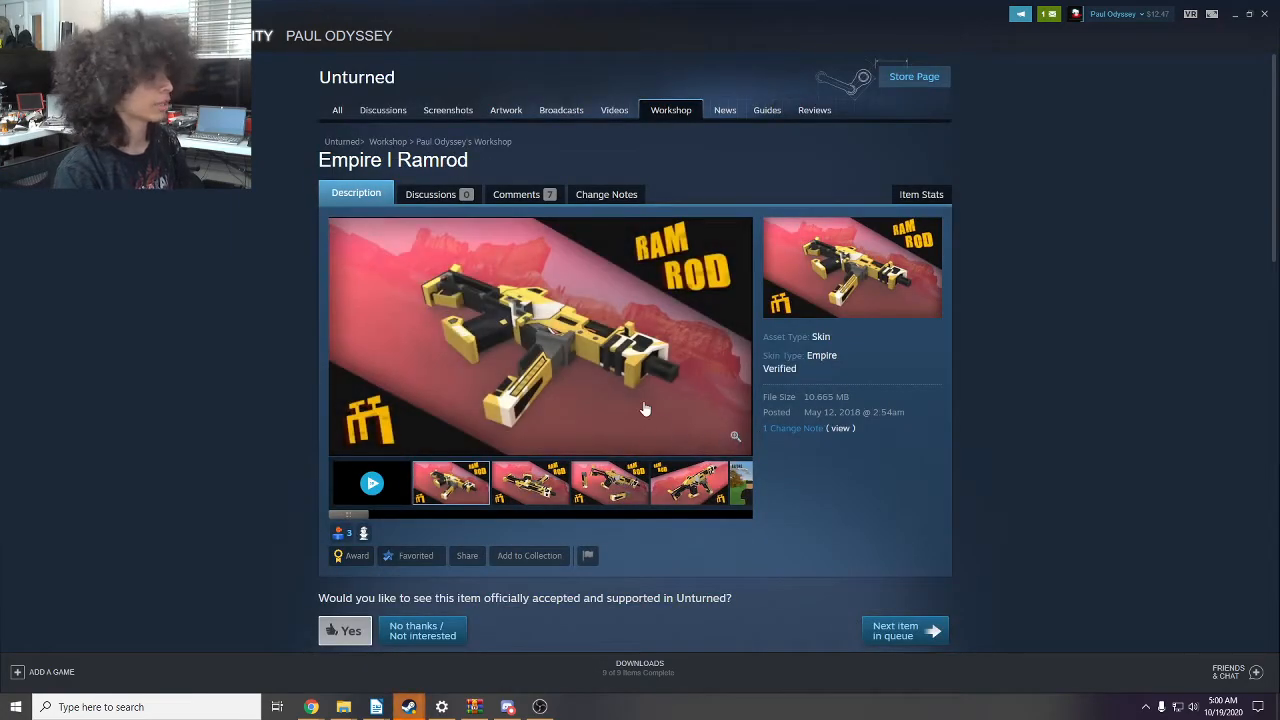
- Browse the rendered preview images in the Empire l Ramrod item's gallery
{"action": "left_click", "coordinate": [533, 489]}
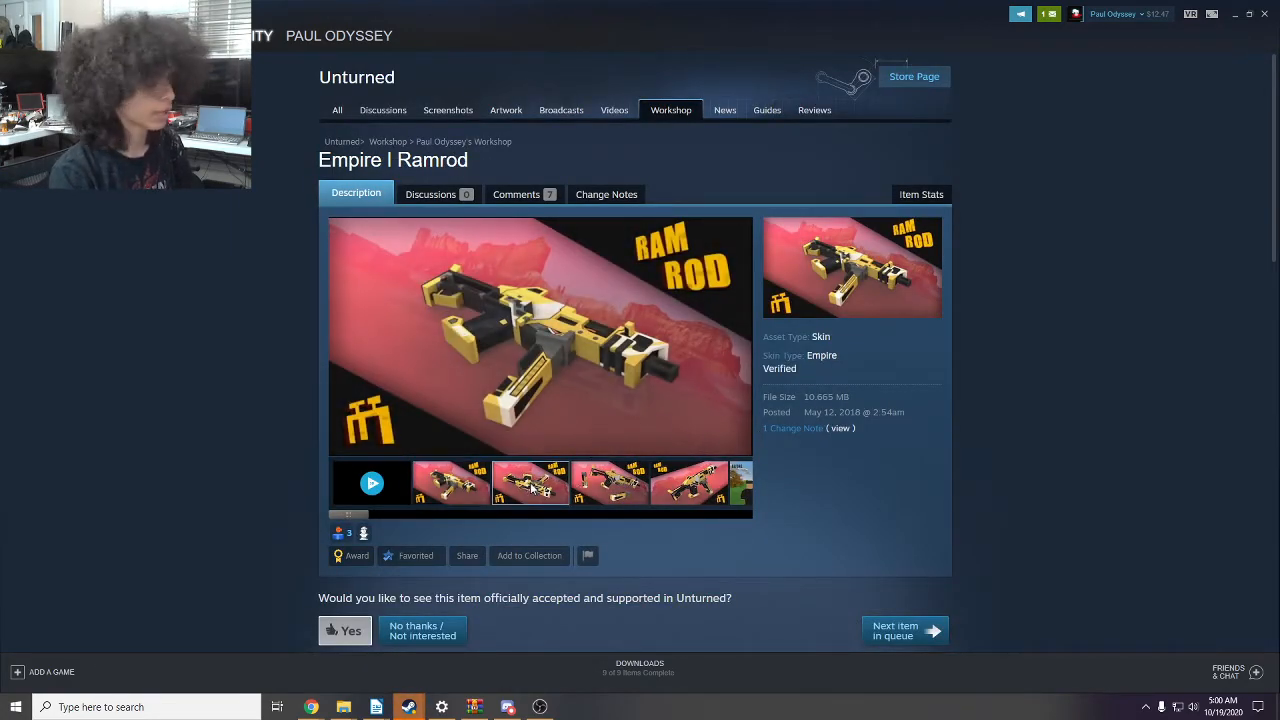
{"action": "left_click", "coordinate": [606, 486]}
{"action": "left_click", "coordinate": [669, 481]}
{"action": "left_click", "coordinate": [557, 512]}
{"action": "left_click_drag", "start_coordinate": [707, 516], "coordinate": [345, 518]}
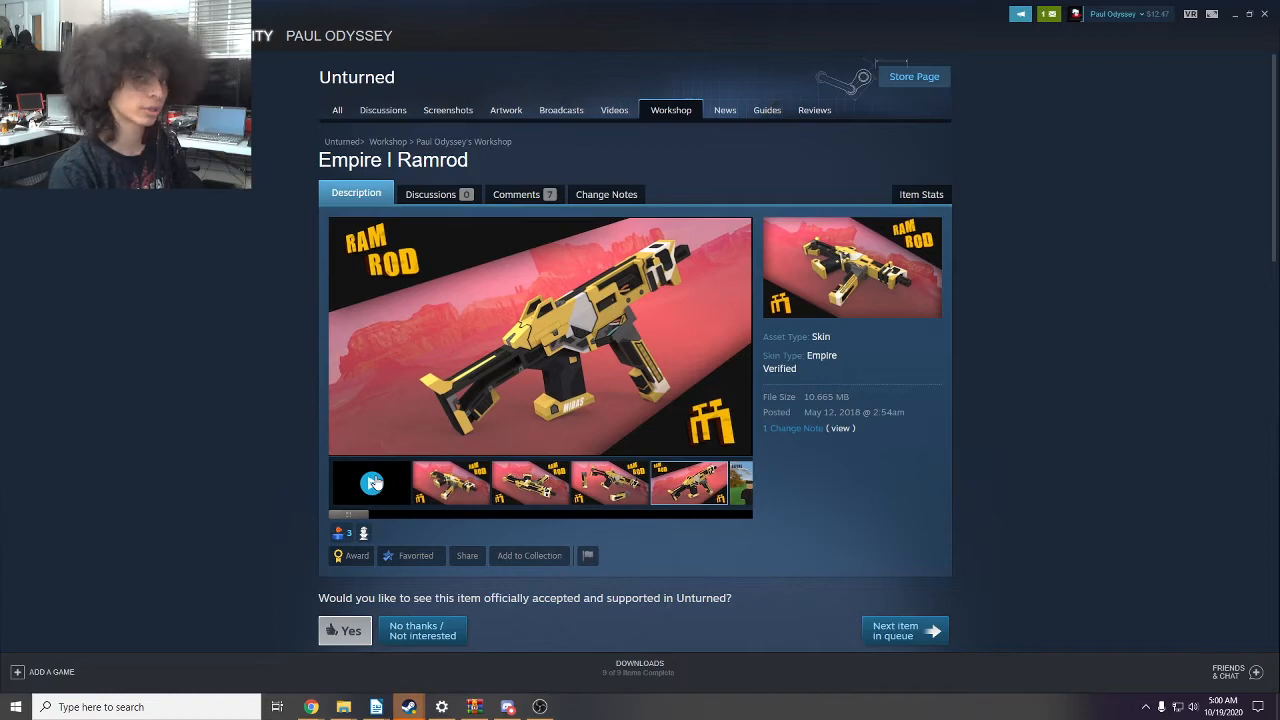
- Open the embedded Sketchfab model in the Ramrod gallery and inspect the gun up close from several angles
{"action": "left_click", "coordinate": [372, 483]}
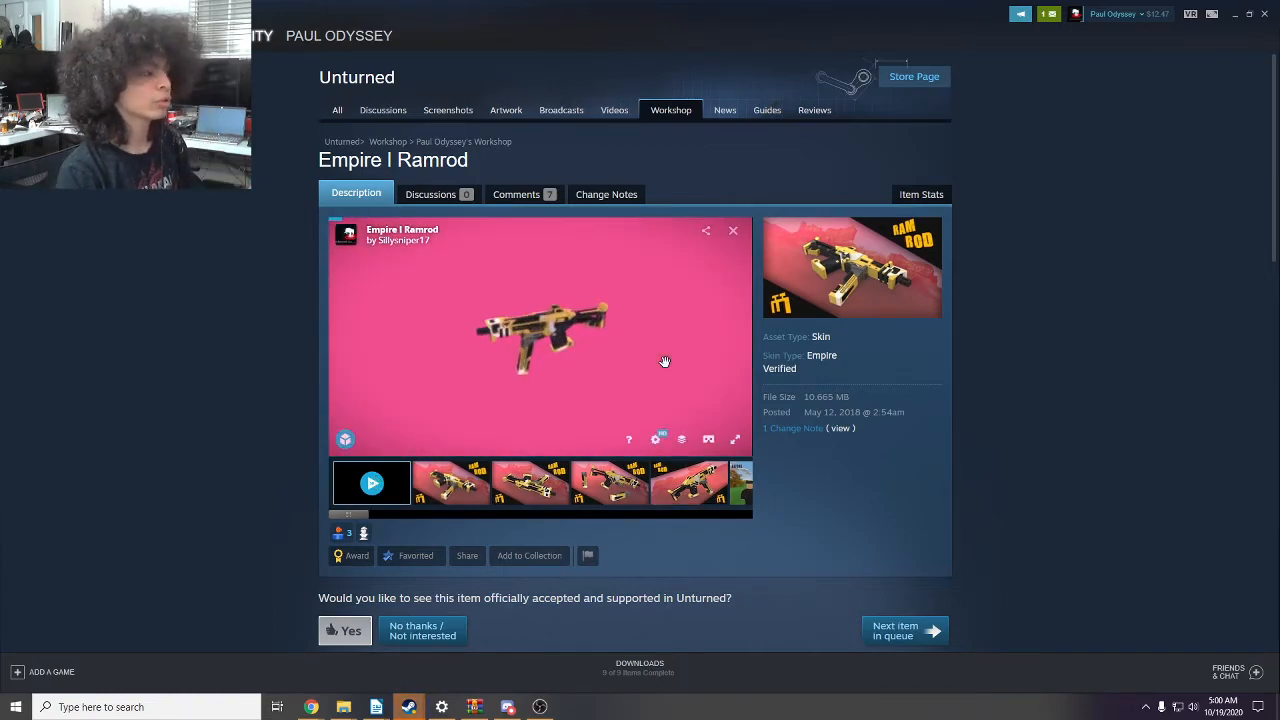
{"action": "scroll", "coordinate": [523, 372], "scroll_direction": "up", "scroll_amount": 4}
{"action": "mouse_move", "coordinate": [523, 372]}
{"action": "left_mouse_down"}
{"action": "mouse_move", "coordinate": [430, 345]}
{"action": "mouse_move", "coordinate": [507, 295]}
{"action": "mouse_move", "coordinate": [673, 335]}
{"action": "left_mouse_up"}
{"action": "mouse_move", "coordinate": [613, 318]}
{"action": "left_mouse_down"}
{"action": "mouse_move", "coordinate": [686, 335]}
{"action": "mouse_move", "coordinate": [660, 300]}
{"action": "mouse_move", "coordinate": [723, 331]}
{"action": "mouse_move", "coordinate": [597, 330]}
{"action": "left_mouse_up"}
{"action": "scroll", "coordinate": [597, 330], "scroll_direction": "down", "scroll_amount": 5}
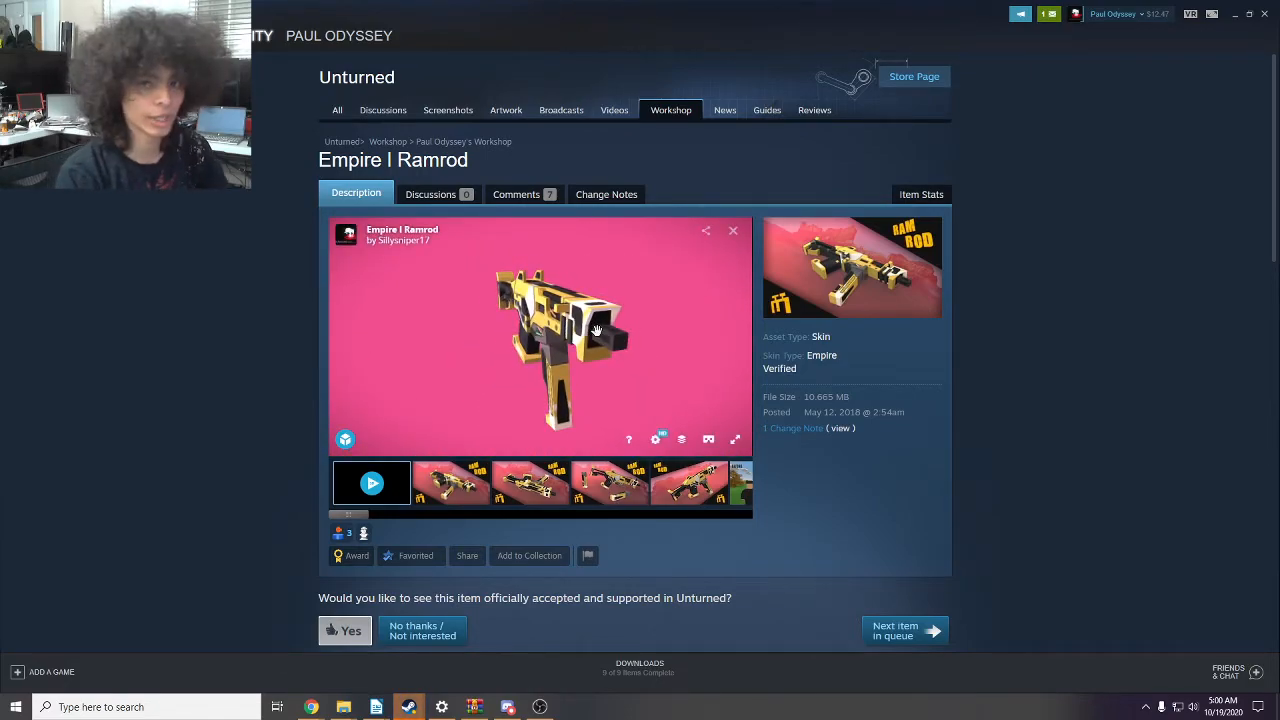
{"action": "scroll", "coordinate": [597, 330], "scroll_direction": "up", "scroll_amount": 5}
{"action": "left_click_drag", "start_coordinate": [597, 330], "coordinate": [624, 330]}
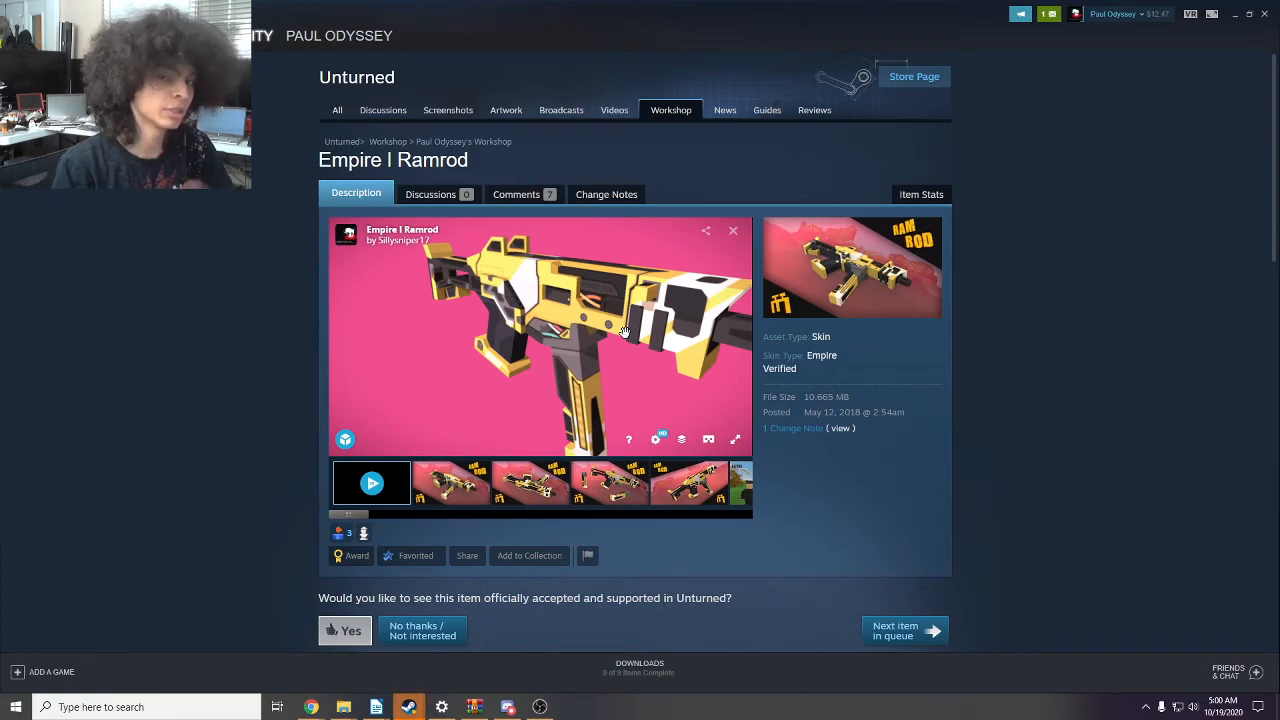
- View the second Ramrod preview image at full size and close the enlarged view
{"action": "left_click", "coordinate": [547, 485]}
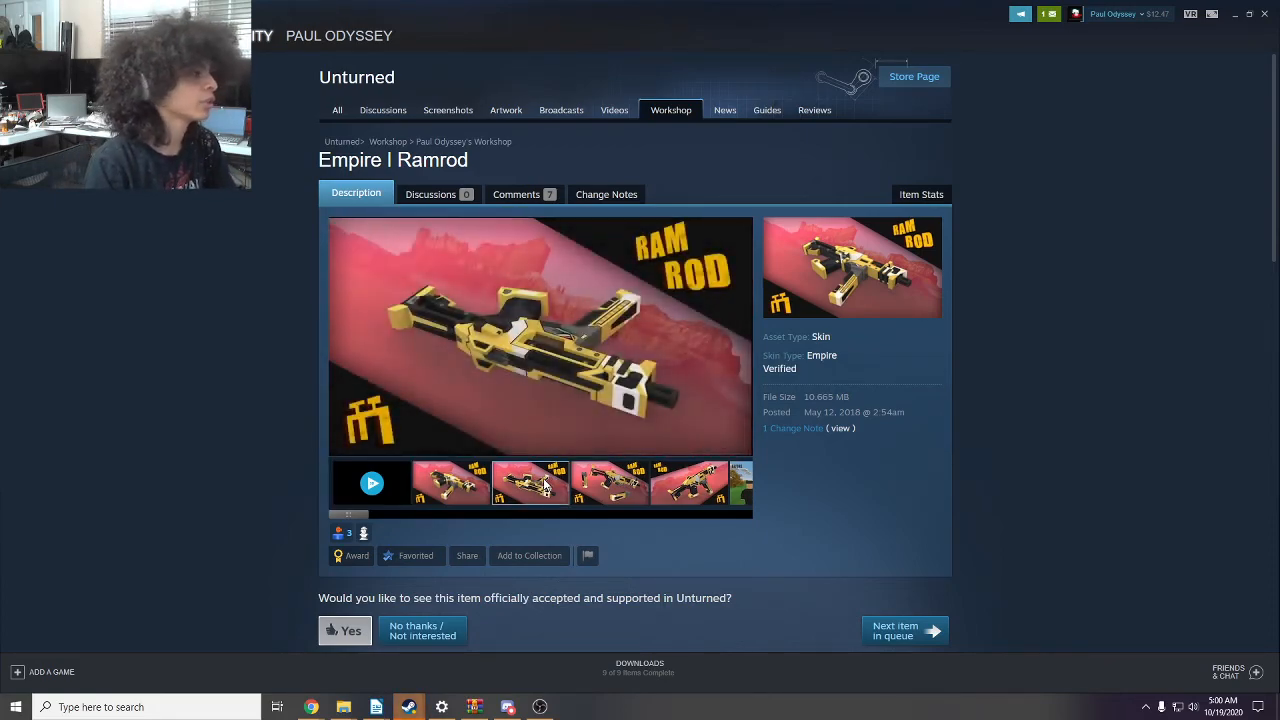
{"action": "left_click", "coordinate": [569, 351]}
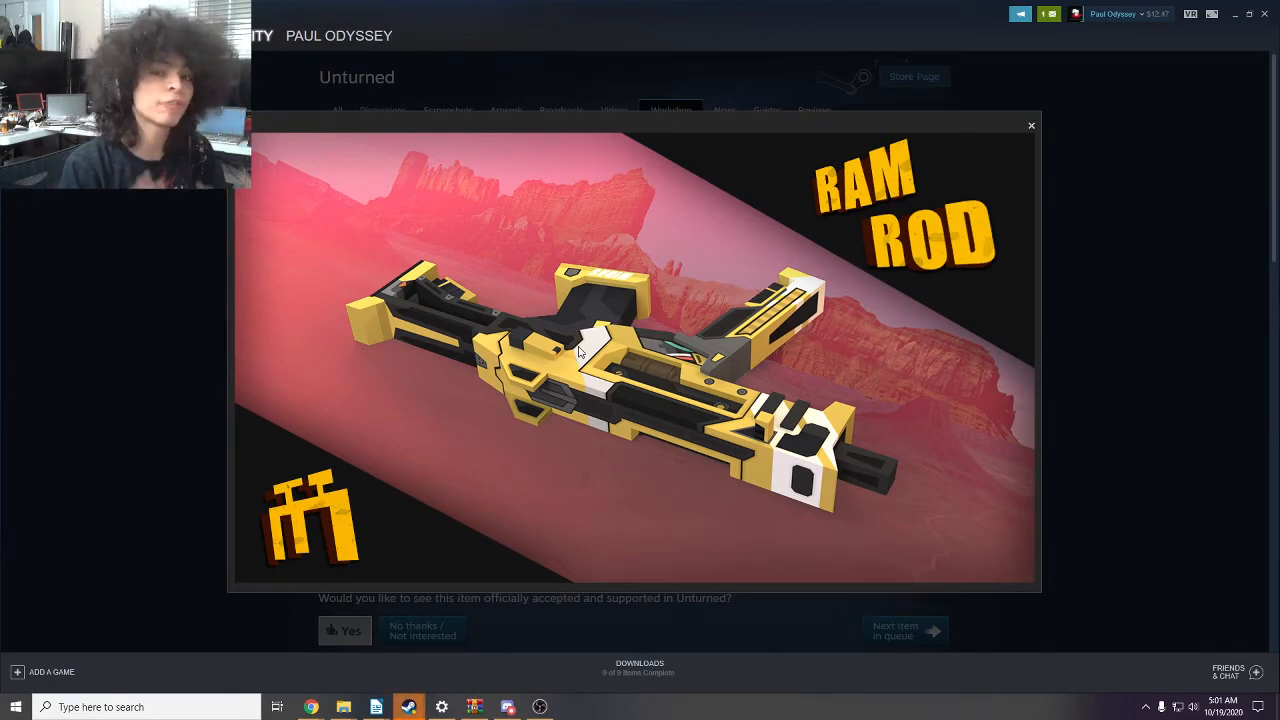
{"action": "left_click", "coordinate": [114, 324]}
- Reopen the embedded 3D Ramrod model and examine its muzzle, top and stock at different distances
{"action": "left_click", "coordinate": [402, 487]}
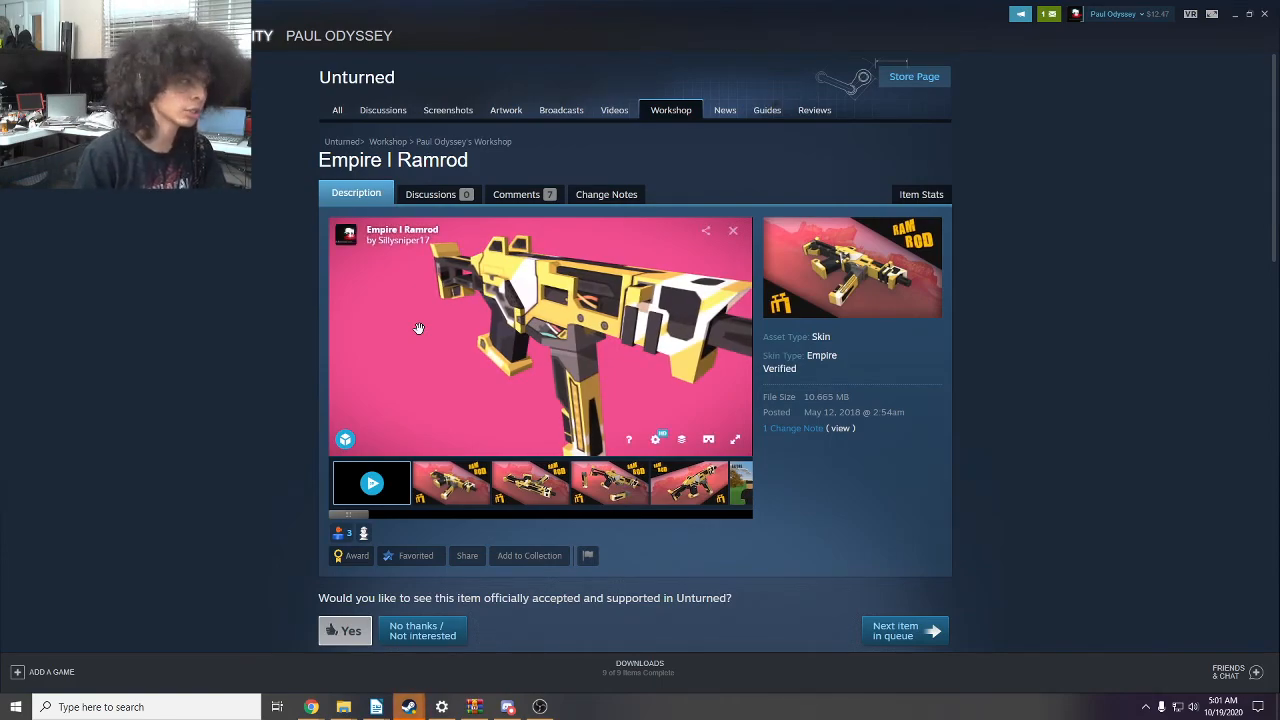
{"action": "scroll", "coordinate": [490, 368], "scroll_direction": "down", "scroll_amount": 3}
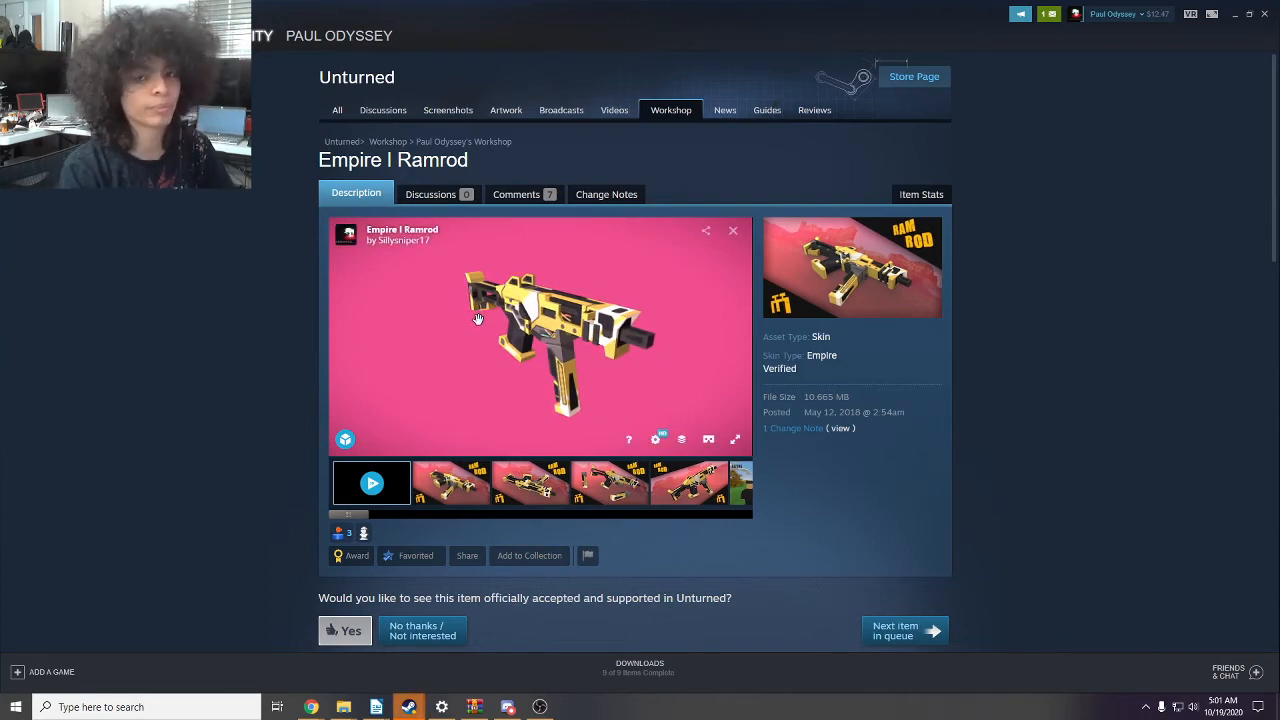
{"action": "scroll", "coordinate": [478, 319], "scroll_direction": "up", "scroll_amount": 3}
{"action": "left_click_drag", "start_coordinate": [530, 309], "coordinate": [455, 314]}
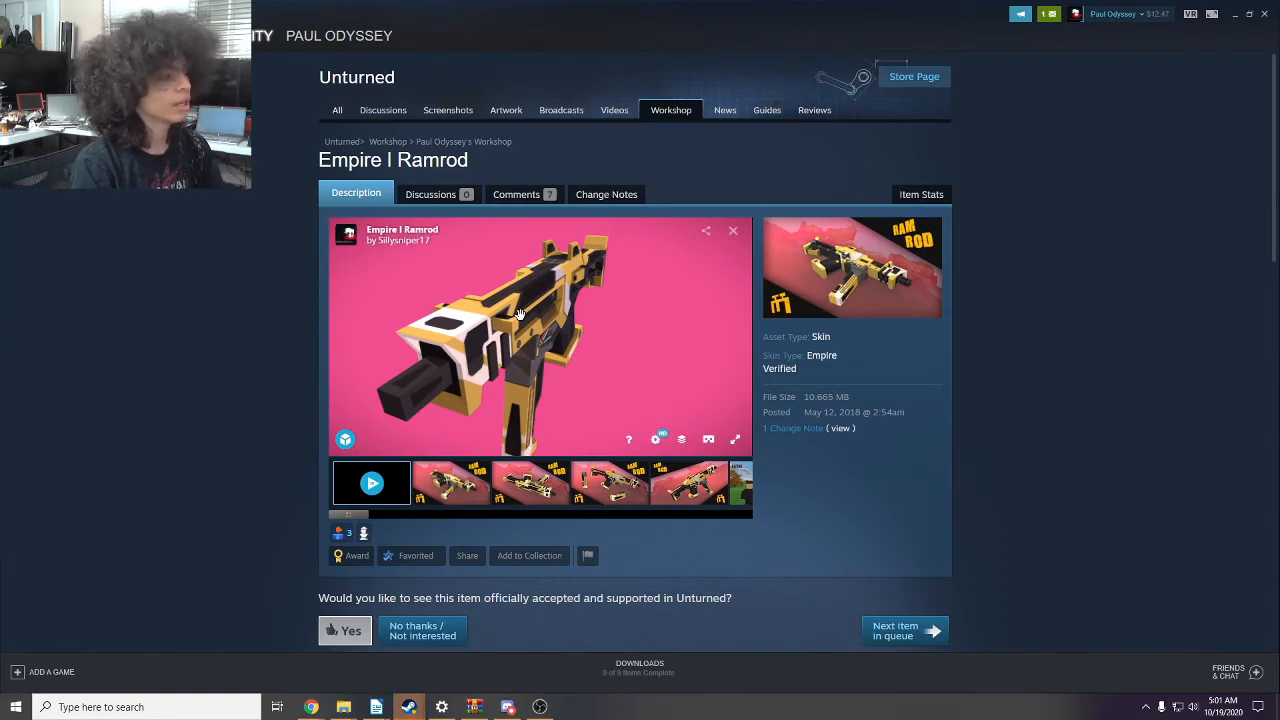
{"action": "mouse_move", "coordinate": [520, 315]}
{"action": "left_mouse_down"}
{"action": "mouse_move", "coordinate": [602, 314]}
{"action": "mouse_move", "coordinate": [529, 333]}
{"action": "left_mouse_up"}
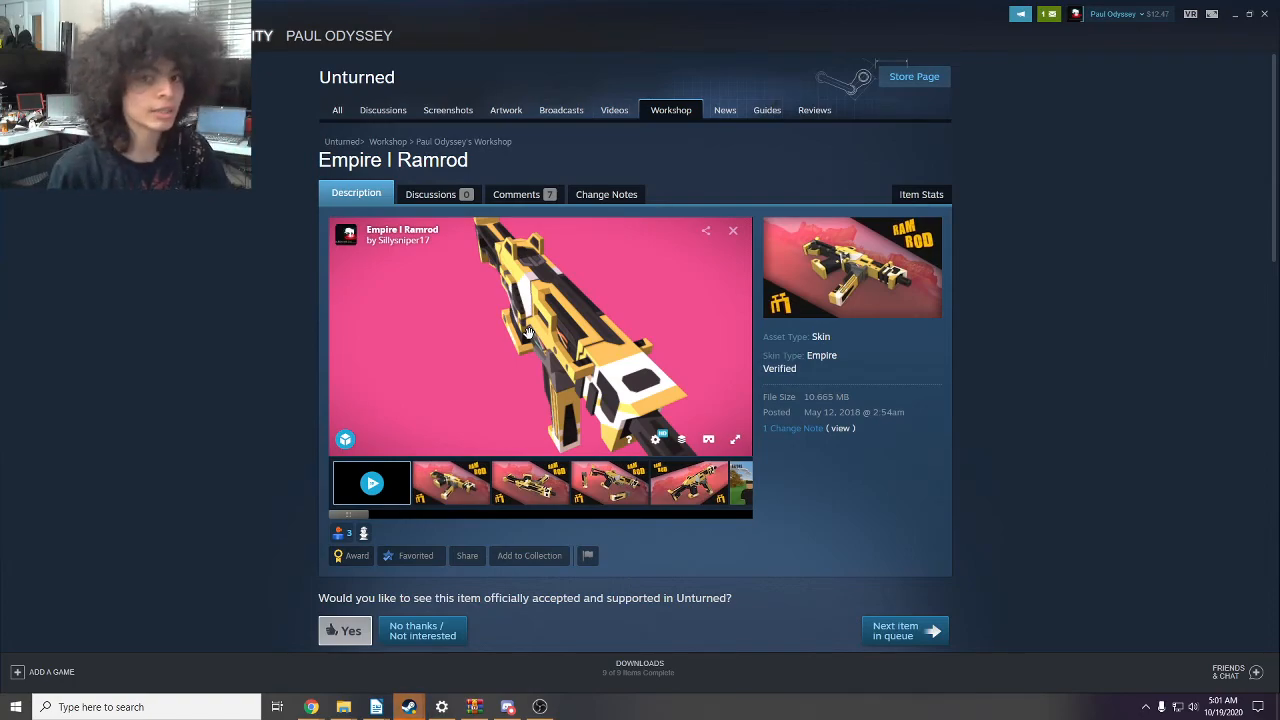
{"action": "scroll", "coordinate": [528, 331], "scroll_direction": "up", "scroll_amount": 3}
{"action": "scroll", "coordinate": [528, 331], "scroll_direction": "down", "scroll_amount": 3}
{"action": "mouse_move", "coordinate": [540, 328]}
{"action": "left_mouse_down"}
{"action": "mouse_move", "coordinate": [480, 318]}
{"action": "mouse_move", "coordinate": [635, 304]}
{"action": "mouse_move", "coordinate": [532, 334]}
{"action": "left_mouse_up"}
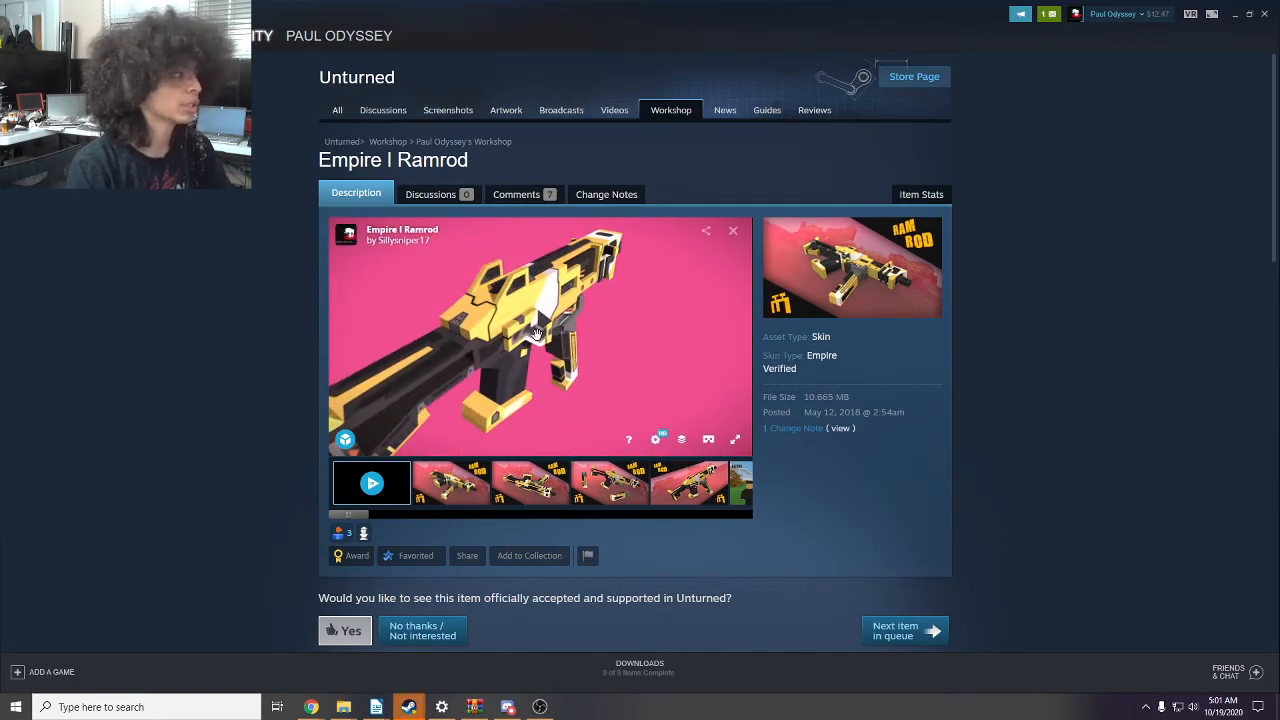
- Compare the first three Ramrod preview images with the embedded 3D model, turning the model to show its muzzle side
{"action": "left_click", "coordinate": [452, 490]}
{"action": "left_click", "coordinate": [519, 486]}
{"action": "left_click", "coordinate": [606, 481]}
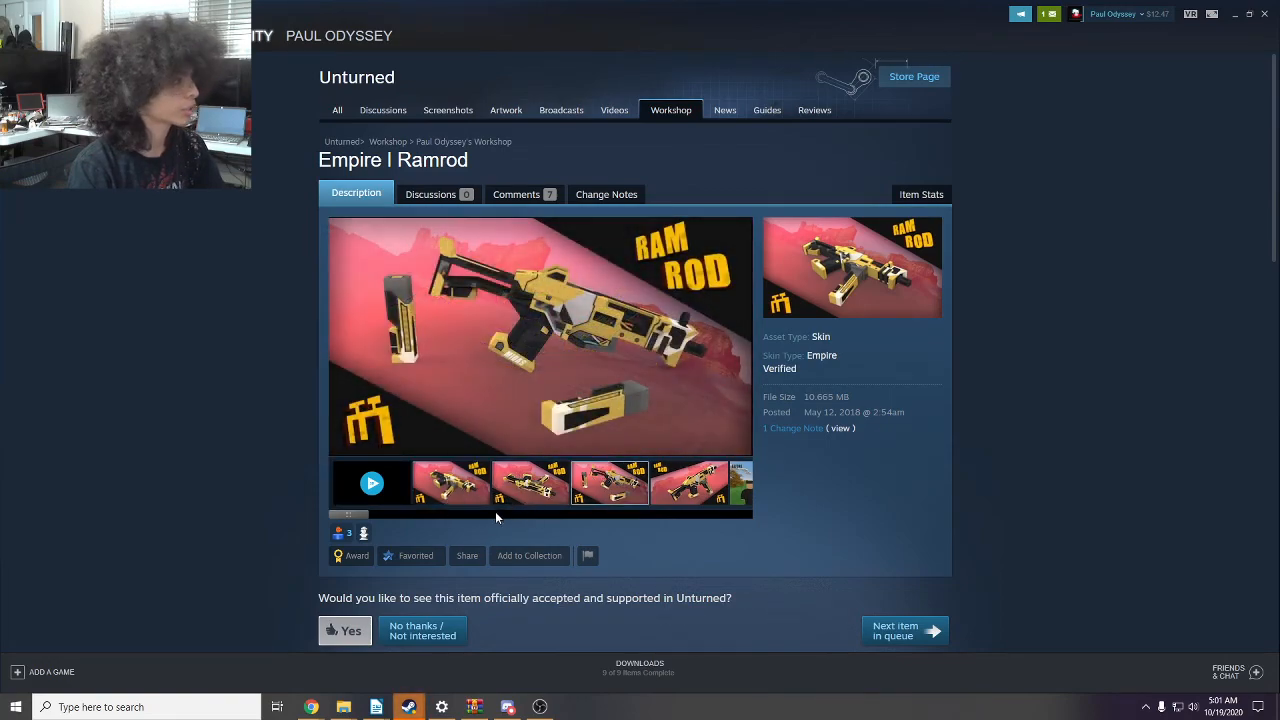
{"action": "left_click", "coordinate": [372, 485]}
{"action": "left_click_drag", "start_coordinate": [518, 328], "coordinate": [625, 320]}
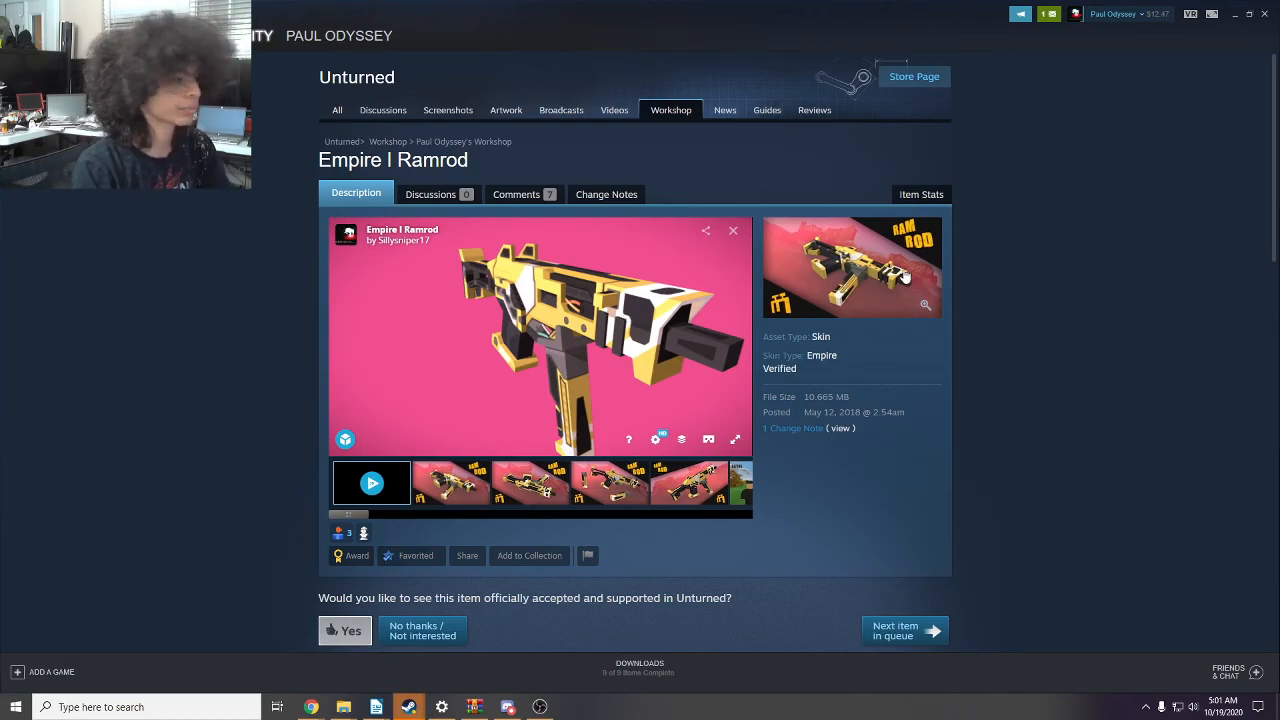
- Look over the Ramrod item's description and owner controls, and switch back to the Sketchfab page in Chrome
{"action": "scroll", "coordinate": [925, 313], "scroll_direction": "down", "scroll_amount": 3}
{"action": "scroll", "coordinate": [923, 313], "scroll_direction": "down", "scroll_amount": 3}
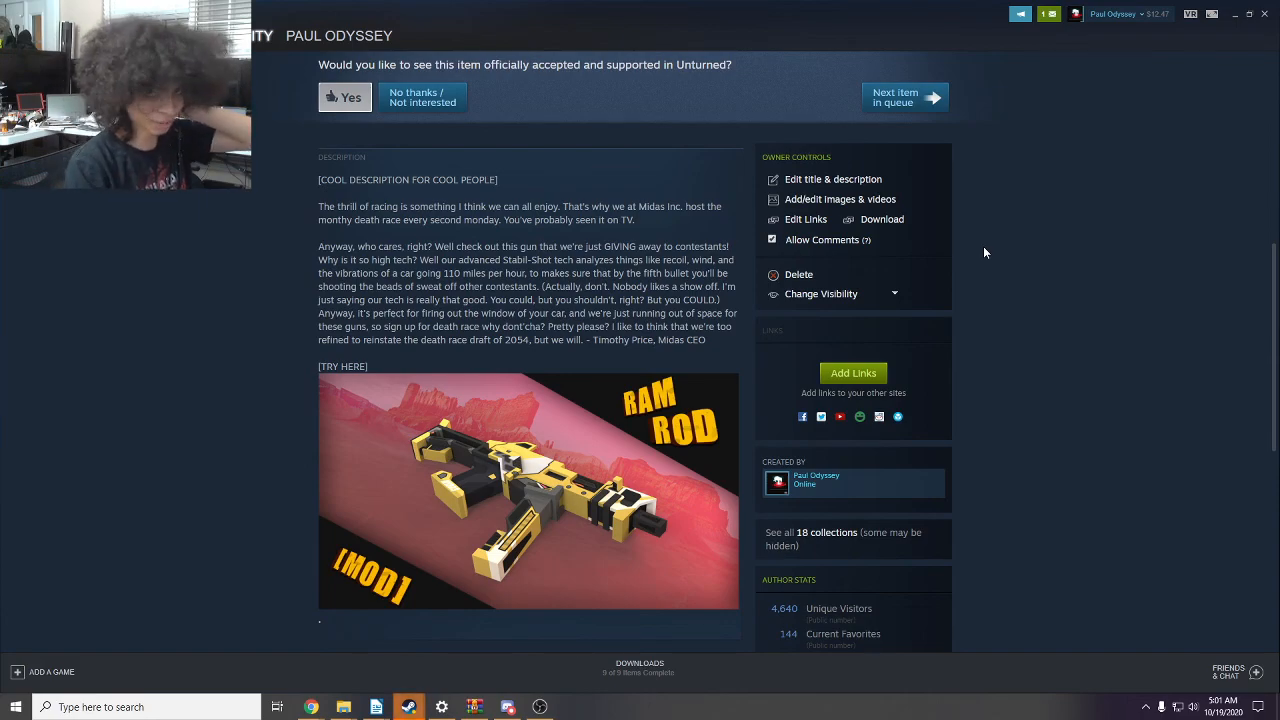
{"action": "left_click", "coordinate": [1234, 14]}
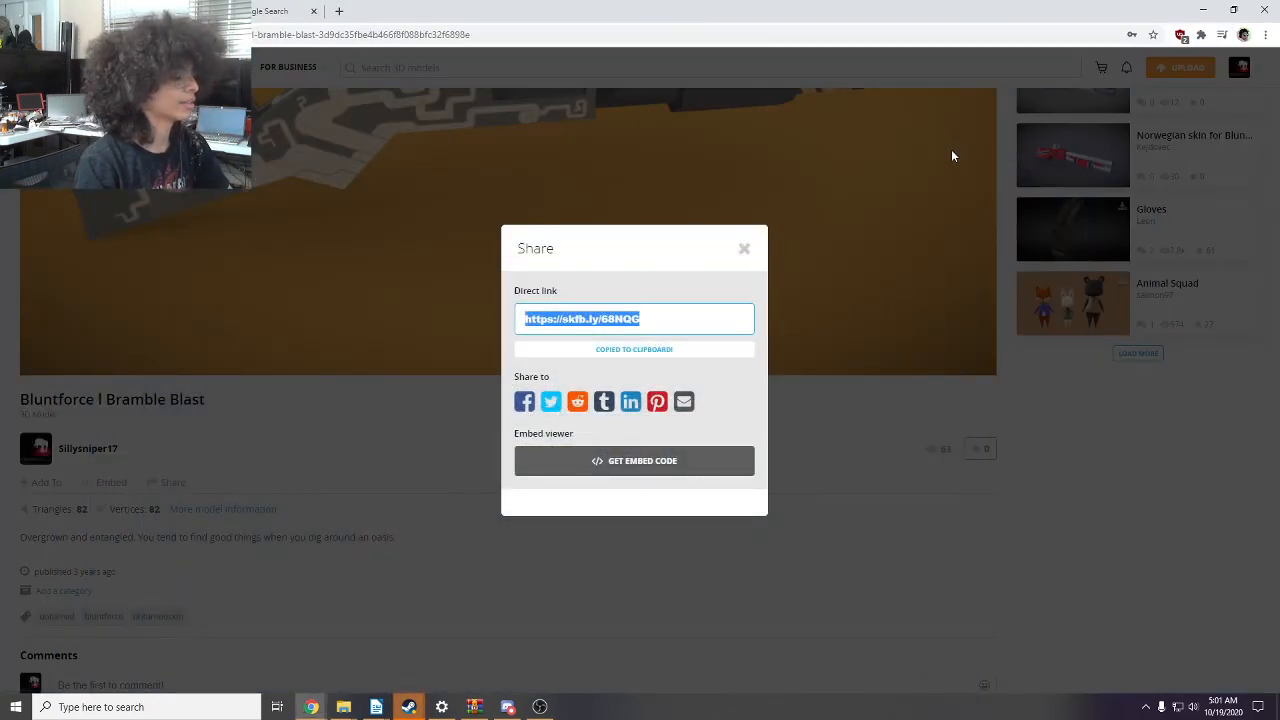